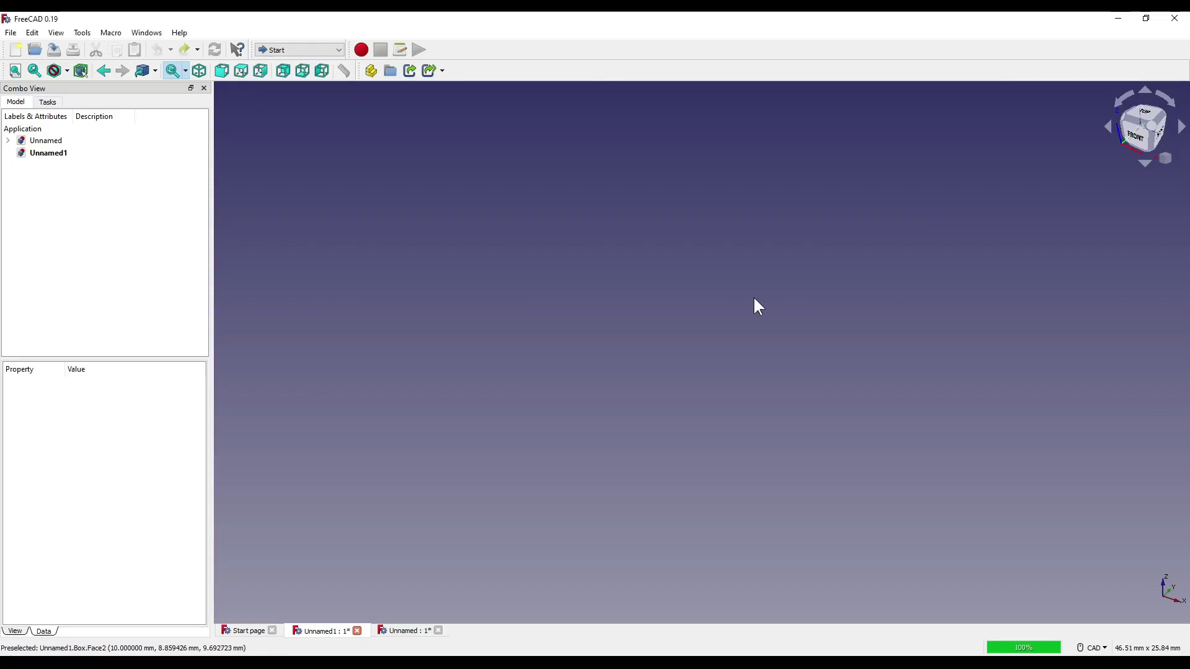
- Switch to the Part workbench and create a cube solid in the empty document
{"action": "left_click", "coordinate": [333, 50]}
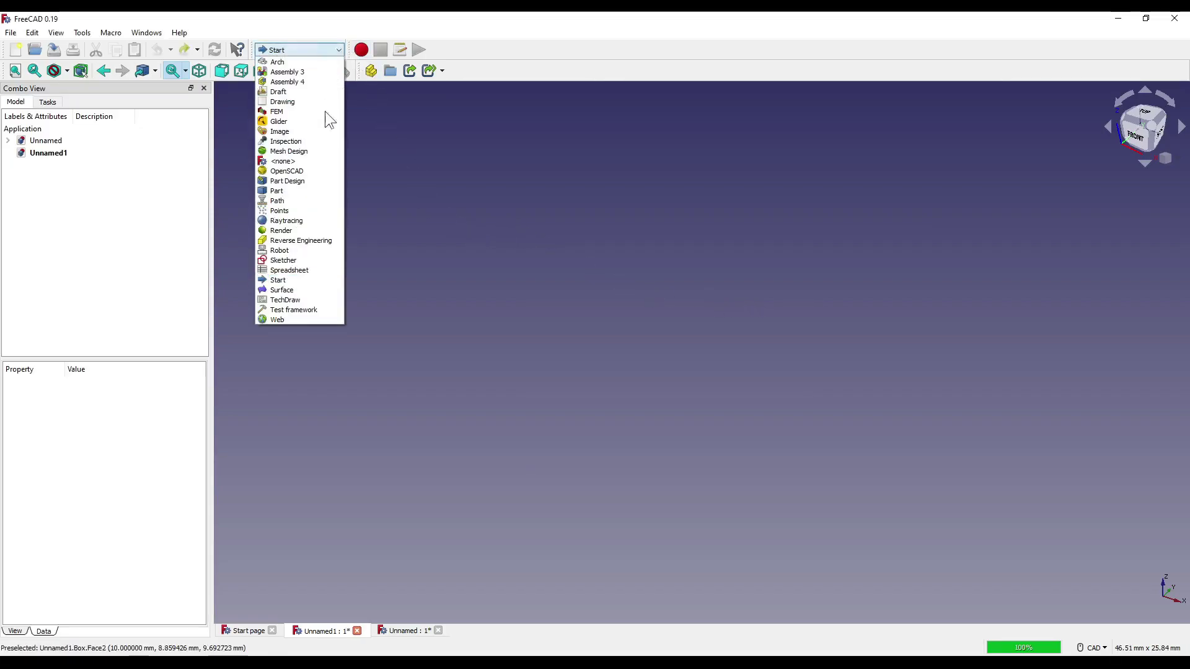
{"action": "left_click", "coordinate": [287, 196]}
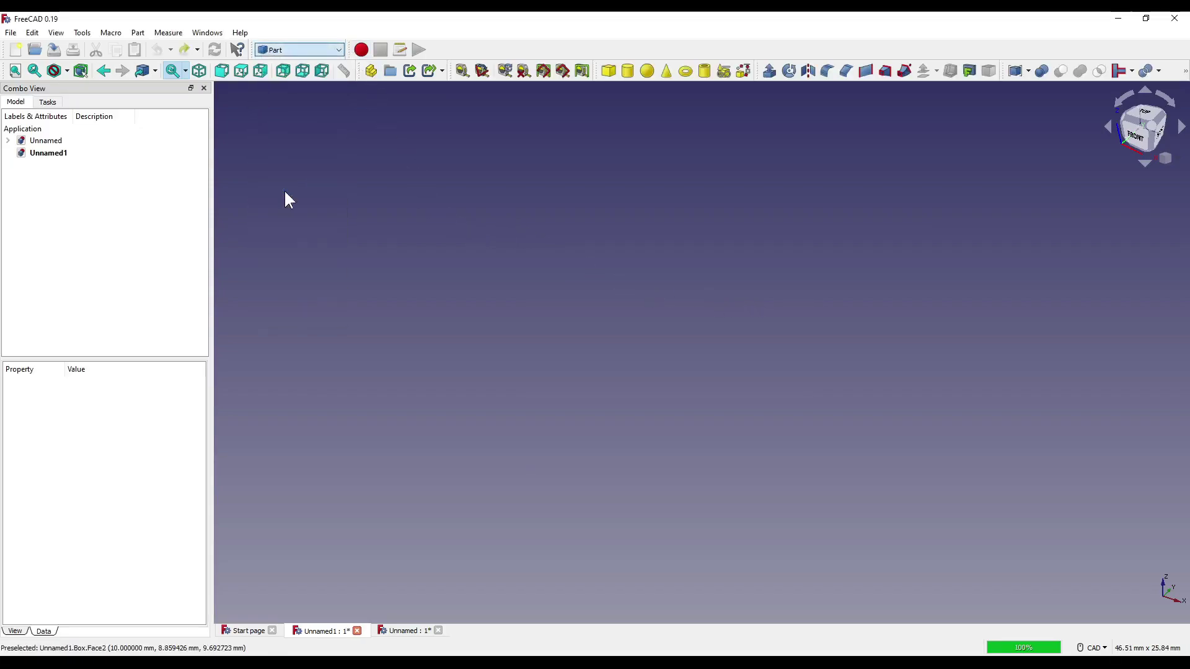
{"action": "left_click", "coordinate": [611, 70]}
{"action": "scroll", "coordinate": [899, 273], "scroll_direction": "down", "scroll_amount": 2}
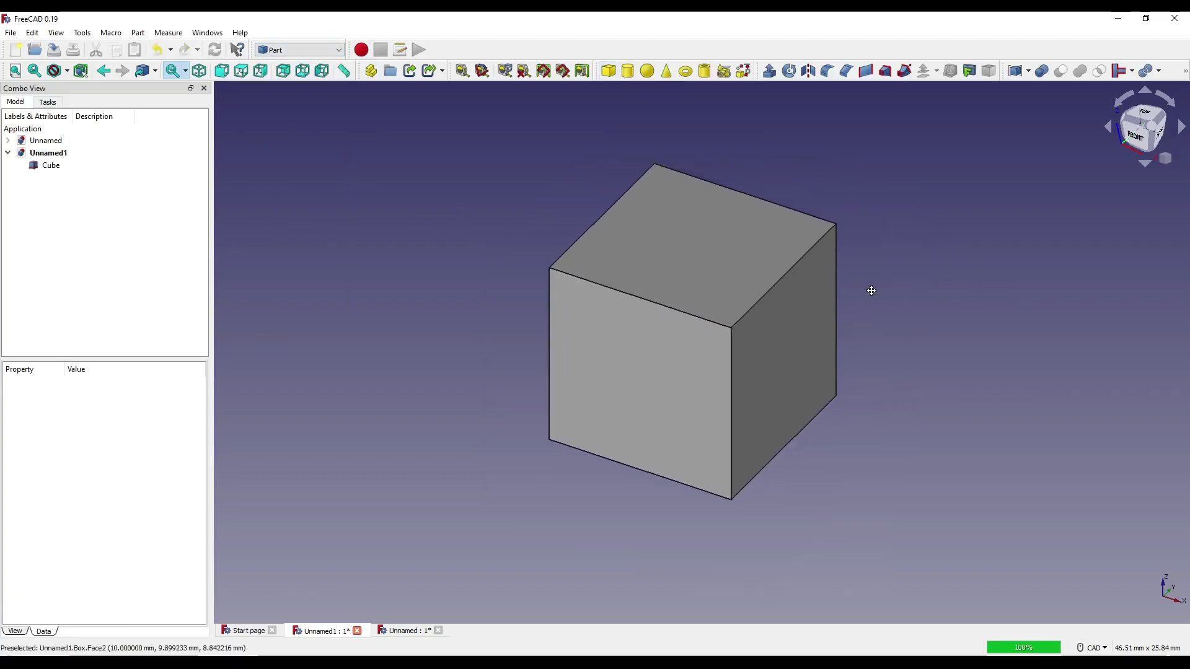
{"action": "scroll", "coordinate": [858, 292], "scroll_direction": "up", "scroll_amount": 2}
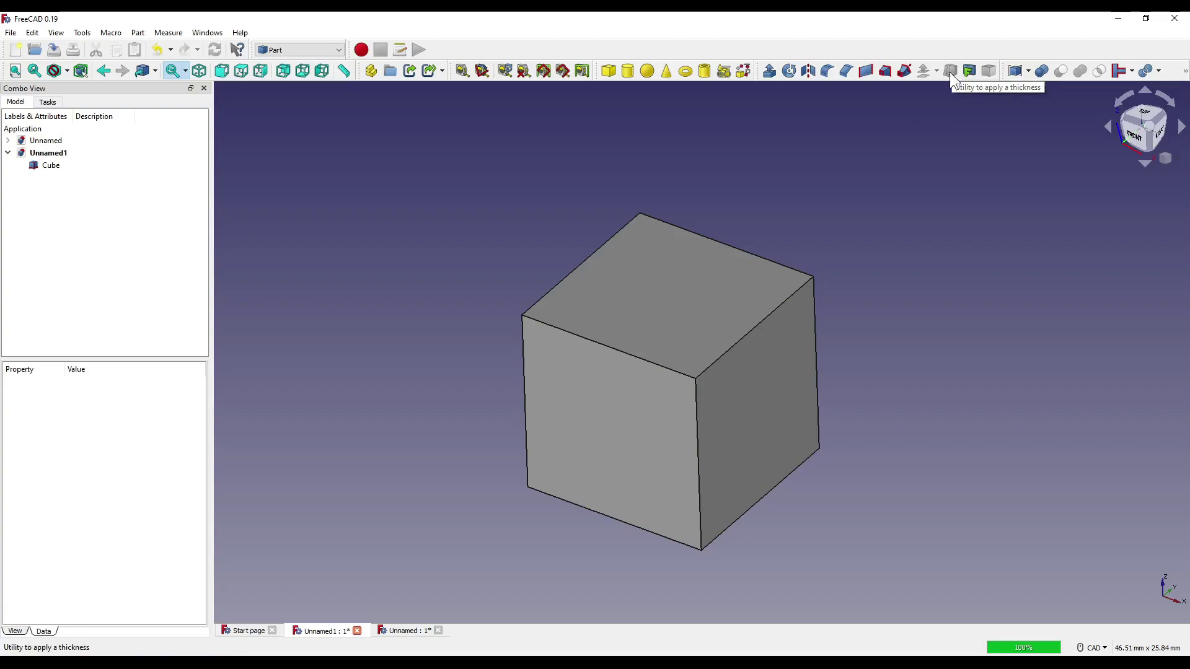
- Try a 1 mm Thickness on the cube with its top face open, and cancel it
{"action": "left_click", "coordinate": [723, 295]}
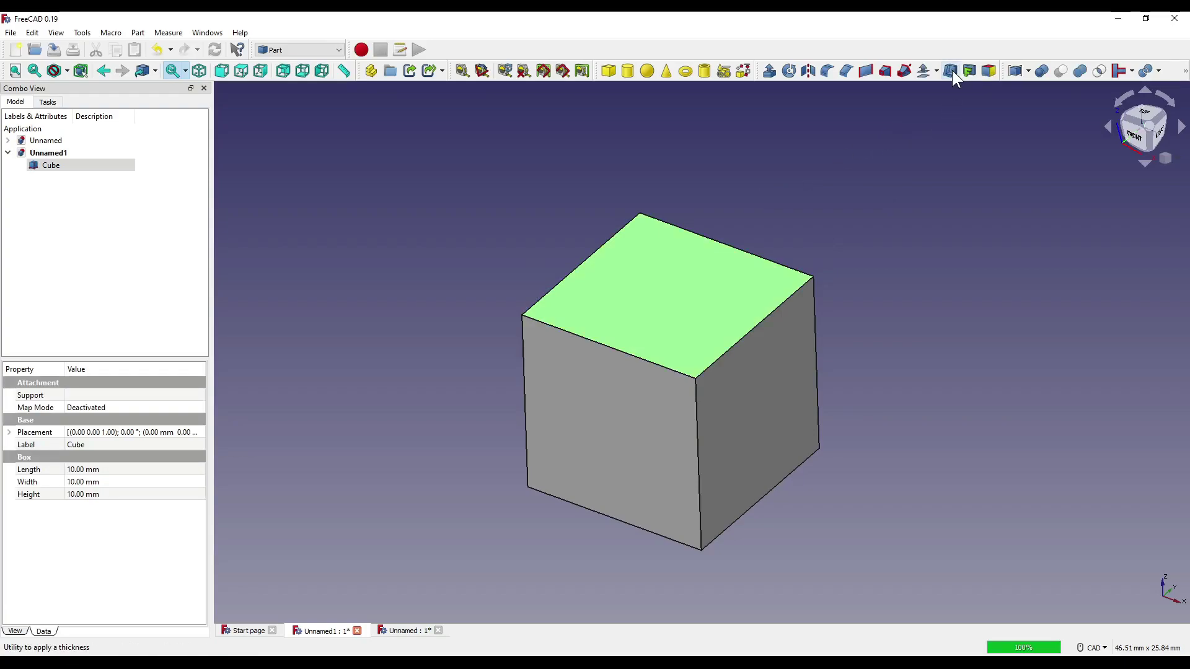
{"action": "left_click", "coordinate": [952, 70]}
{"action": "mouse_move", "coordinate": [821, 164]}
{"action": "middle_mouse_down"}
{"action": "mouse_move", "coordinate": [820, 268]}
{"action": "mouse_move", "coordinate": [834, 188]}
{"action": "mouse_move", "coordinate": [823, 176]}
{"action": "middle_mouse_up"}
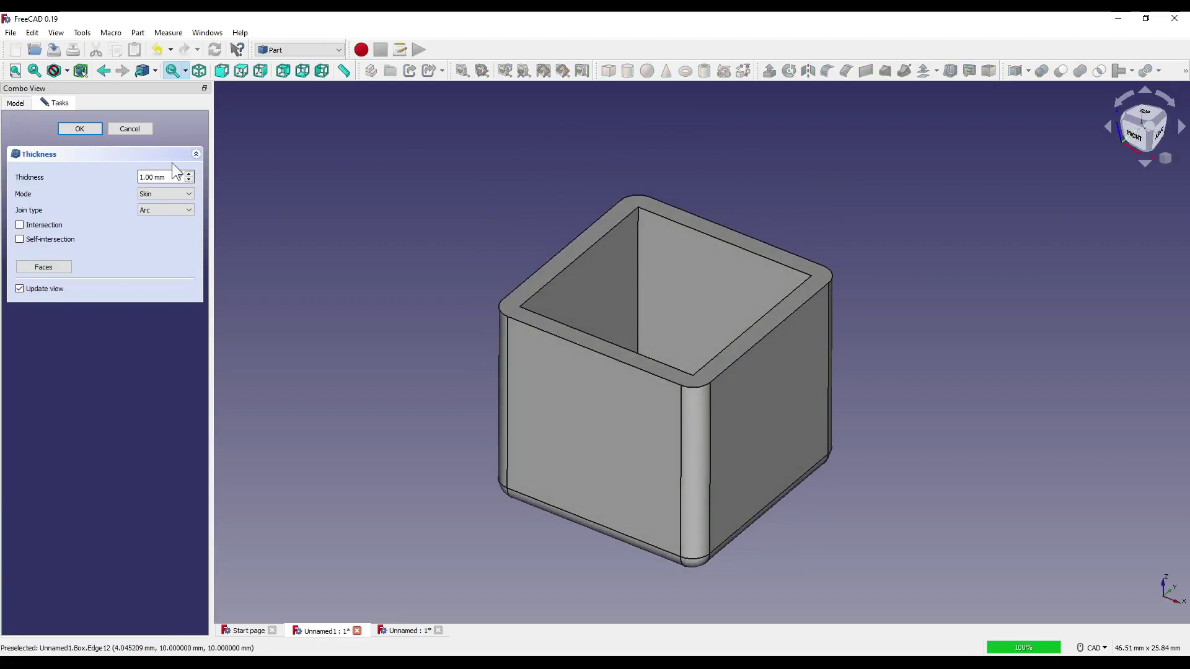
{"action": "middle_click_drag", "start_coordinate": [722, 396], "coordinate": [733, 417]}
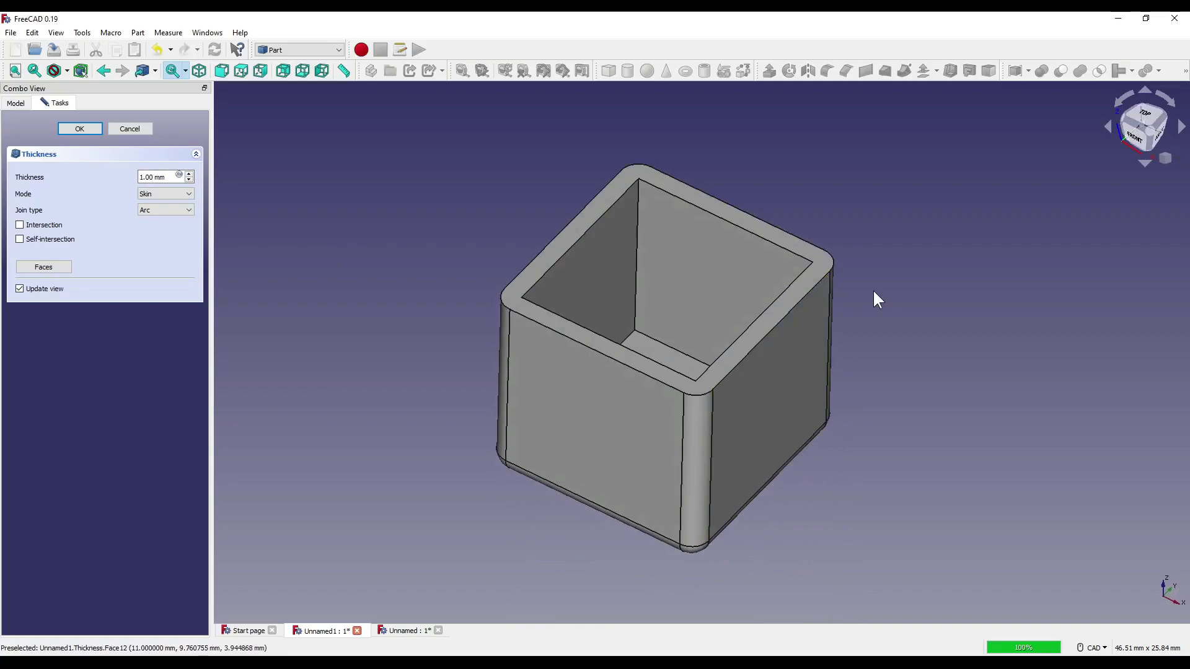
{"action": "left_click", "coordinate": [141, 130]}
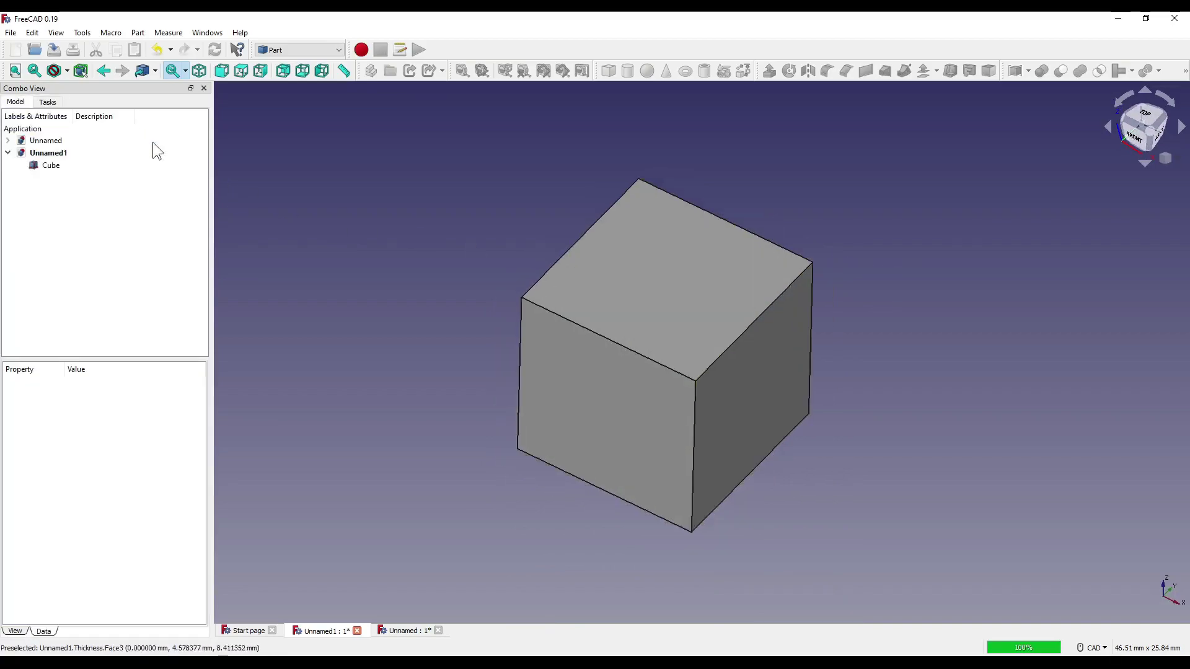
- Try a 1 mm Thickness with the cube's top, front and right faces open, and cancel it
{"action": "left_click", "coordinate": [638, 414]}
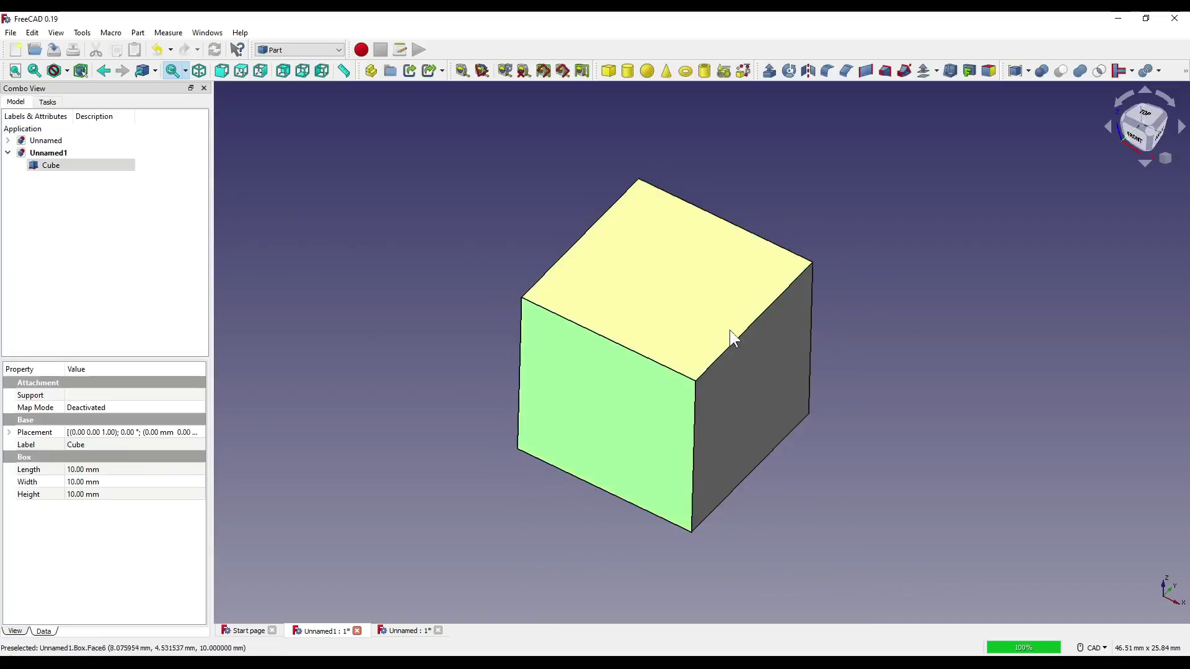
{"action": "double_click", "coordinate": [730, 329]}
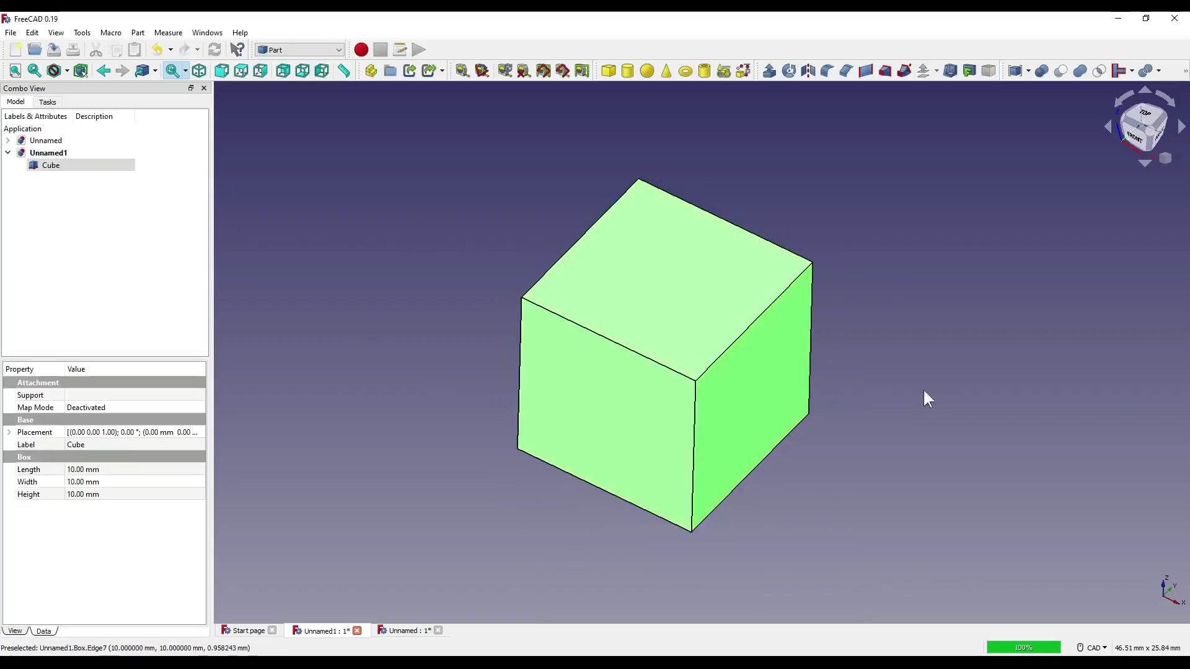
{"action": "left_click", "coordinate": [955, 69]}
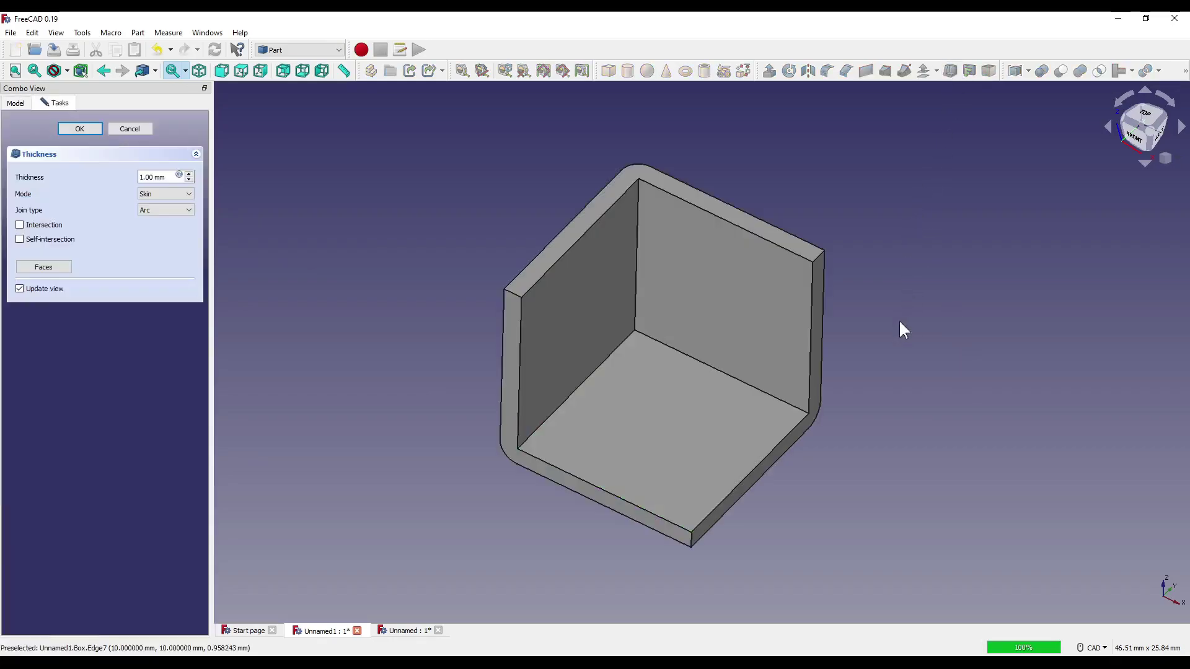
{"action": "middle_click_drag", "start_coordinate": [899, 320], "coordinate": [804, 247]}
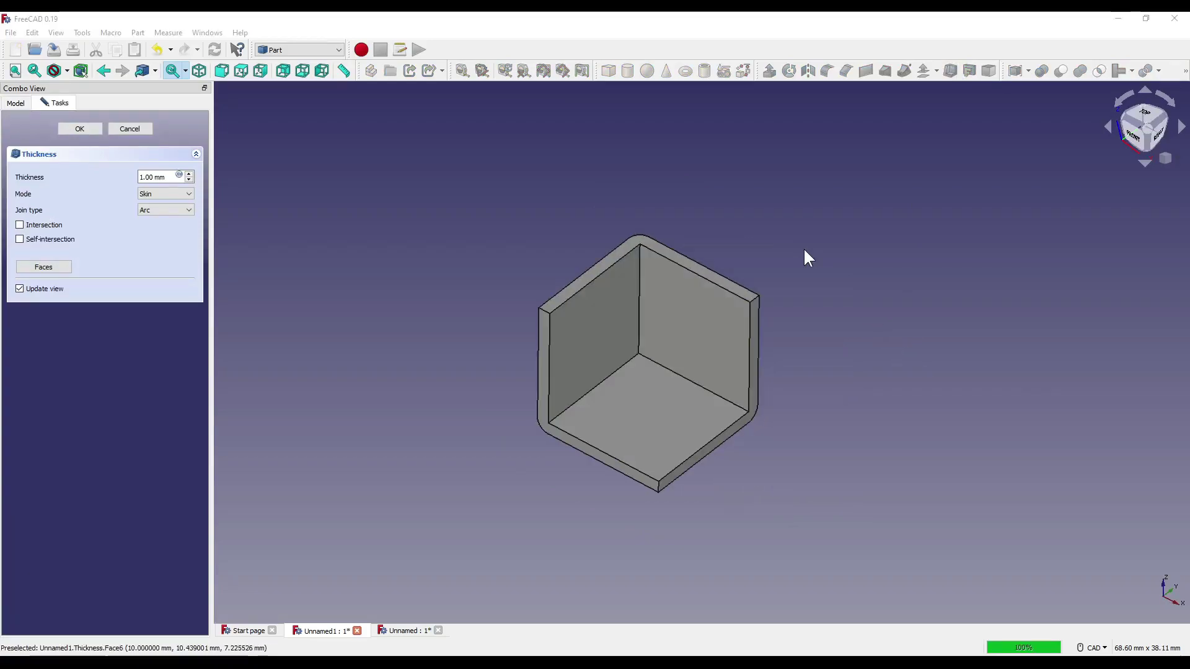
{"action": "left_click", "coordinate": [140, 128]}
- Try a 1 mm Thickness with four cube faces open, keeping only the bottom and one side wall, and cancel it
{"action": "left_click", "coordinate": [622, 418]}
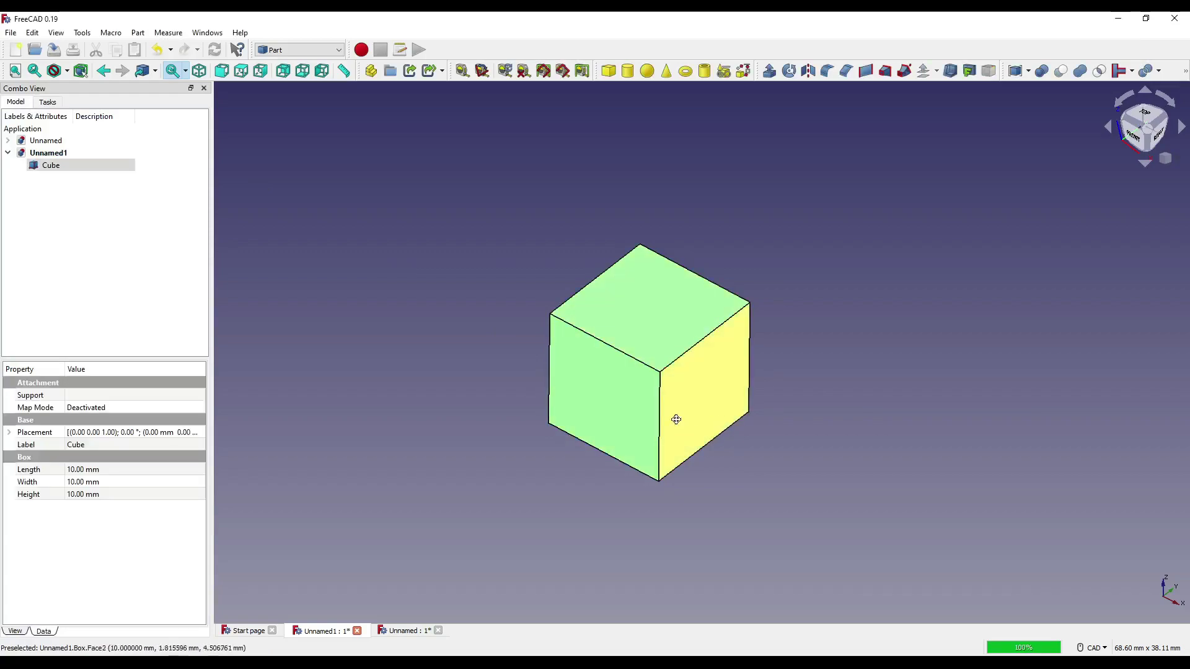
{"action": "middle_click_drag", "start_coordinate": [674, 417], "coordinate": [597, 412]}
{"action": "scroll", "coordinate": [782, 439], "scroll_direction": "down", "scroll_amount": 2}
{"action": "middle_click_drag", "start_coordinate": [782, 439], "coordinate": [624, 405]}
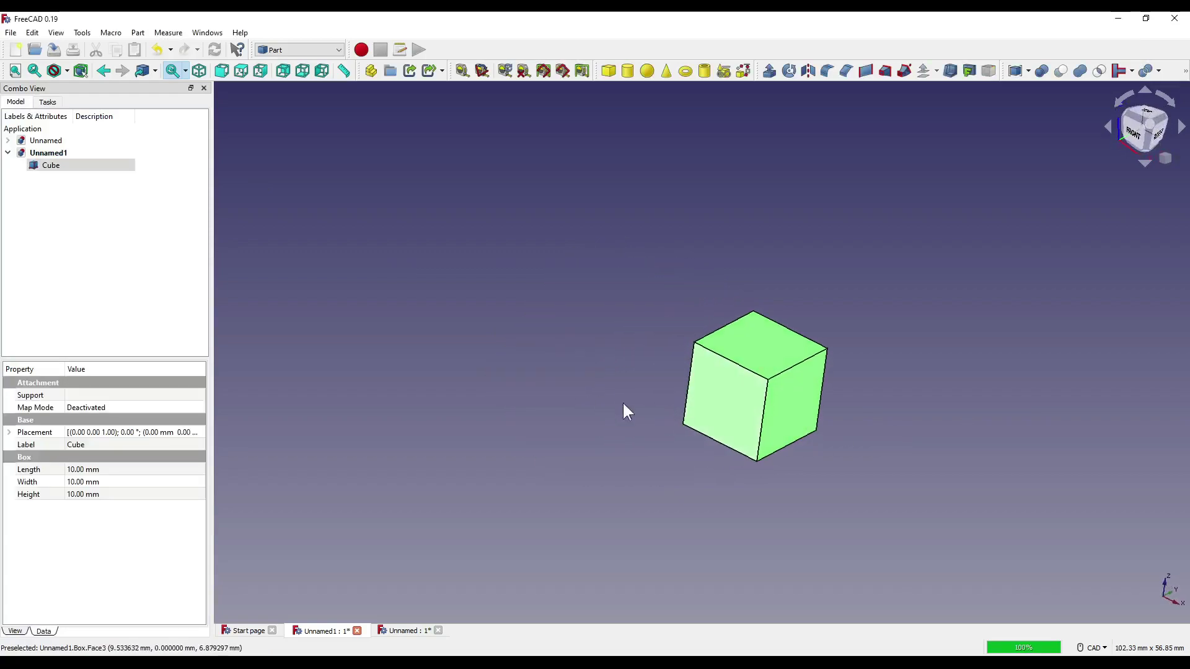
{"action": "scroll", "coordinate": [836, 419], "scroll_direction": "up", "scroll_amount": 4}
{"action": "middle_click_drag", "start_coordinate": [834, 418], "coordinate": [809, 334]}
{"action": "left_click", "coordinate": [948, 70]}
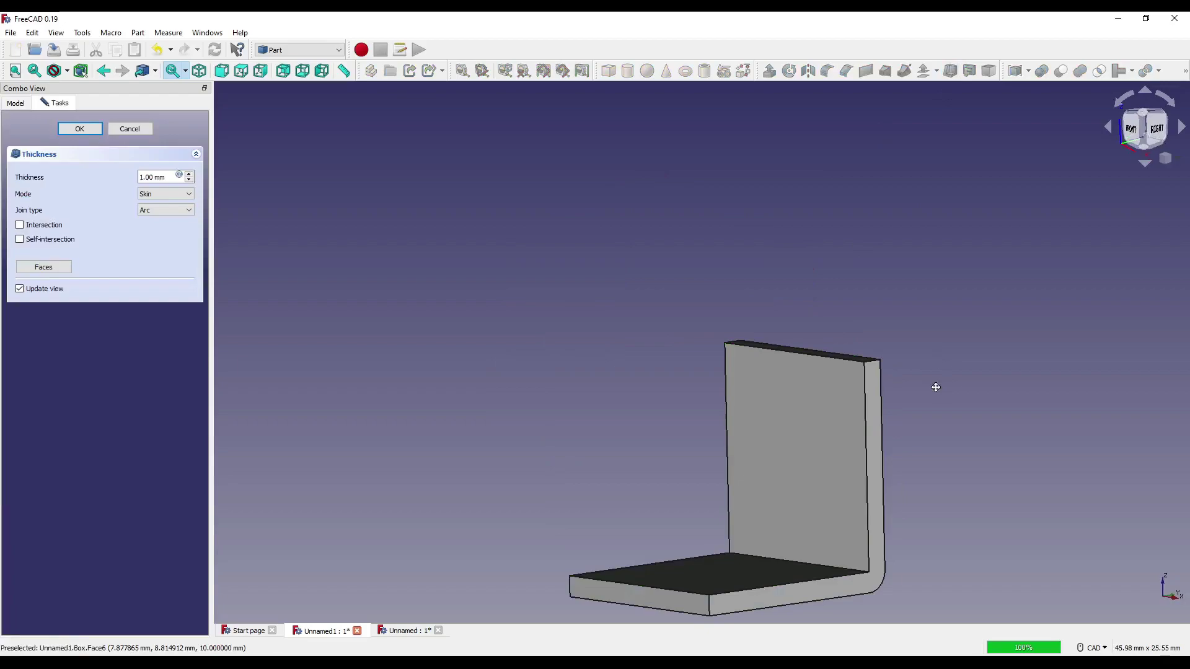
{"action": "scroll", "coordinate": [934, 386], "scroll_direction": "down", "scroll_amount": 2}
{"action": "middle_click_drag", "start_coordinate": [935, 385], "coordinate": [813, 404]}
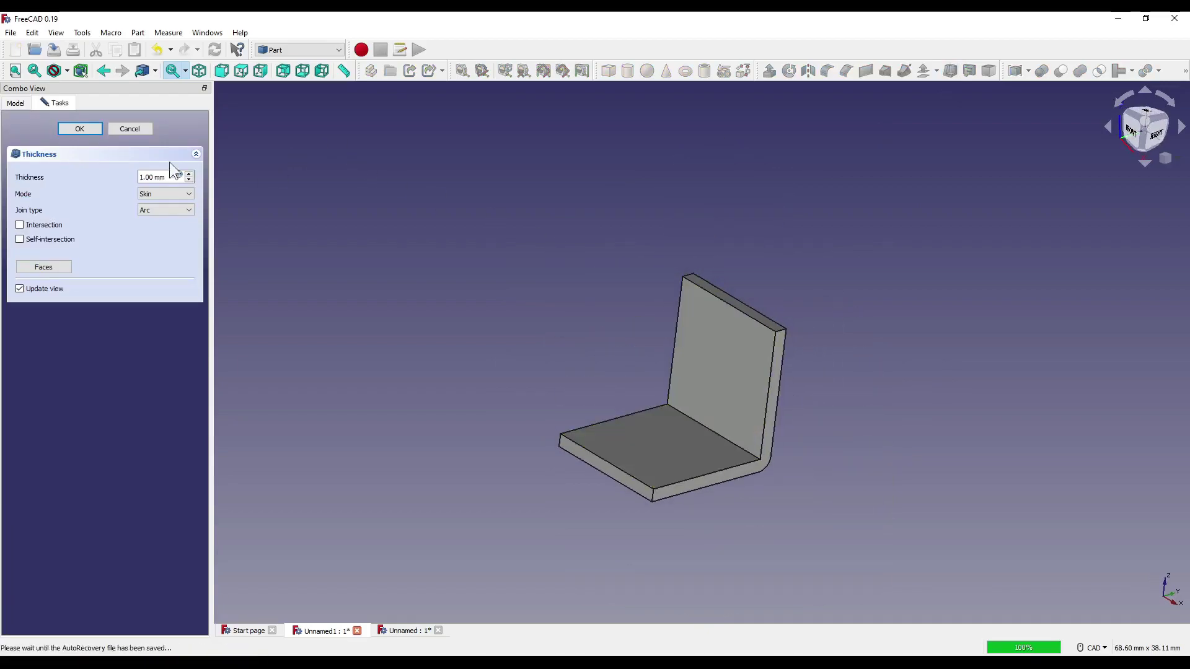
{"action": "left_click", "coordinate": [117, 129]}
- Try Thickness on the cube with the top and all four side faces open, keeping only the bottom
{"action": "middle_click_drag", "start_coordinate": [687, 399], "coordinate": [882, 475]}
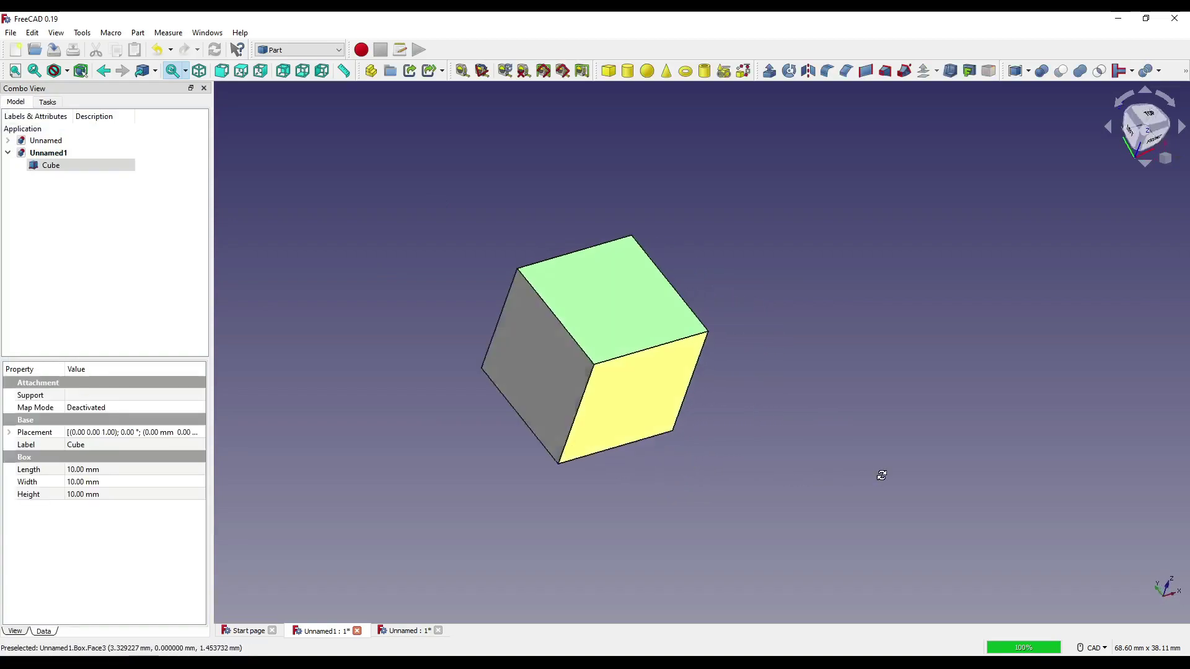
{"action": "middle_click_drag", "start_coordinate": [545, 383], "coordinate": [725, 499]}
{"action": "middle_click_drag", "start_coordinate": [508, 322], "coordinate": [760, 264]}
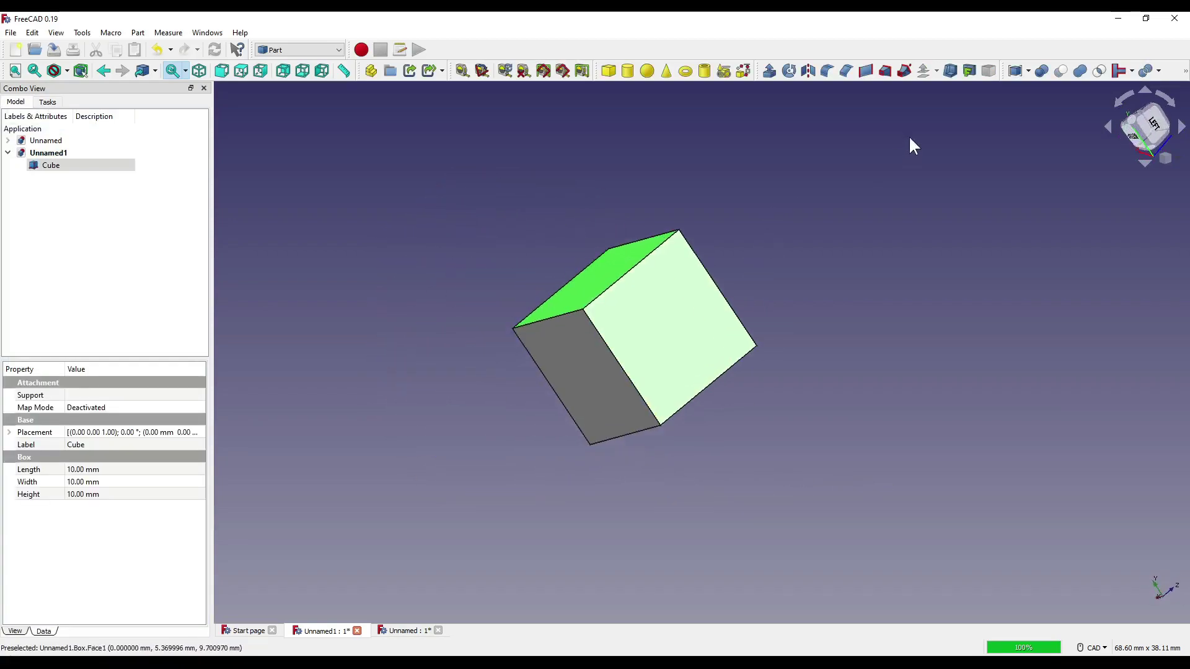
{"action": "left_click", "coordinate": [951, 65]}
{"action": "middle_click_drag", "start_coordinate": [508, 248], "coordinate": [724, 530]}
{"action": "middle_click_drag", "start_coordinate": [970, 340], "coordinate": [826, 345]}
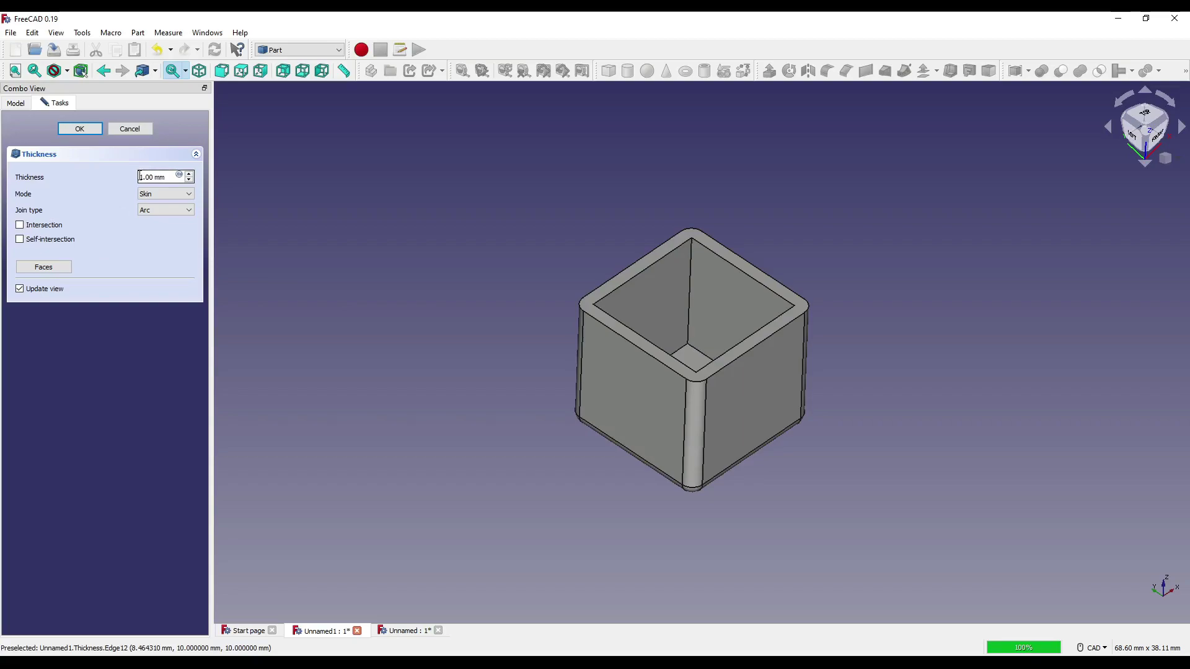
- Try a thickness of -1 mm on the box open at the top, and set the thickness to 1.5 mm
{"action": "type", "text": "-"}
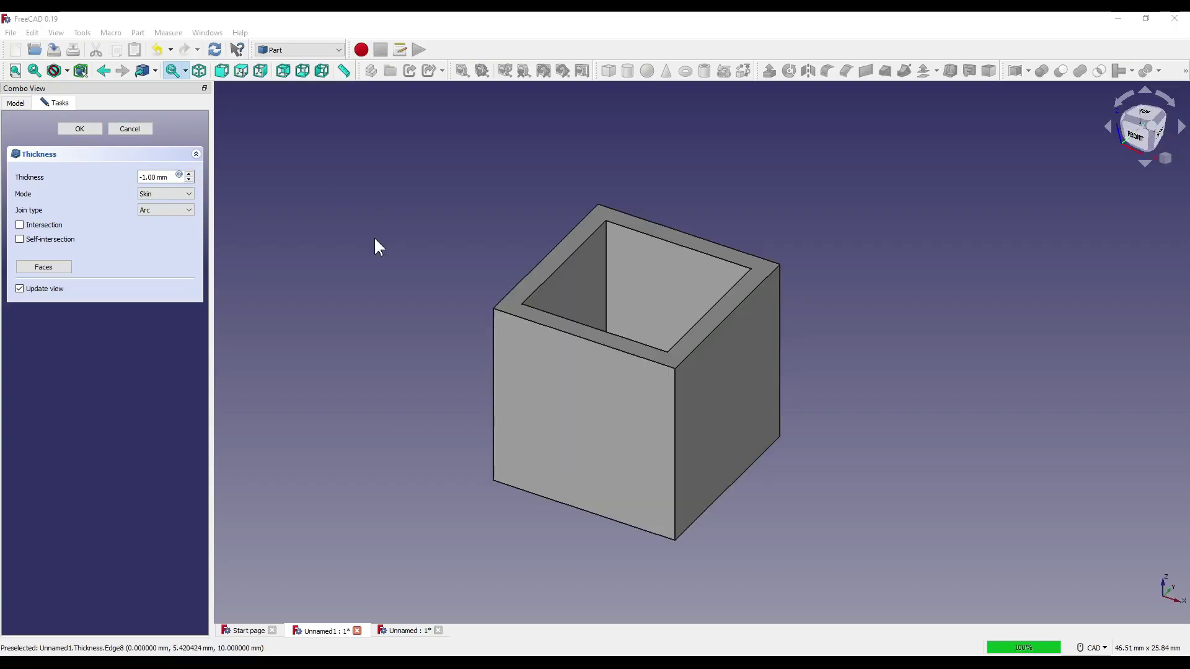
{"action": "left_click", "coordinate": [144, 179]}
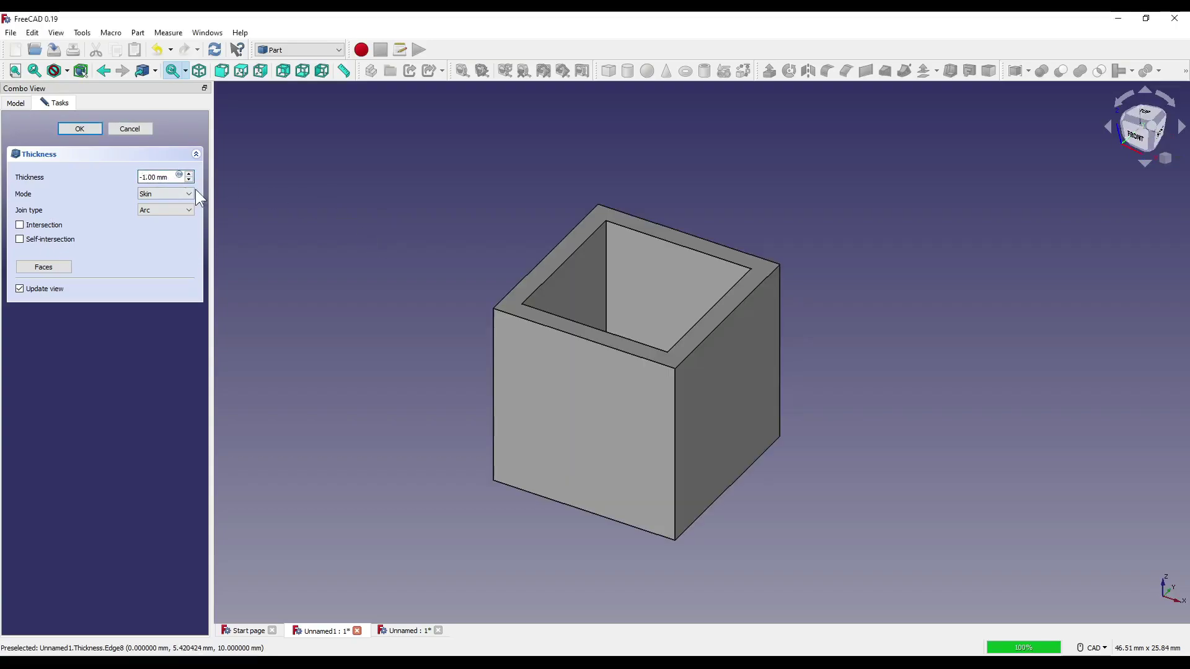
{"action": "key", "text": "BackSpace"}
{"action": "key", "text": "Delete"}
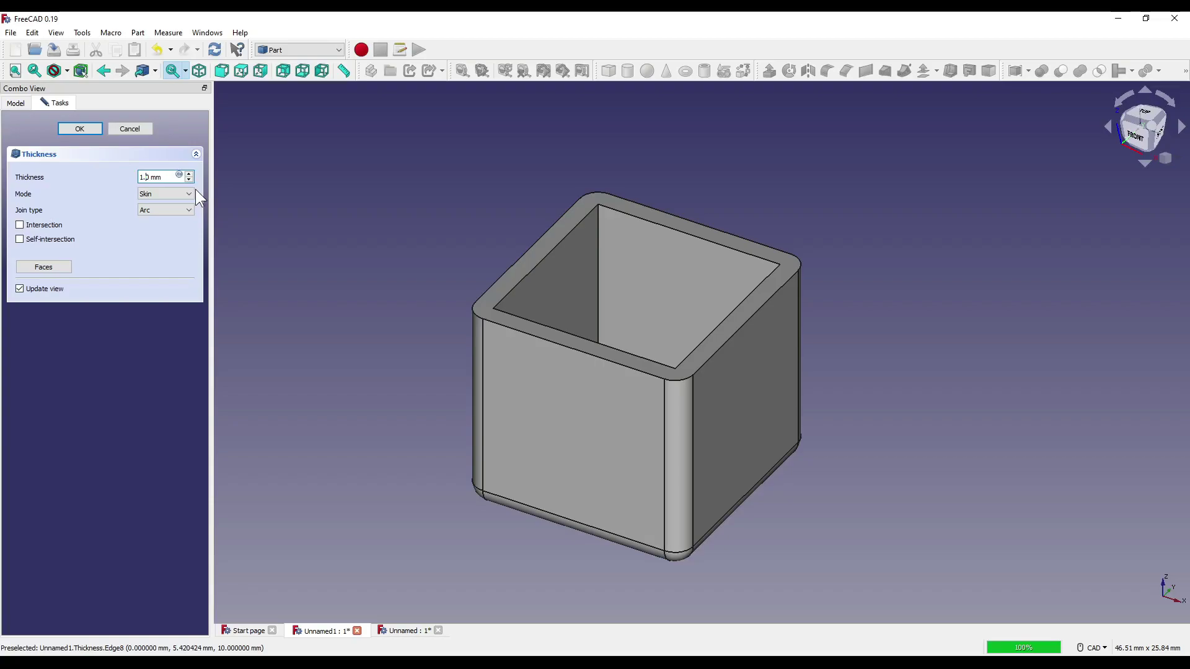
{"action": "type", "text": "50"}
{"action": "mouse_move", "coordinate": [744, 178]}
{"action": "middle_mouse_down"}
{"action": "mouse_move", "coordinate": [738, 247]}
{"action": "mouse_move", "coordinate": [749, 183]}
{"action": "middle_mouse_up"}
- Try the Pipe mode on the box open at the top, and return to the Skin mode
{"action": "left_click", "coordinate": [184, 194]}
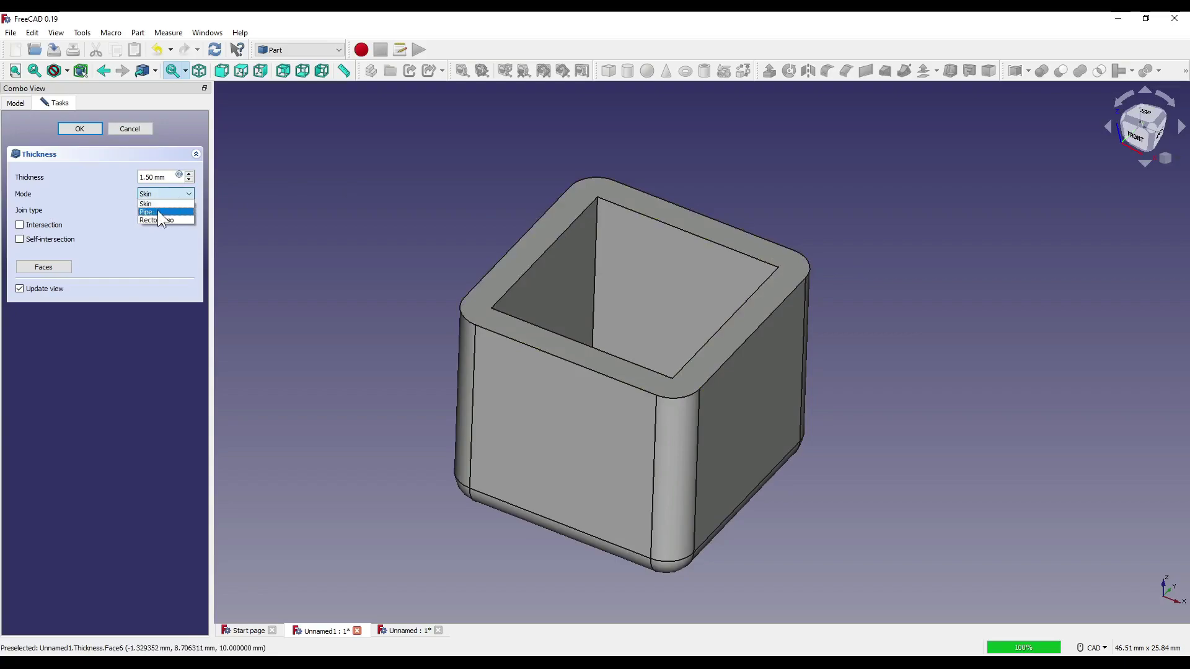
{"action": "left_click", "coordinate": [158, 211]}
{"action": "middle_click_drag", "start_coordinate": [662, 284], "coordinate": [660, 331]}
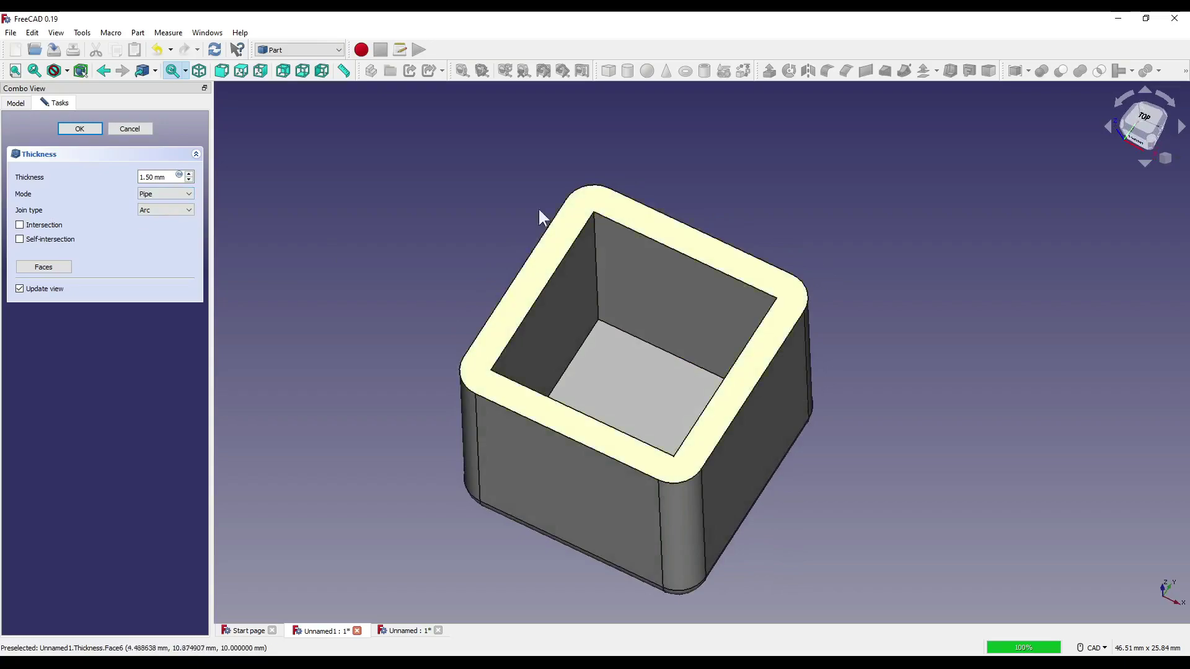
{"action": "middle_click_drag", "start_coordinate": [638, 382], "coordinate": [683, 348]}
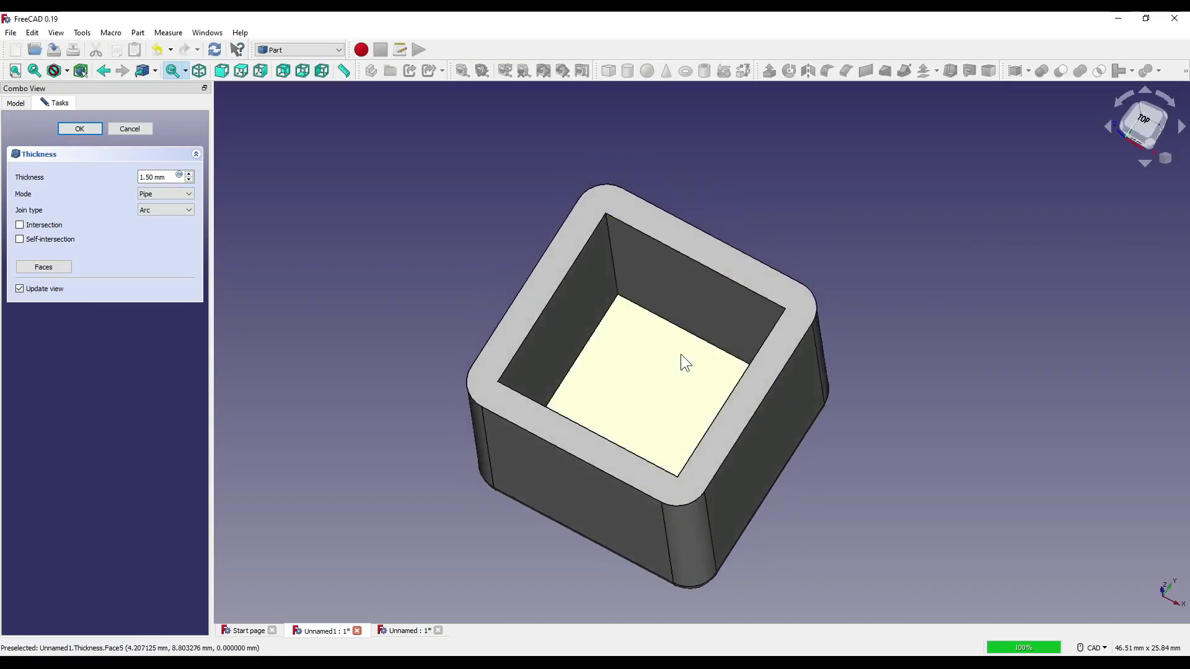
{"action": "left_click", "coordinate": [188, 194]}
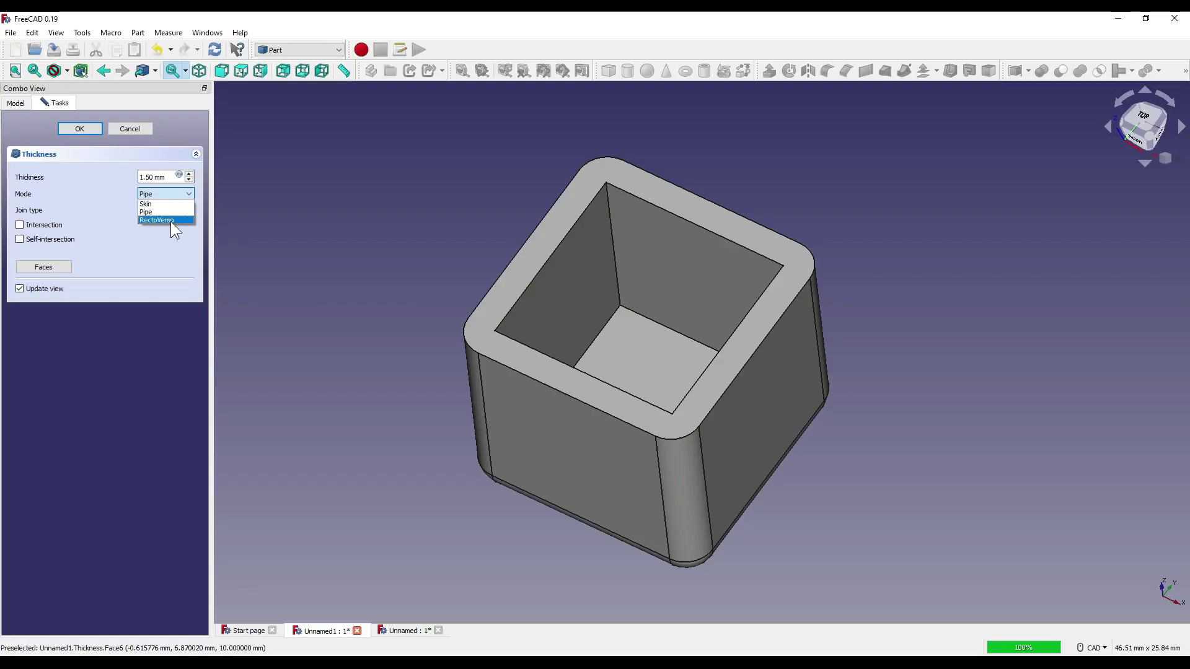
{"action": "left_click", "coordinate": [149, 204]}
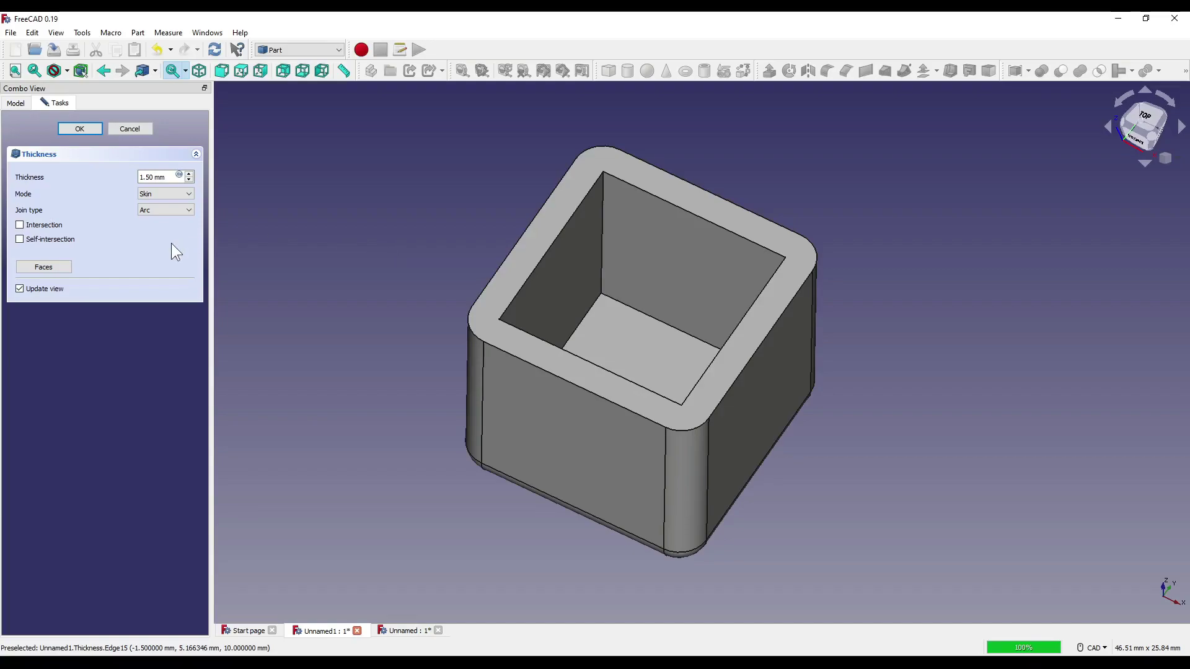
- Redefine the Thickness faces so that both the top and bottom of the cube are open
{"action": "left_click", "coordinate": [44, 267]}
{"action": "left_click", "coordinate": [653, 362]}
{"action": "middle_click_drag", "start_coordinate": [653, 362], "coordinate": [735, 366]}
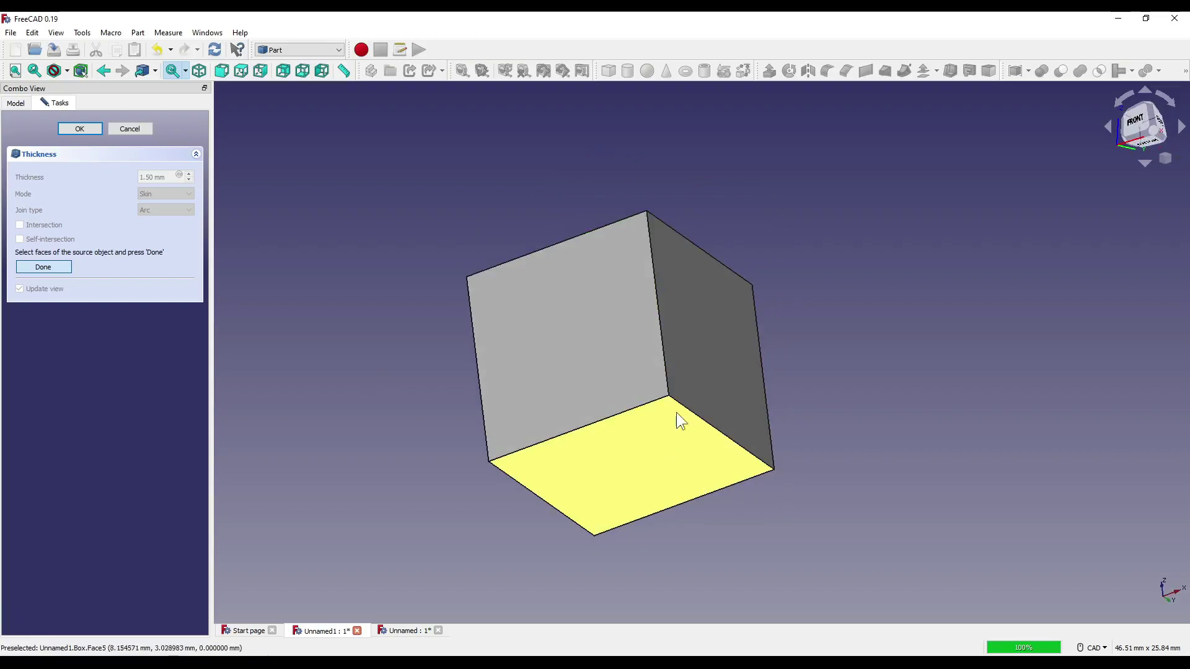
{"action": "middle_click_drag", "start_coordinate": [676, 412], "coordinate": [713, 428]}
{"action": "left_click", "coordinate": [67, 267]}
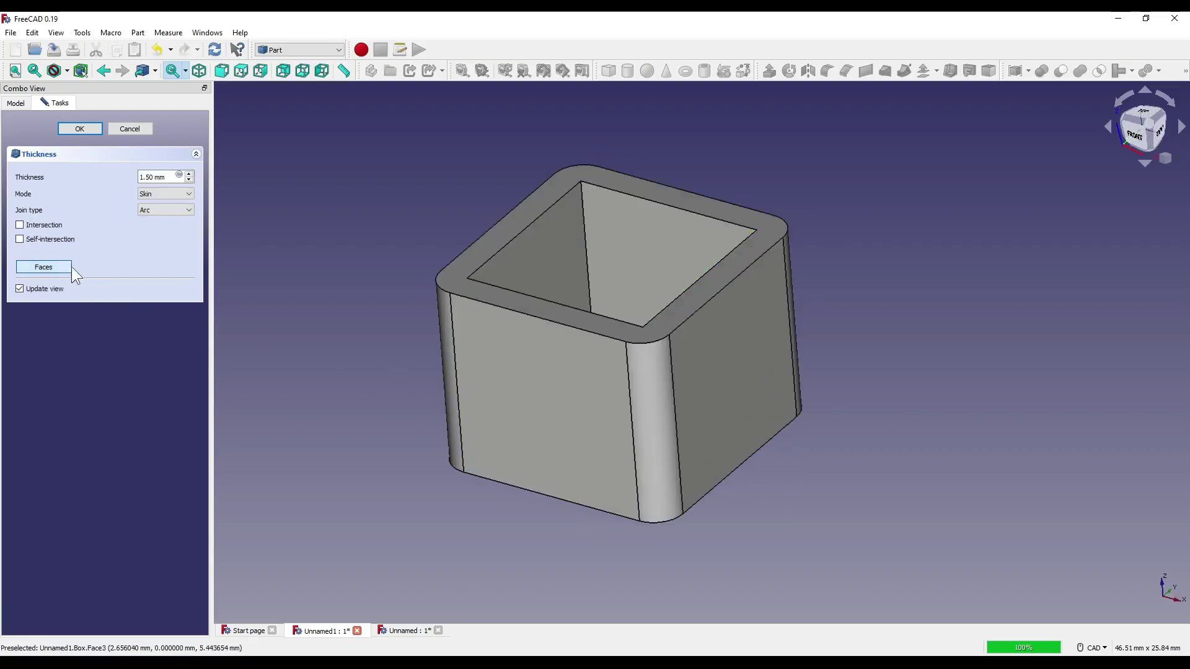
- Try the Pipe mode on the shell open at both ends, and return to the Skin mode
{"action": "middle_click_drag", "start_coordinate": [620, 372], "coordinate": [652, 308]}
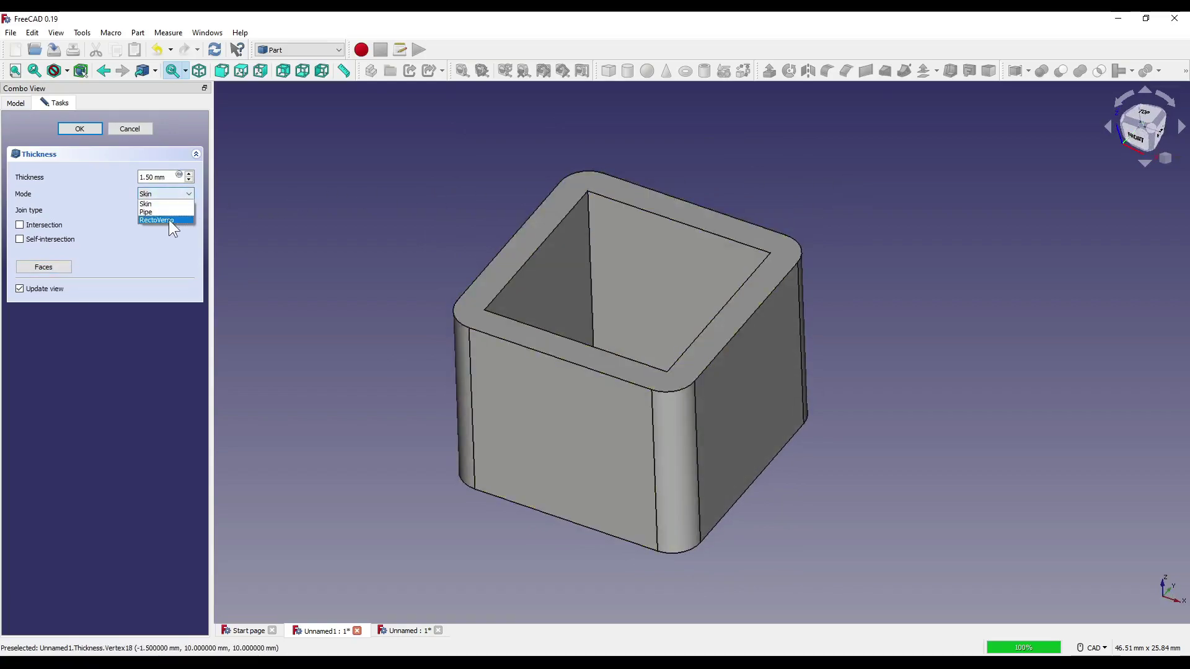
{"action": "middle_click_drag", "start_coordinate": [620, 310], "coordinate": [670, 287]}
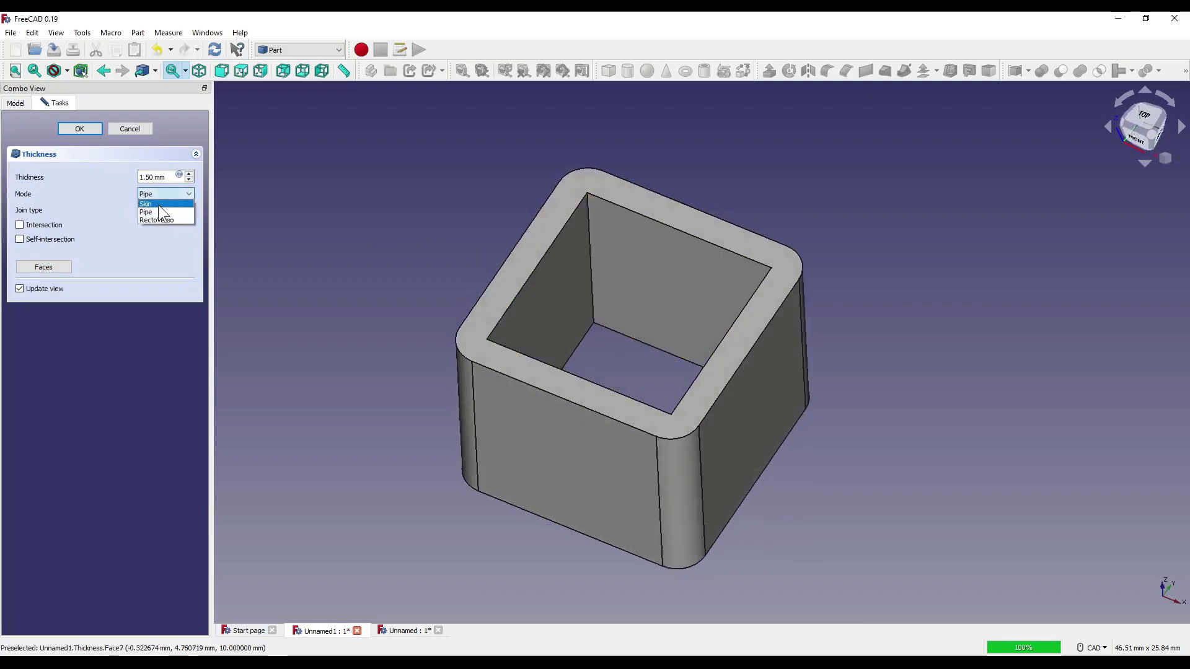
{"action": "left_click", "coordinate": [158, 205]}
- Set the thickness of the shell open at both ends to -1.5 mm so its walls grow inward
{"action": "scroll", "coordinate": [370, 286], "scroll_direction": "down", "scroll_amount": 2}
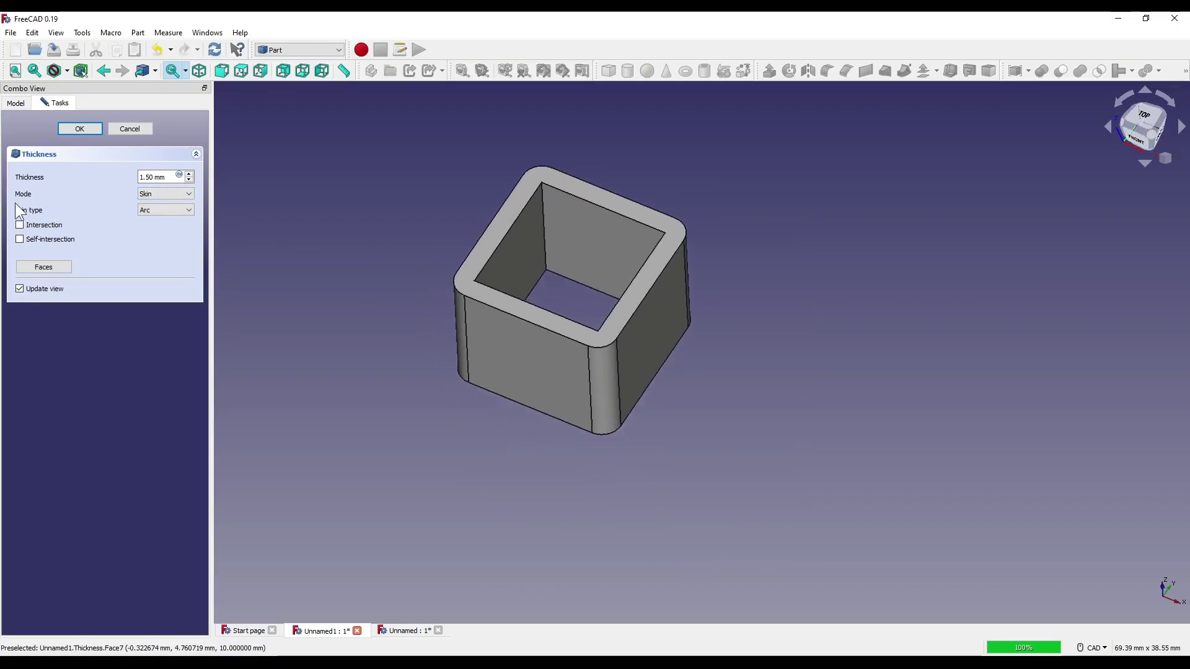
{"action": "middle_click_drag", "start_coordinate": [705, 372], "coordinate": [672, 335]}
{"action": "scroll", "coordinate": [592, 343], "scroll_direction": "up", "scroll_amount": 2}
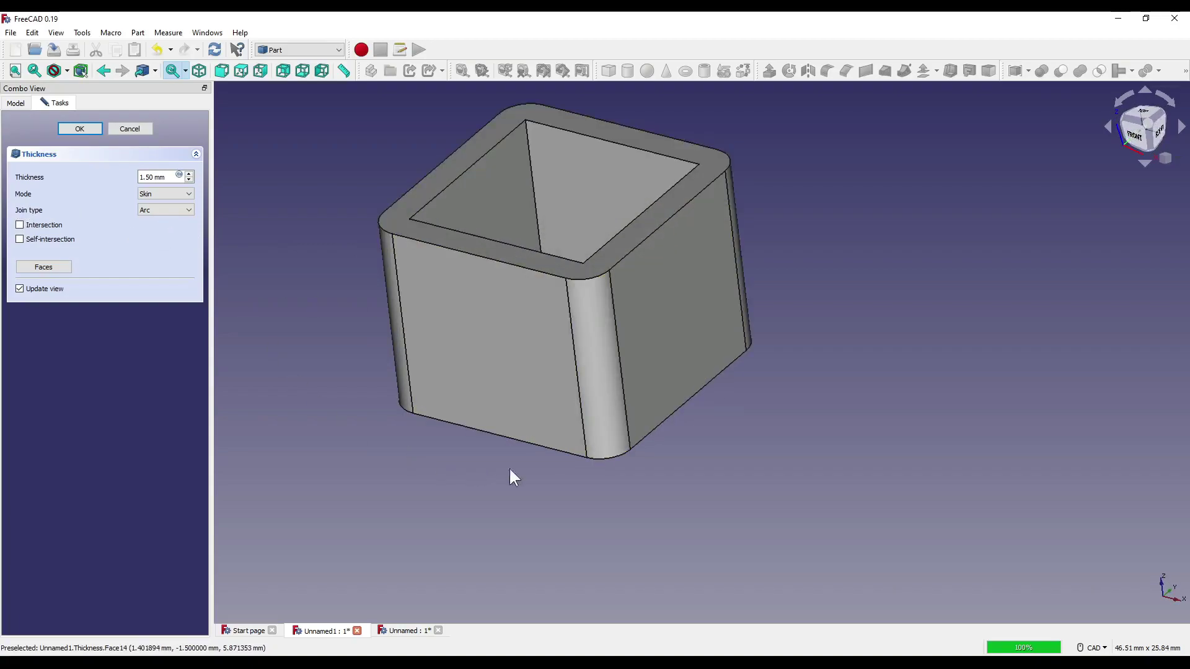
{"action": "middle_click_drag", "start_coordinate": [399, 340], "coordinate": [545, 415]}
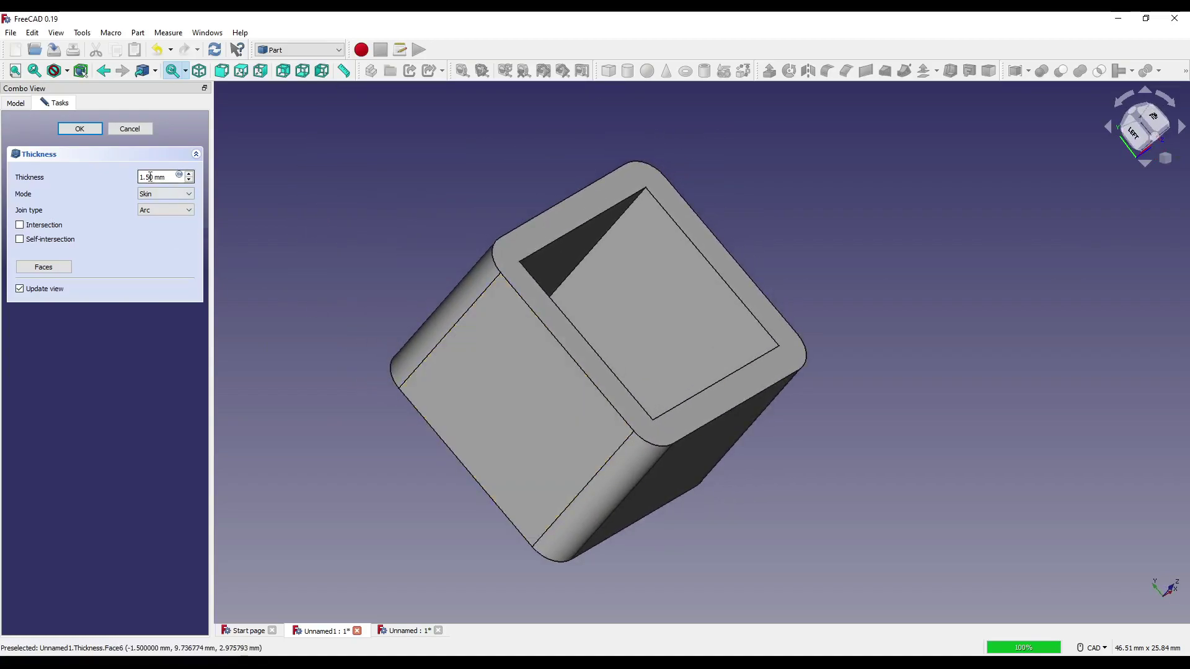
{"action": "type", "text": "-"}
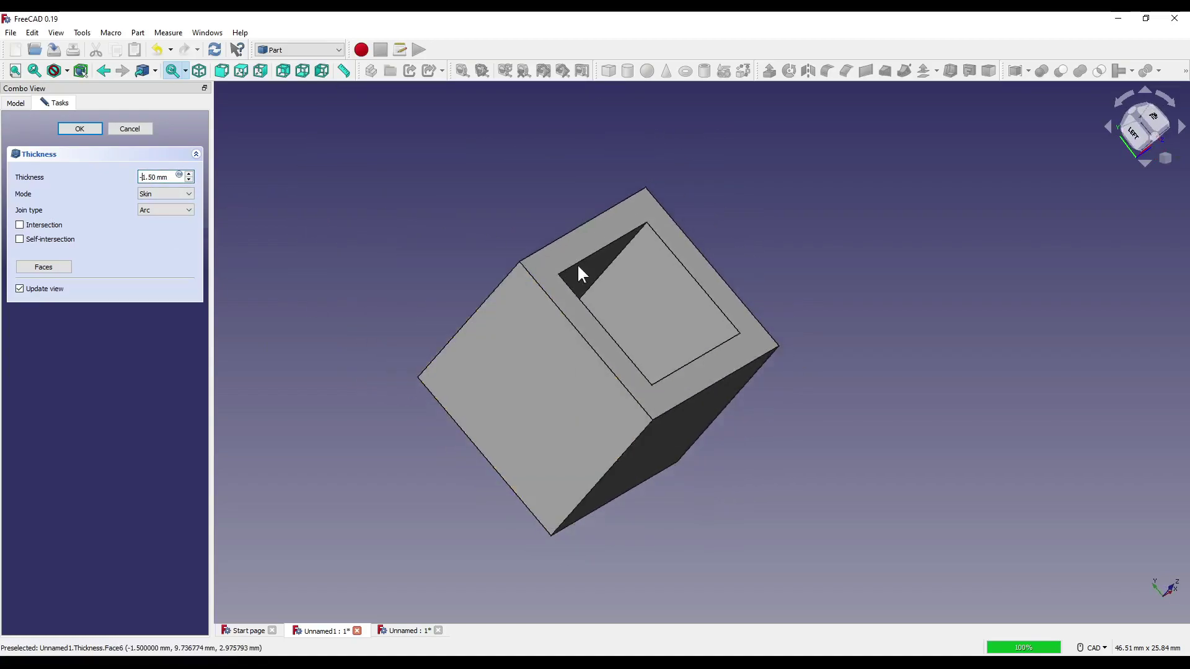
- Set the thickness of the shell open at both ends to 1.5 mm so its walls grow outward
{"action": "middle_click_drag", "start_coordinate": [571, 271], "coordinate": [589, 418]}
{"action": "scroll", "coordinate": [844, 297], "scroll_direction": "up", "scroll_amount": 2}
{"action": "middle_click_drag", "start_coordinate": [831, 291], "coordinate": [736, 291]}
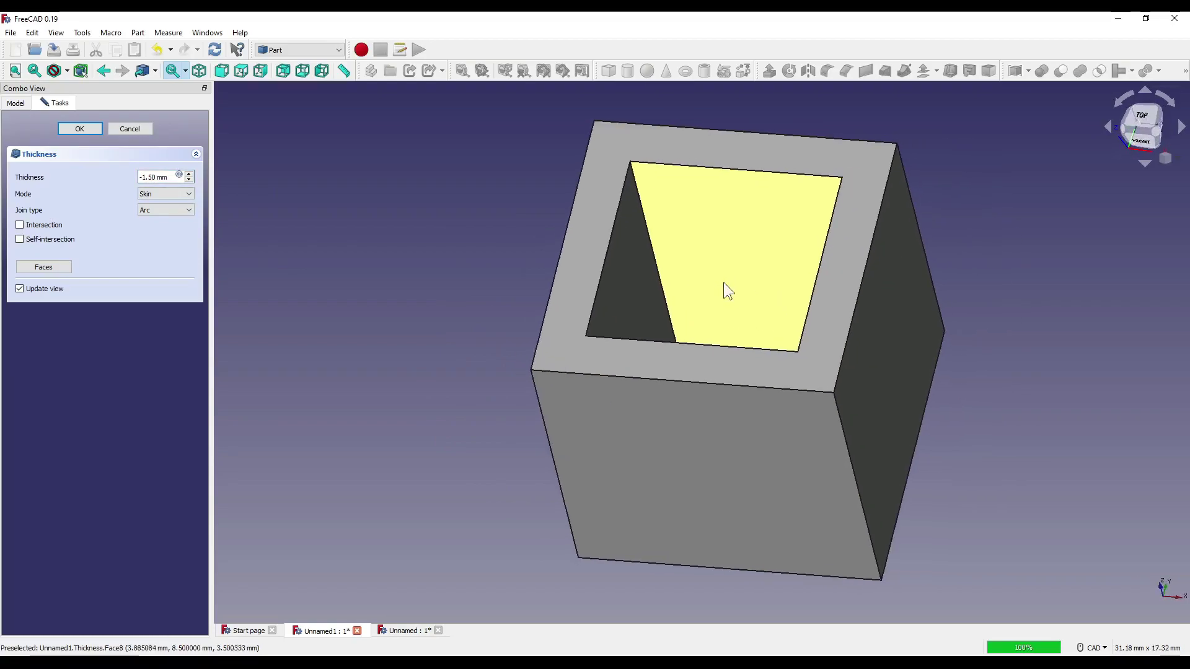
{"action": "middle_click_drag", "start_coordinate": [654, 234], "coordinate": [666, 261]}
{"action": "scroll", "coordinate": [684, 331], "scroll_direction": "down", "scroll_amount": 2}
{"action": "middle_click_drag", "start_coordinate": [683, 329], "coordinate": [604, 310]}
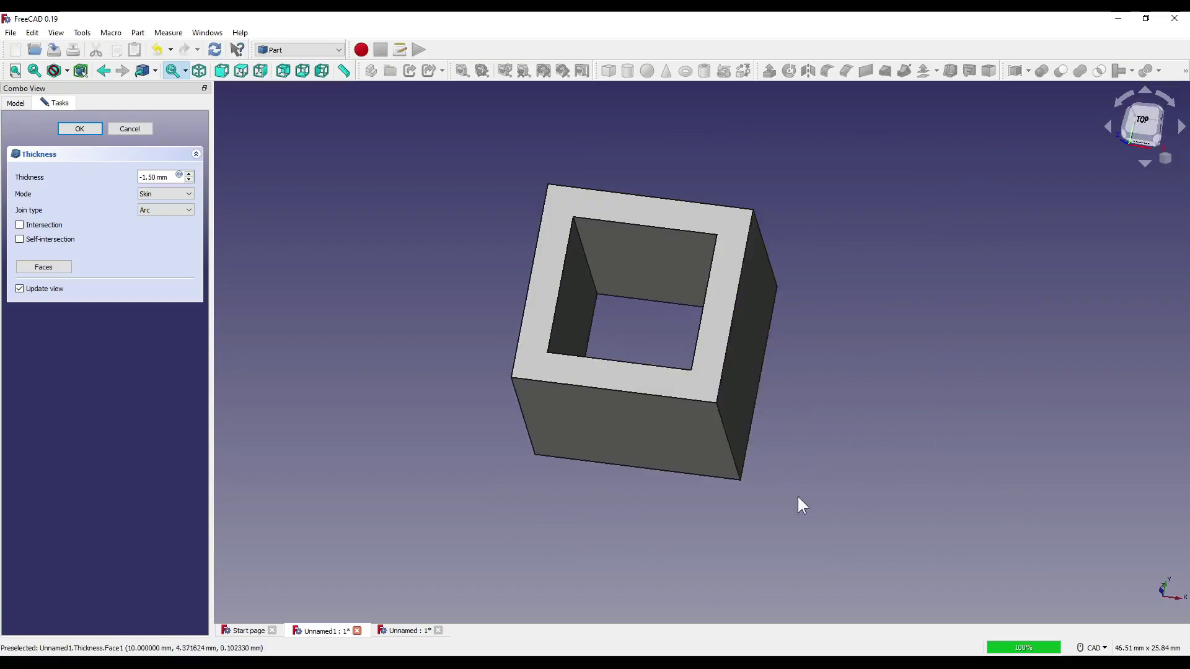
{"action": "key", "text": "BackSpace"}
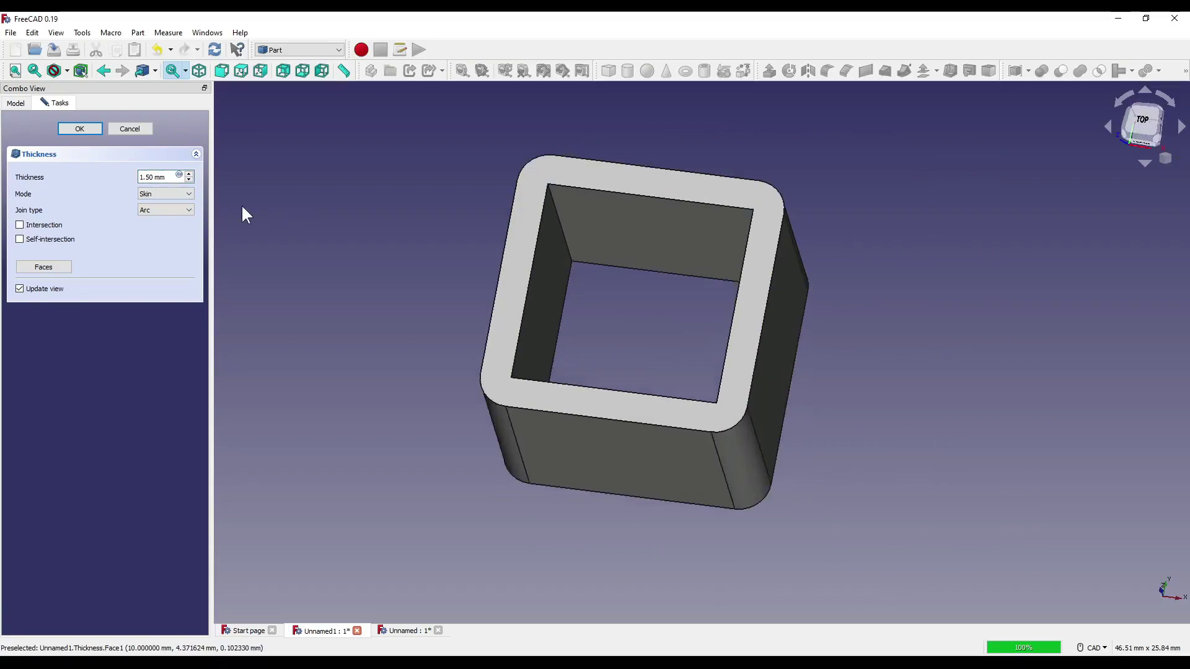
- Set the join type of the cube's thickness to Intersection to give the shell sharp outer corners
{"action": "left_click", "coordinate": [184, 209]}
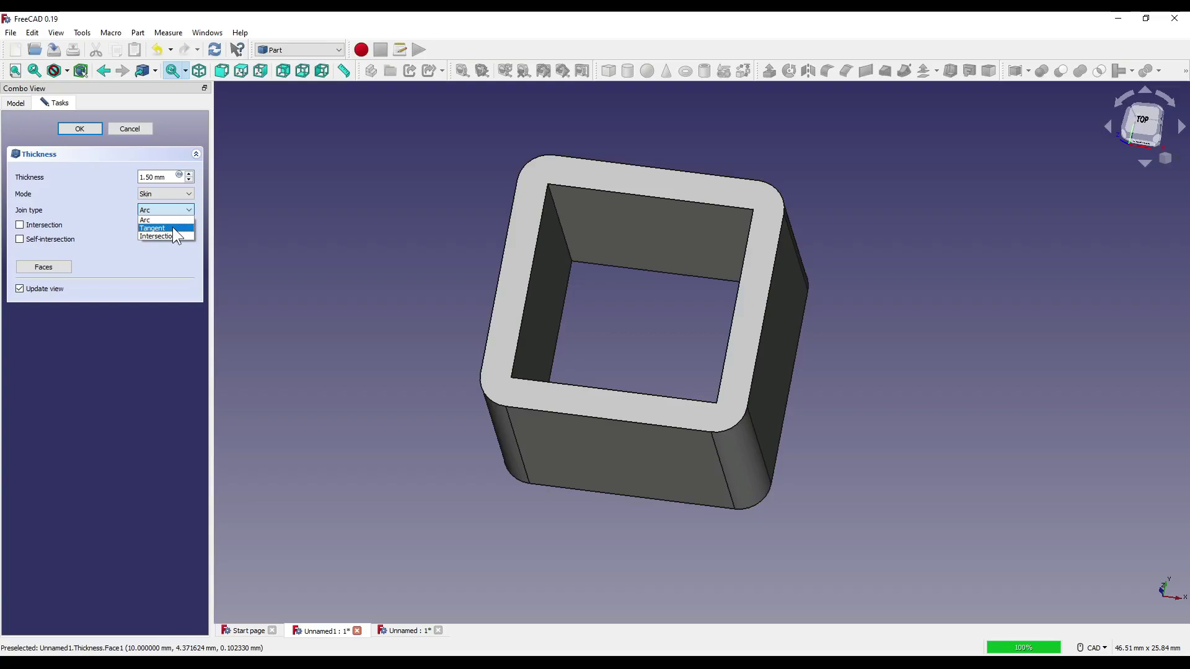
{"action": "left_click", "coordinate": [178, 236]}
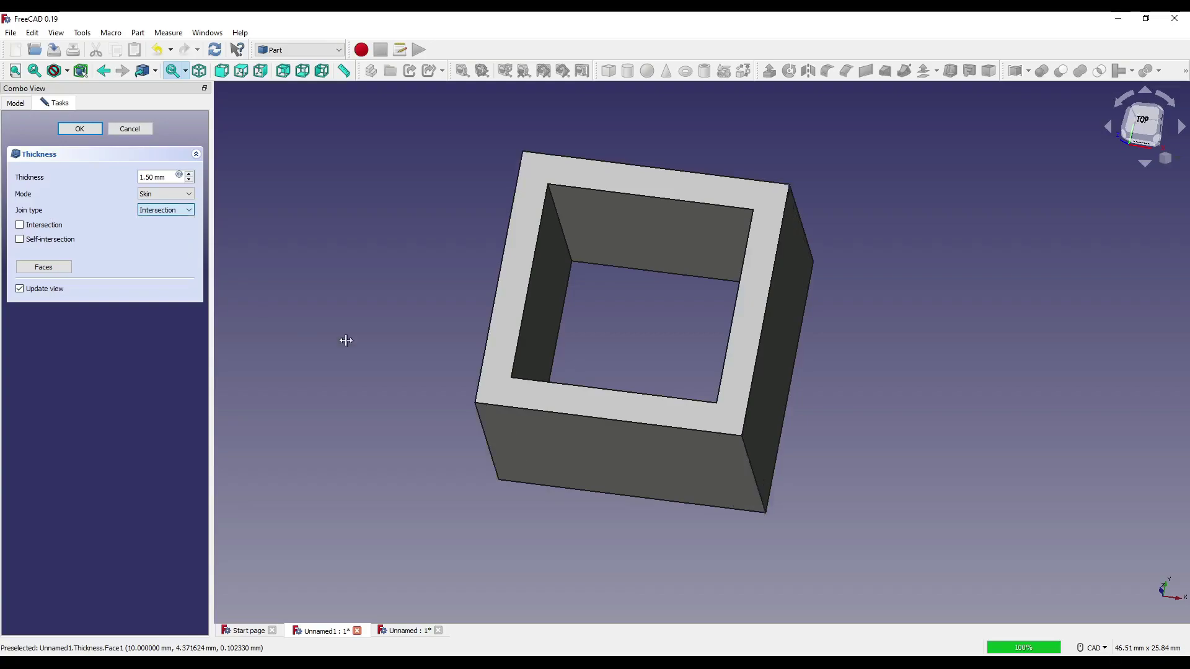
{"action": "scroll", "coordinate": [625, 452], "scroll_direction": "down", "scroll_amount": 2}
{"action": "middle_click_drag", "start_coordinate": [625, 457], "coordinate": [738, 439]}
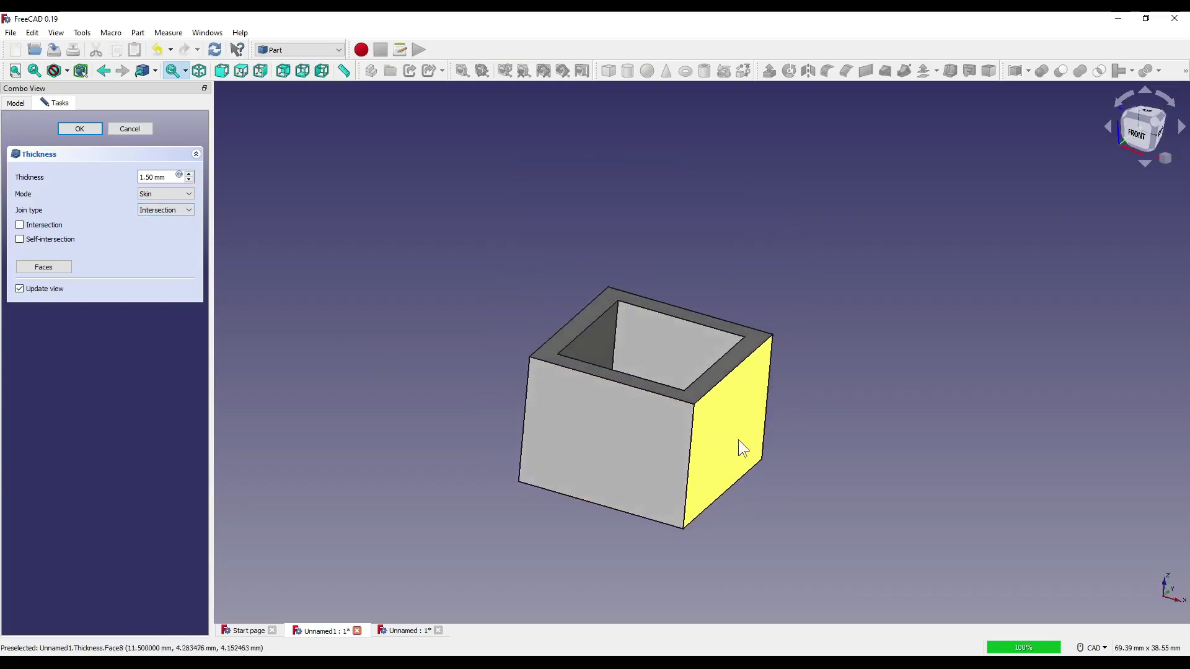
{"action": "key", "text": "0"}
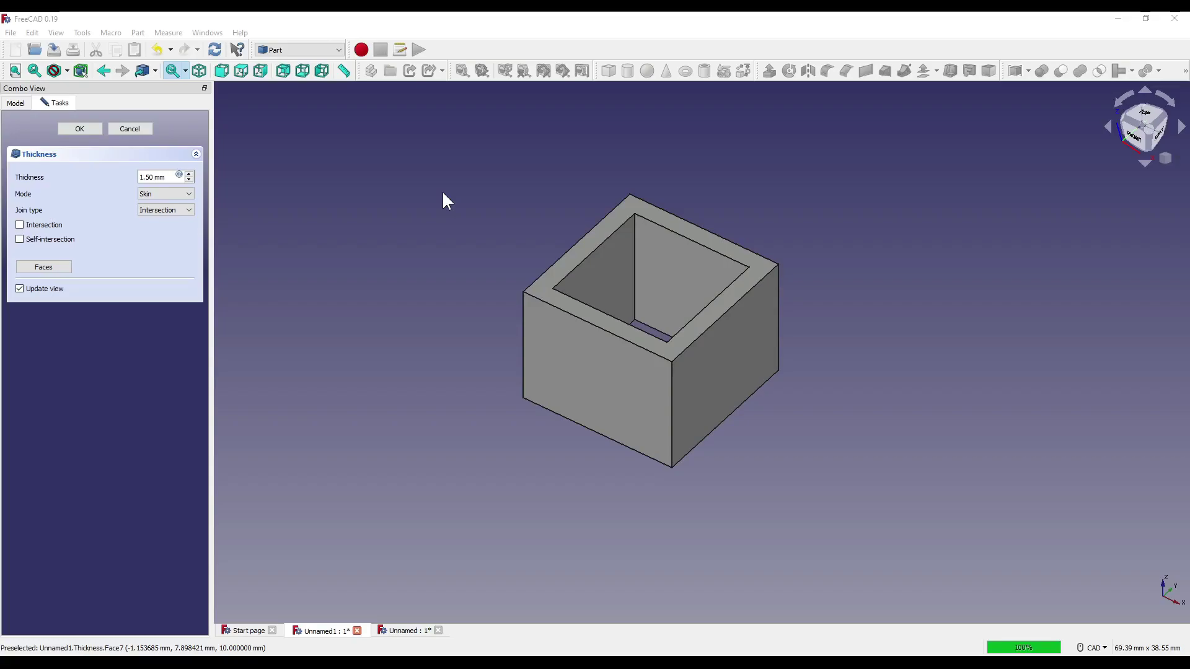
- In a new document, create a Part Design additive cone with radii 2 mm and 4 mm and a height of 10 mm
{"action": "key", "text": "ctrl+n"}
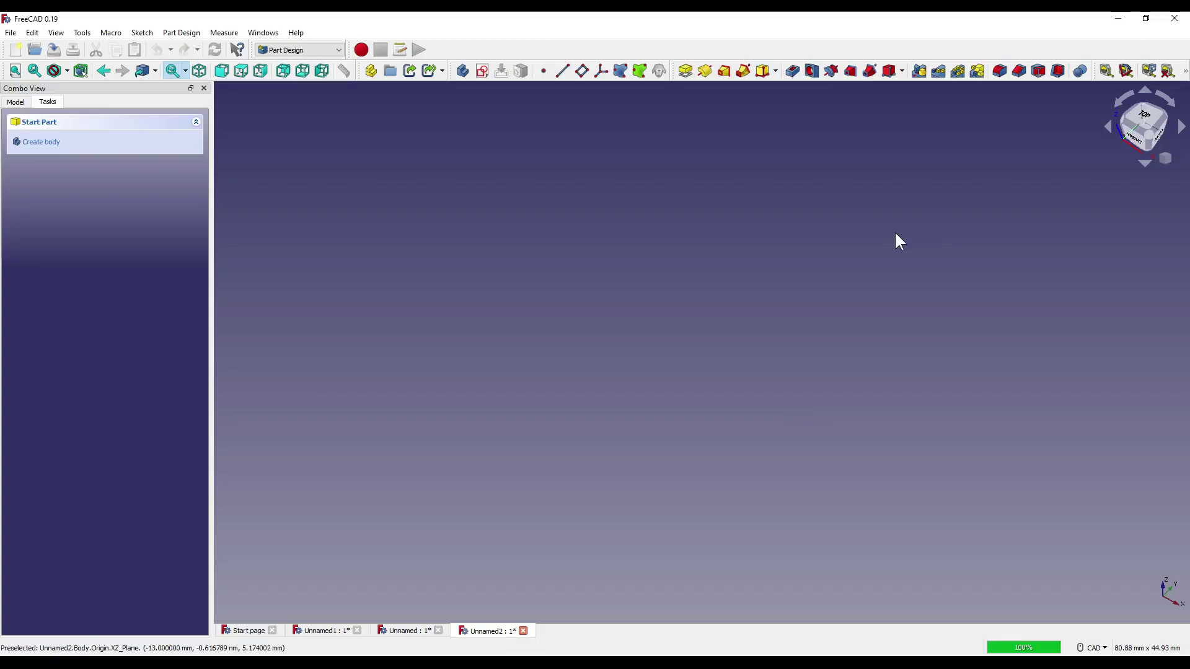
{"action": "left_click", "coordinate": [776, 71]}
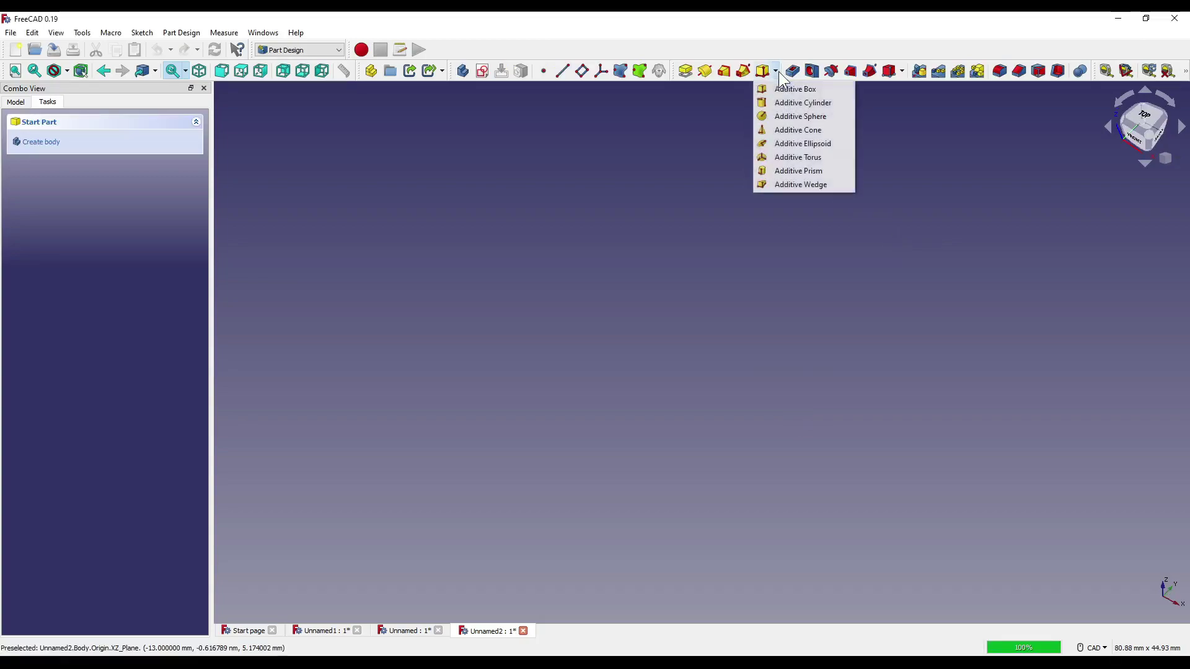
{"action": "left_click", "coordinate": [807, 134]}
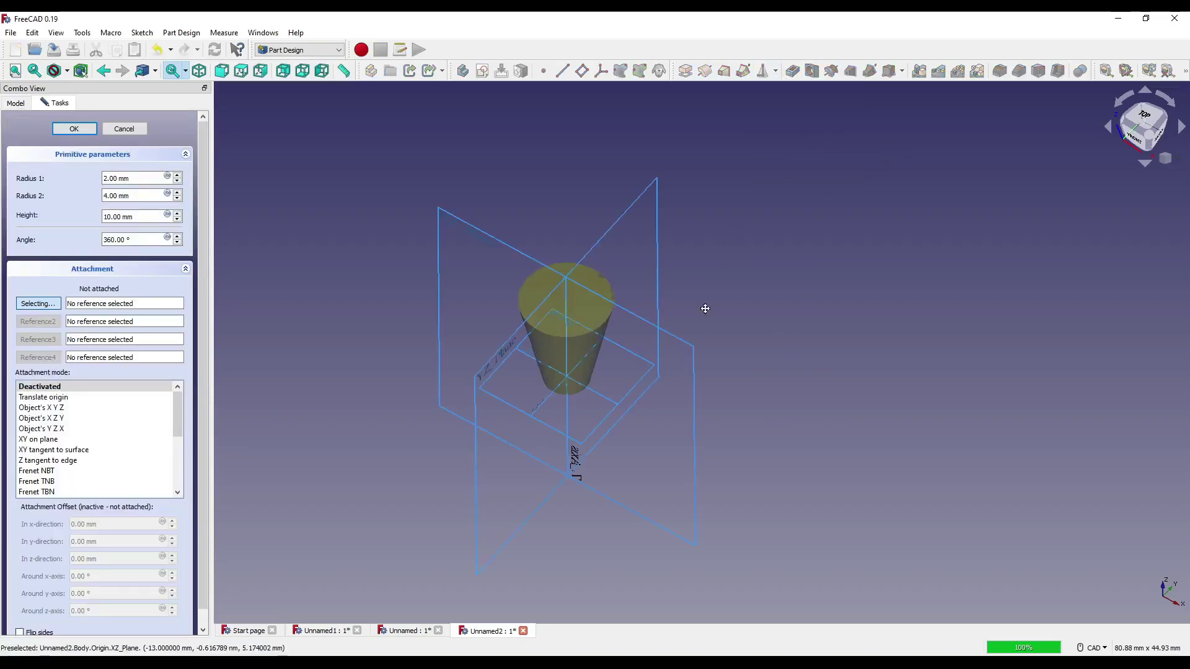
{"action": "left_click", "coordinate": [86, 129]}
{"action": "scroll", "coordinate": [718, 350], "scroll_direction": "up", "scroll_amount": 4}
{"action": "scroll", "coordinate": [833, 380], "scroll_direction": "down", "scroll_amount": 2}
{"action": "middle_click_drag", "start_coordinate": [799, 363], "coordinate": [750, 396]}
{"action": "middle_click_drag", "start_coordinate": [903, 418], "coordinate": [850, 394]}
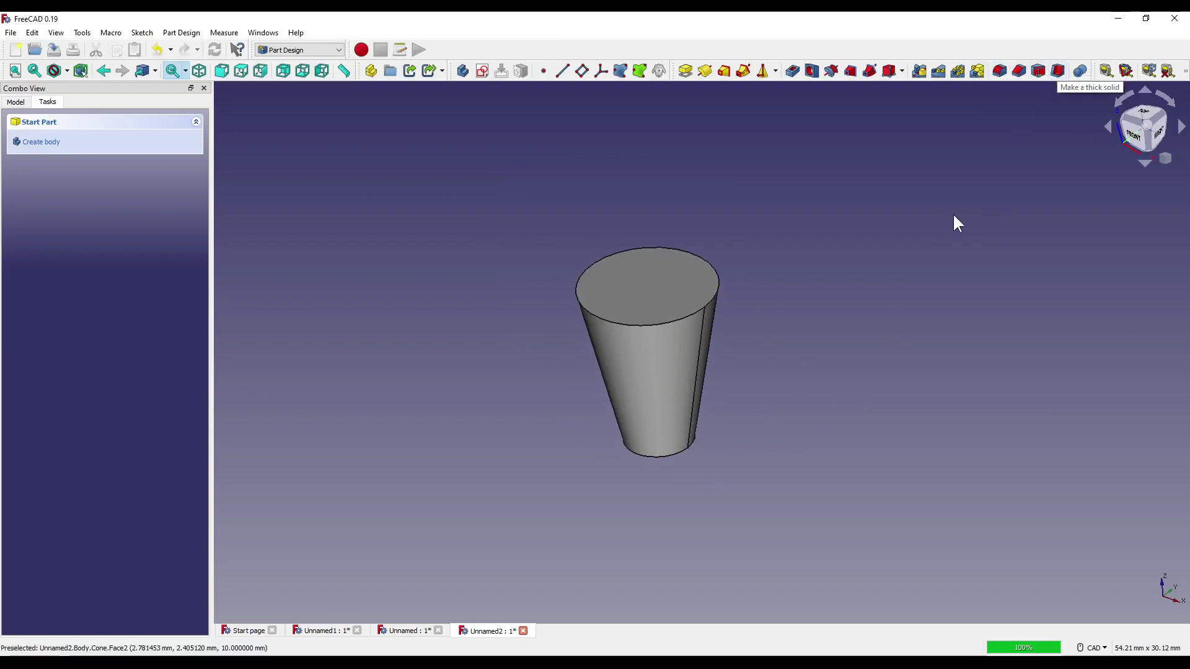
- Apply a 1 mm Part Design Thickness to the cone, leaving its wide top face open
{"action": "left_click", "coordinate": [1058, 72]}
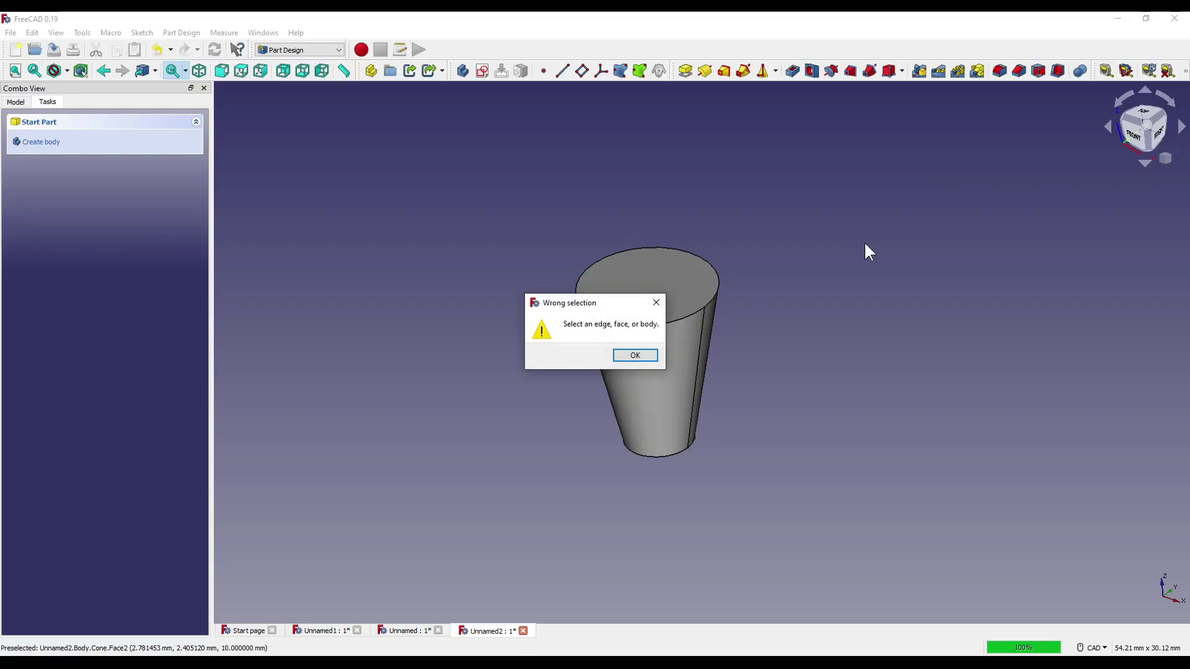
{"action": "left_click", "coordinate": [635, 356]}
{"action": "left_click", "coordinate": [636, 284]}
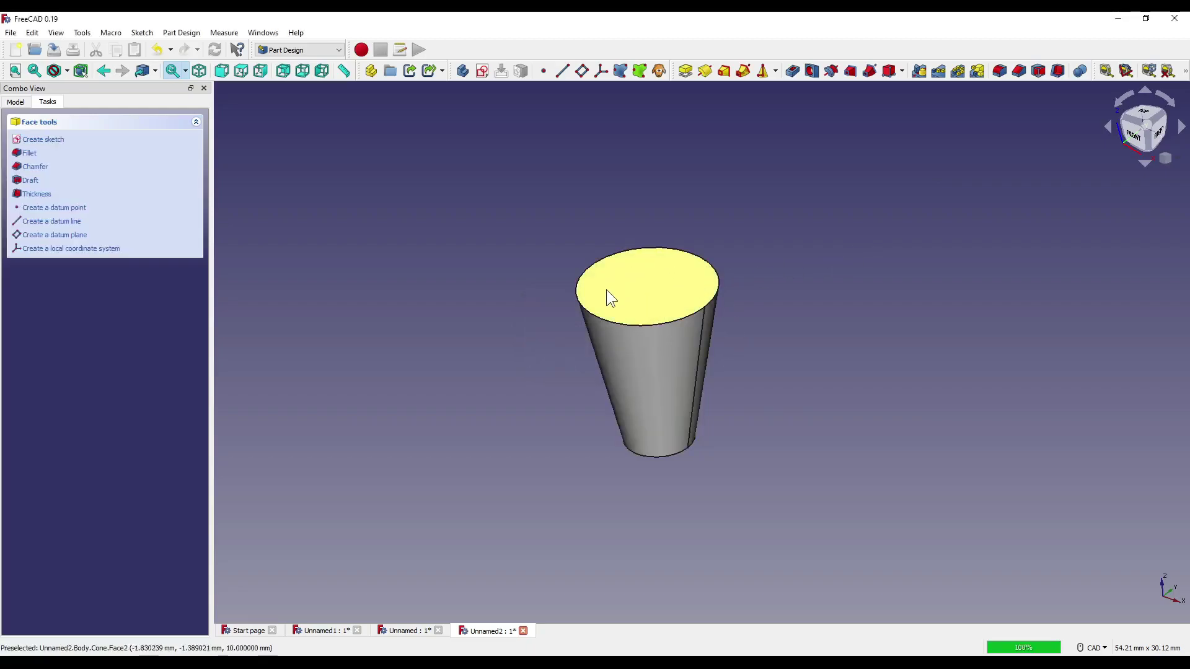
{"action": "left_click", "coordinate": [1059, 71]}
{"action": "middle_click_drag", "start_coordinate": [794, 252], "coordinate": [789, 355]}
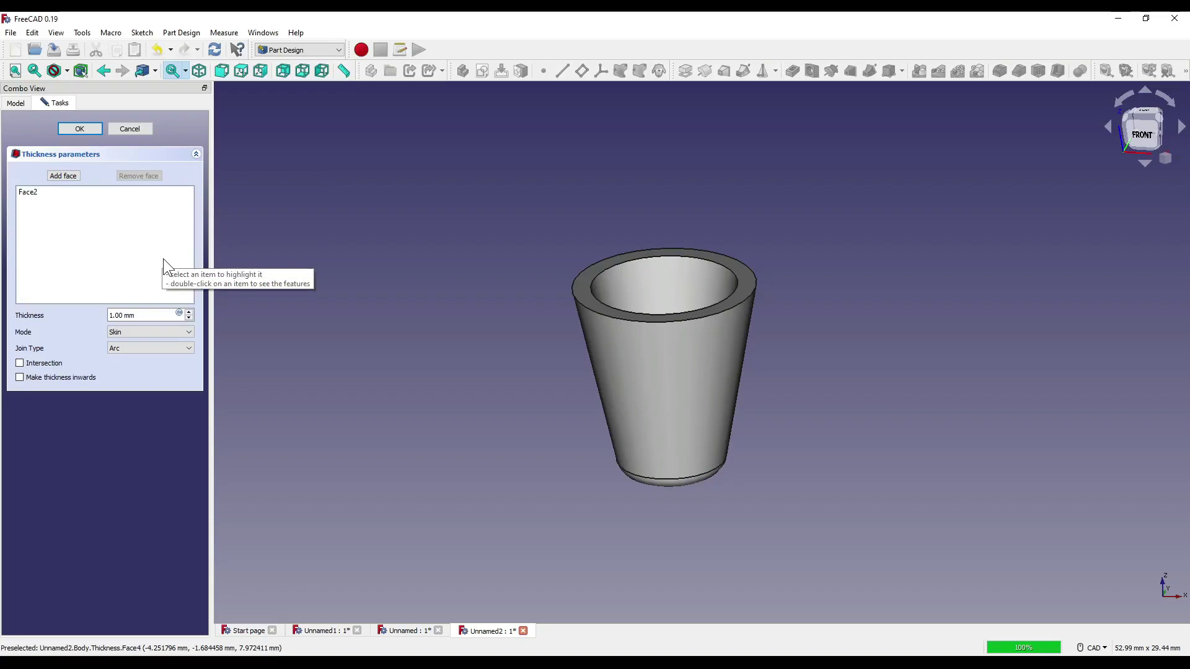
- Add the cone's small bottom face to the open faces of the thickness
{"action": "left_click", "coordinate": [67, 177]}
{"action": "middle_click_drag", "start_coordinate": [419, 348], "coordinate": [722, 398]}
{"action": "left_click", "coordinate": [708, 412]}
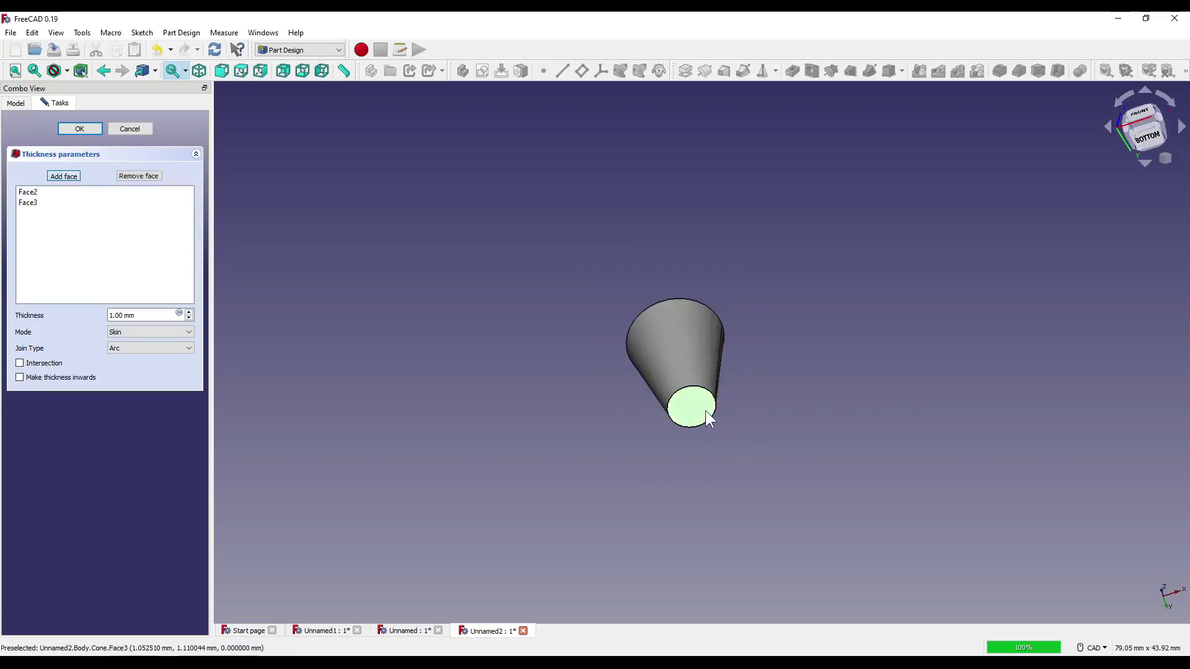
{"action": "left_click", "coordinate": [67, 178]}
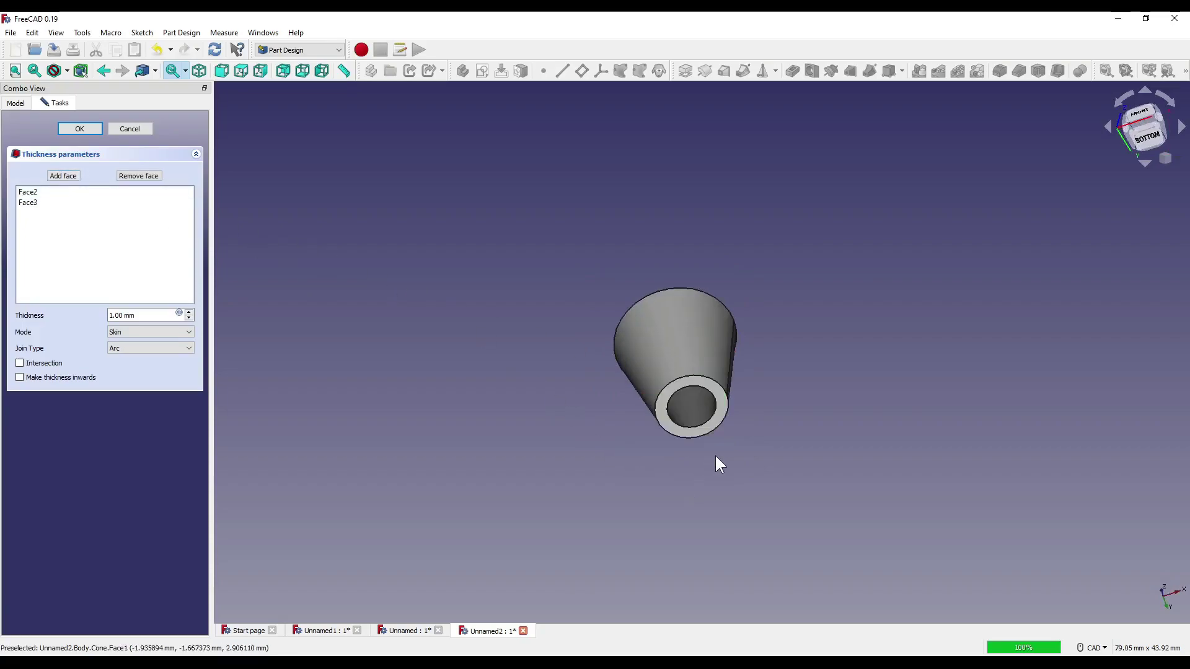
{"action": "scroll", "coordinate": [716, 456], "scroll_direction": "up", "scroll_amount": 4}
{"action": "middle_click_drag", "start_coordinate": [715, 456], "coordinate": [699, 388]}
{"action": "scroll", "coordinate": [700, 388], "scroll_direction": "down", "scroll_amount": 2}
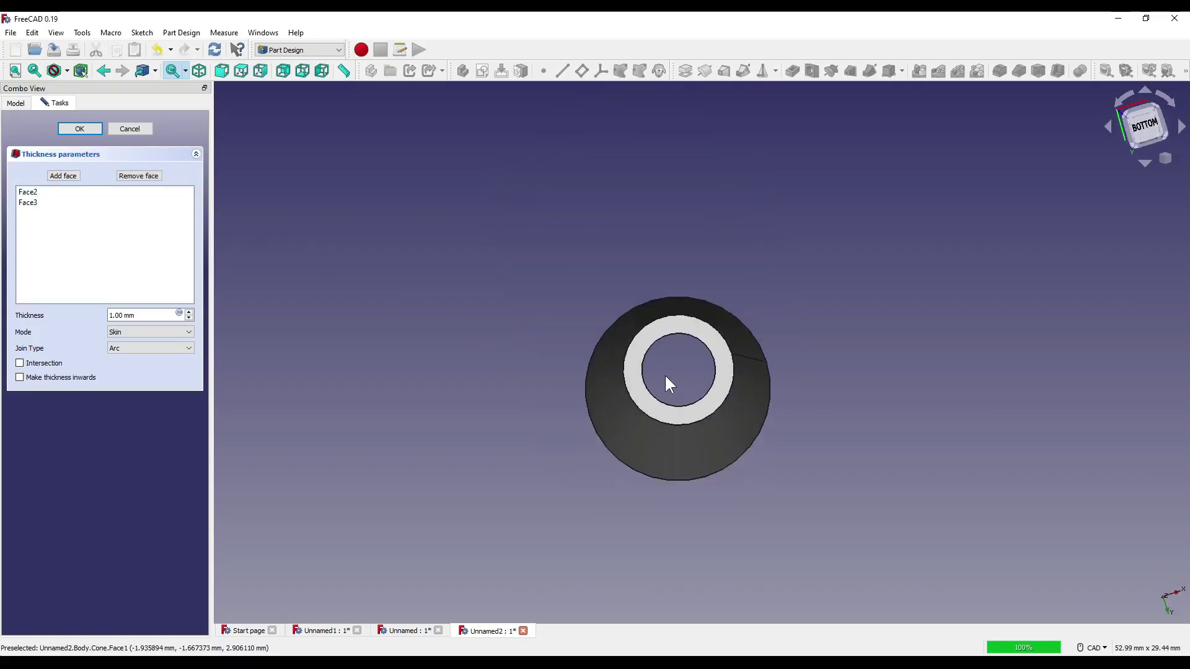
- Remove the cone's bottom face from the open faces of the thickness
{"action": "left_click", "coordinate": [138, 176]}
{"action": "left_click", "coordinate": [689, 371]}
{"action": "middle_click_drag", "start_coordinate": [689, 371], "coordinate": [815, 289]}
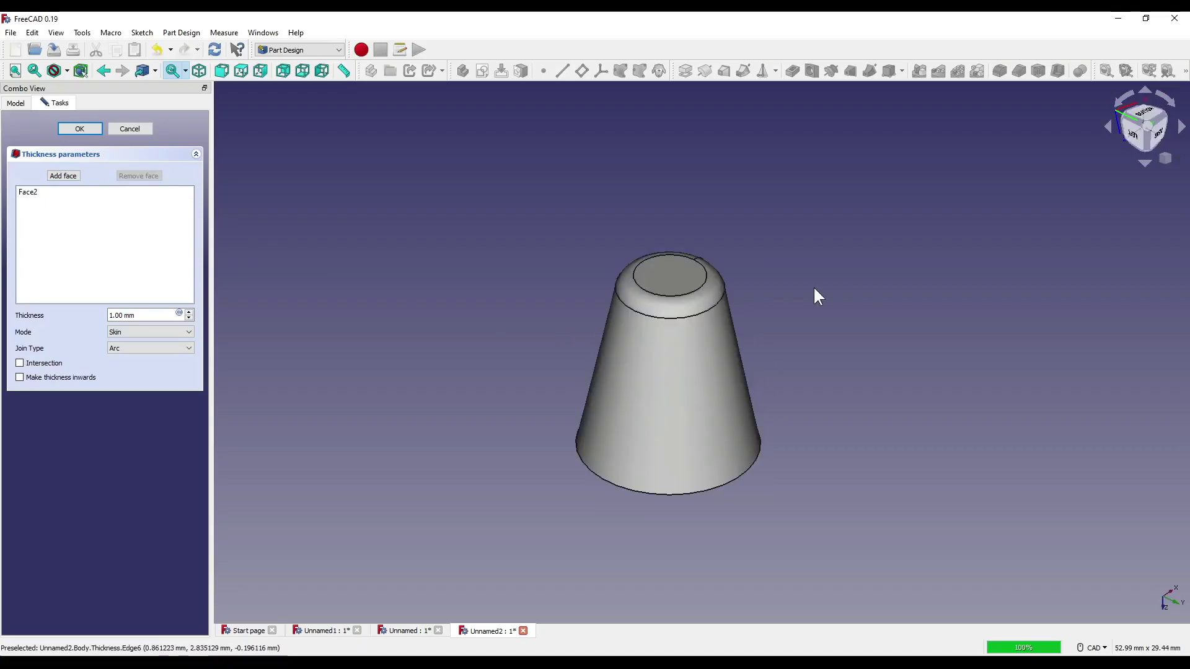
- Set the cone thickness's join type to Intersection and make its thickness inwards
{"action": "left_click", "coordinate": [157, 348]}
{"action": "left_click", "coordinate": [154, 364]}
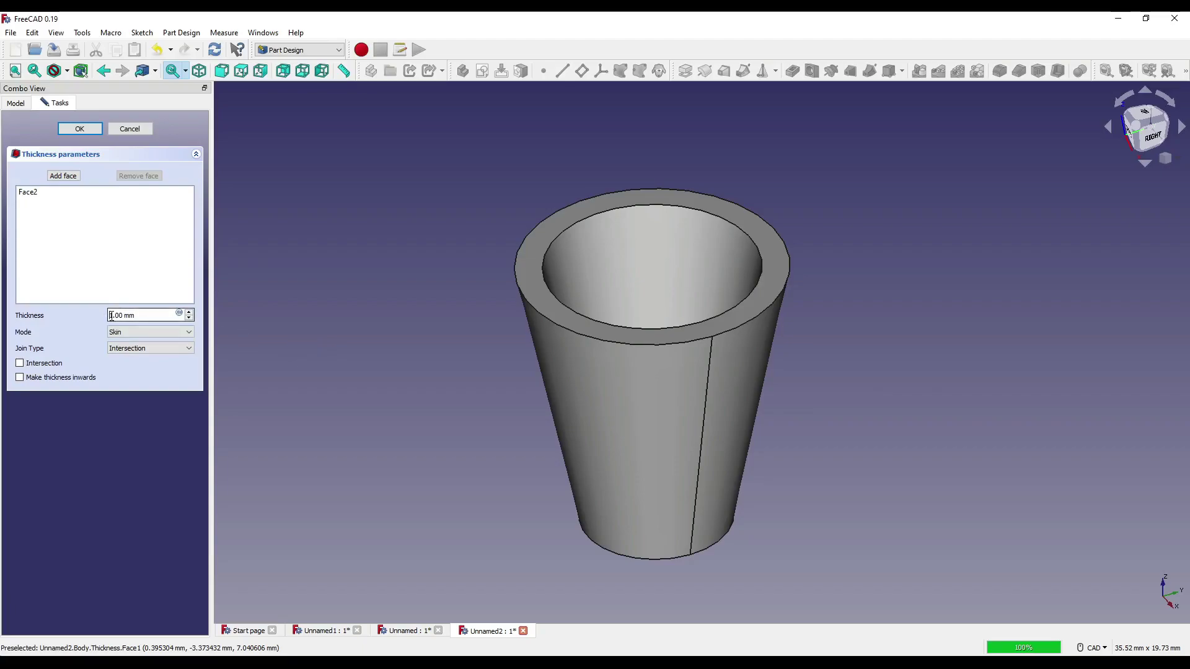
{"action": "left_click", "coordinate": [112, 316]}
{"action": "left_click", "coordinate": [19, 378]}
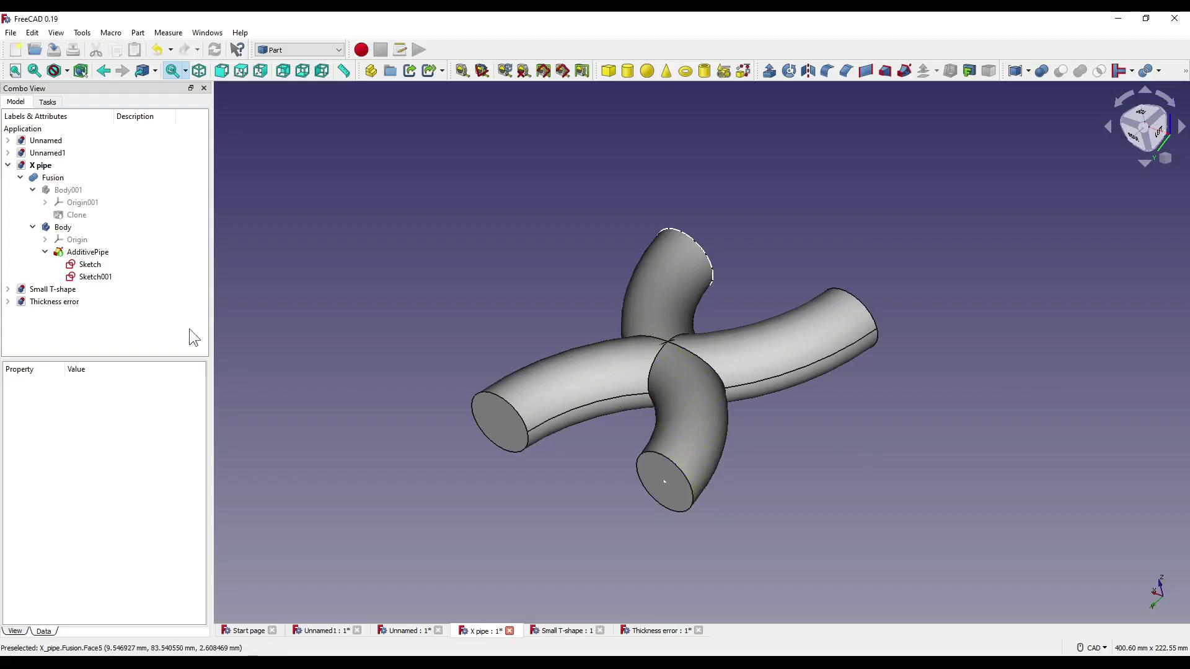
- Hide the Fusion in the X pipe document and examine the underlying swept pipe with its profile and path sketches
{"action": "left_click", "coordinate": [52, 178]}
{"action": "key", "text": "space"}
{"action": "mouse_move", "coordinate": [753, 388]}
{"action": "middle_mouse_down"}
{"action": "mouse_move", "coordinate": [719, 321]}
{"action": "mouse_move", "coordinate": [728, 380]}
{"action": "mouse_move", "coordinate": [737, 379]}
{"action": "middle_mouse_up"}
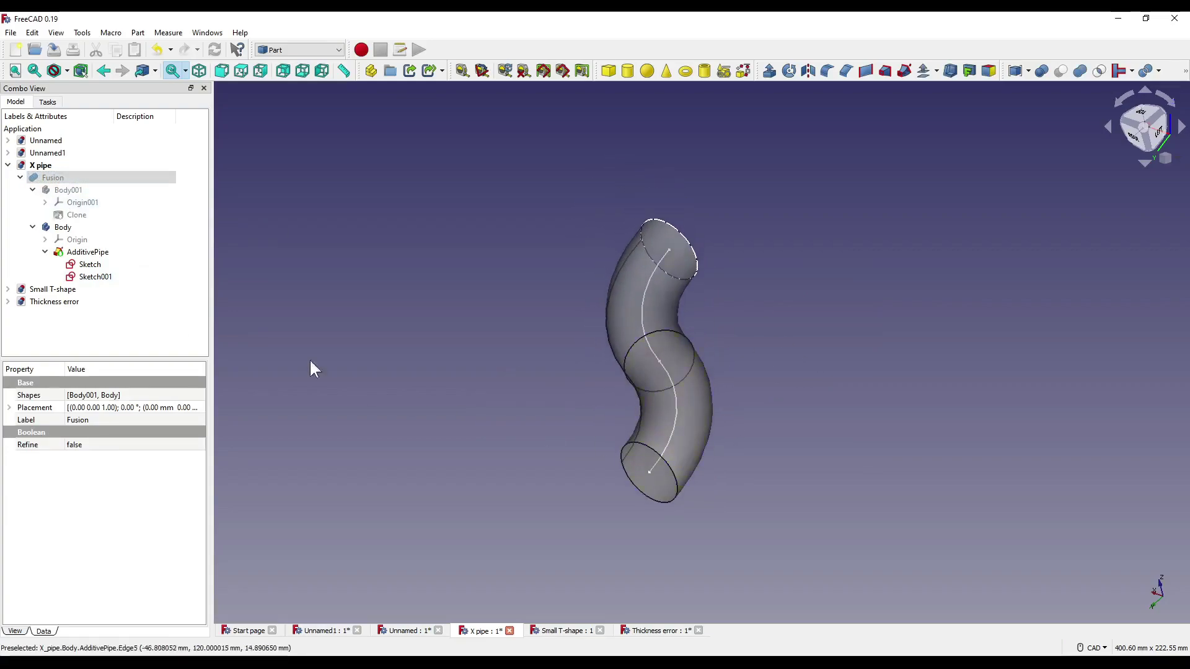
{"action": "left_click", "coordinate": [99, 265]}
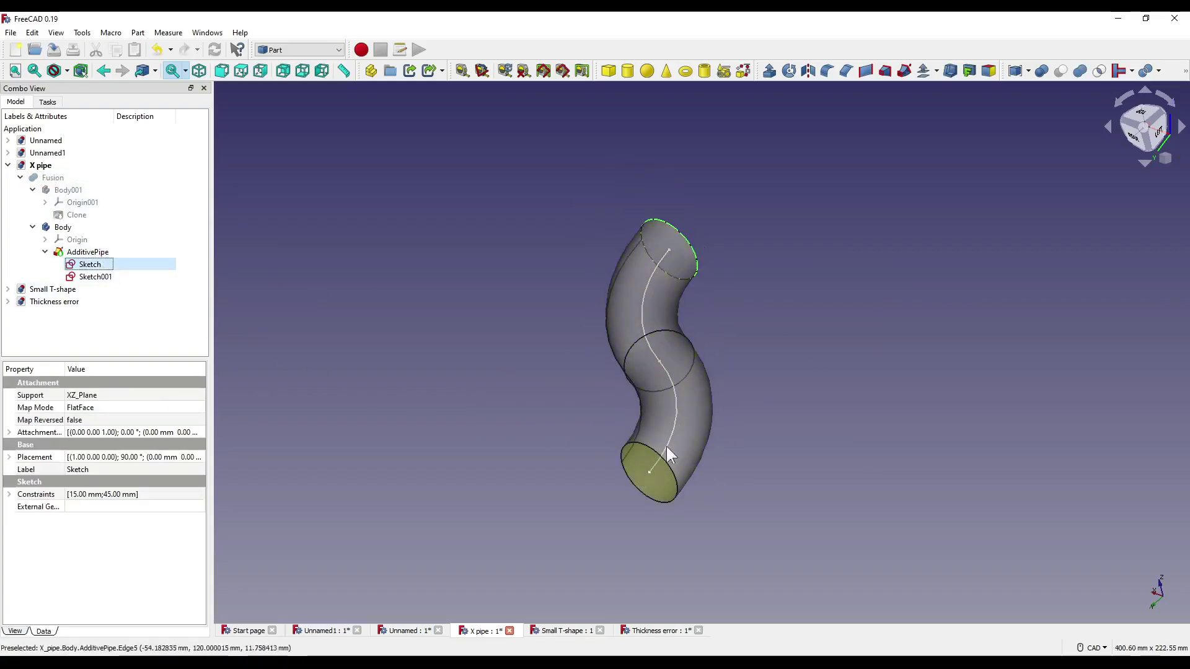
{"action": "left_click", "coordinate": [1139, 122]}
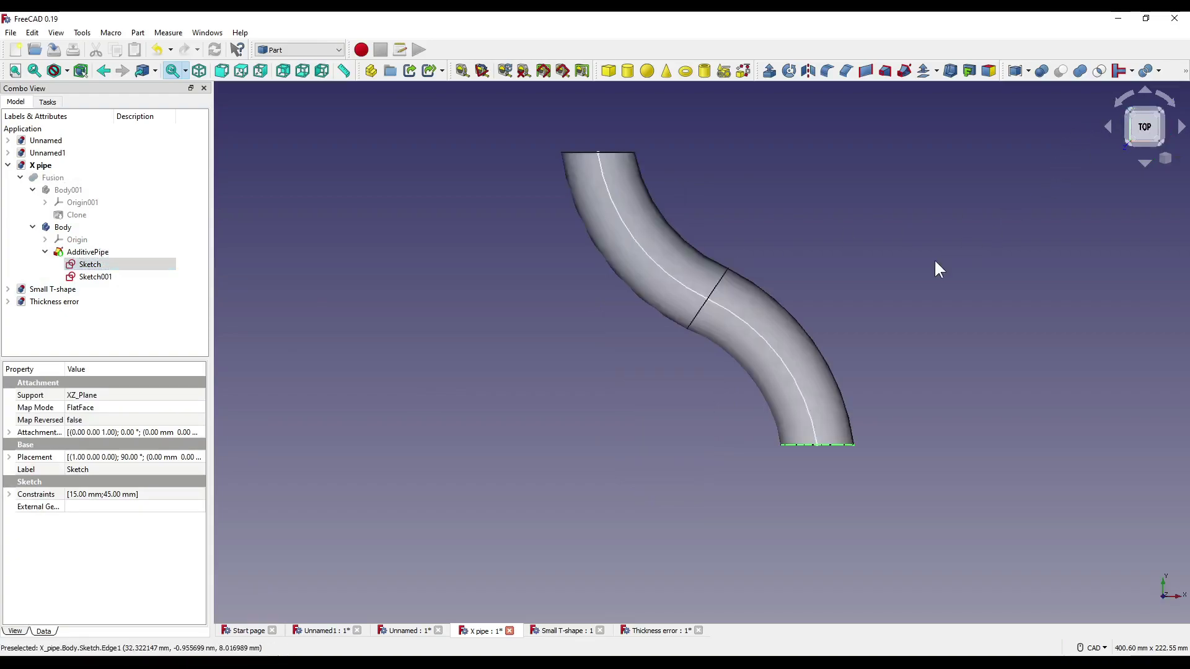
{"action": "middle_click_drag", "start_coordinate": [666, 508], "coordinate": [693, 347]}
{"action": "middle_click_drag", "start_coordinate": [759, 484], "coordinate": [770, 520]}
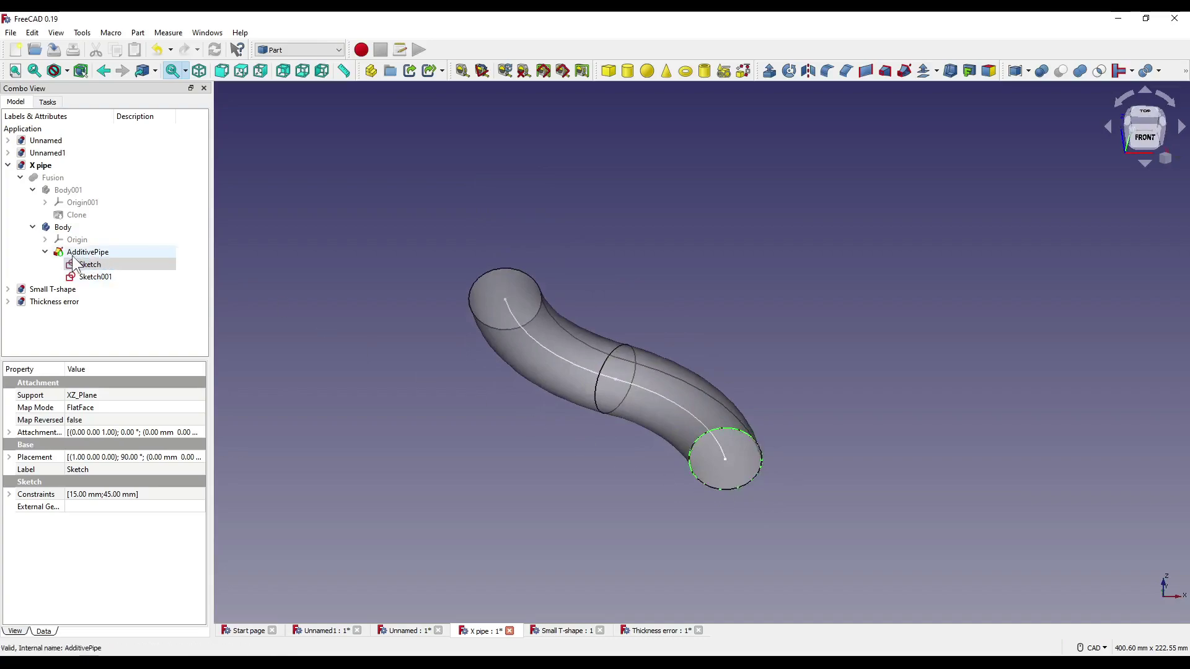
- Show Body001 and its Clone to examine how the two pipes cross
{"action": "left_click", "coordinate": [77, 214]}
{"action": "left_click", "coordinate": [76, 191]}
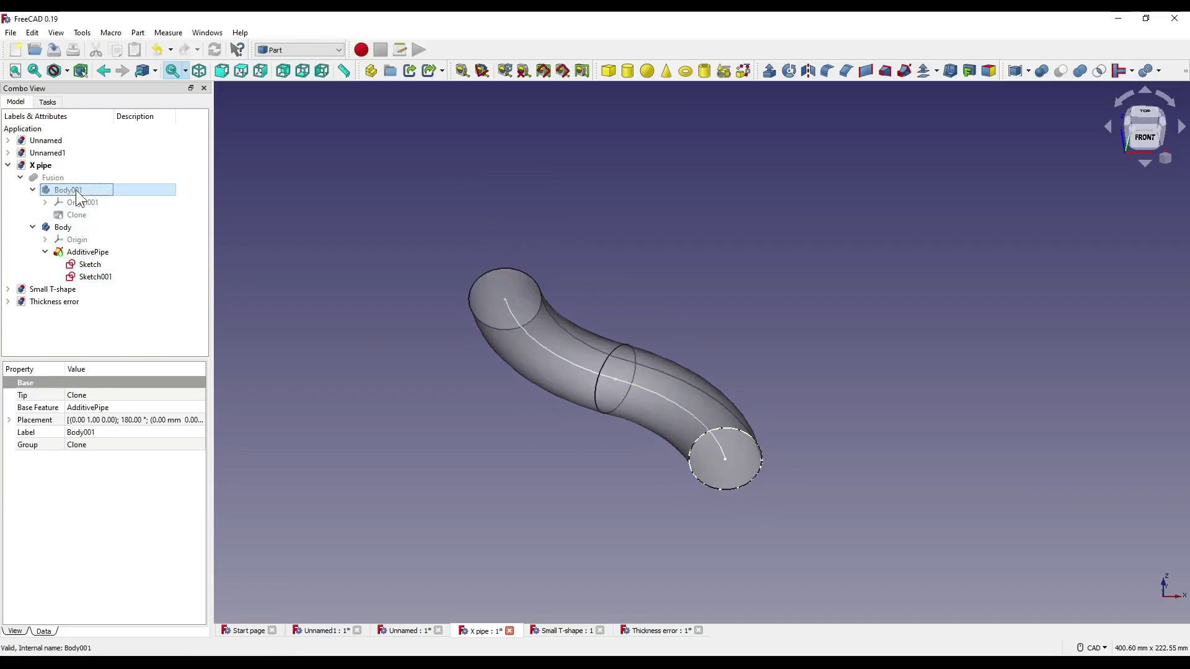
{"action": "key", "text": "space"}
{"action": "left_click", "coordinate": [77, 214]}
{"action": "key", "text": "space"}
{"action": "left_click", "coordinate": [784, 341]}
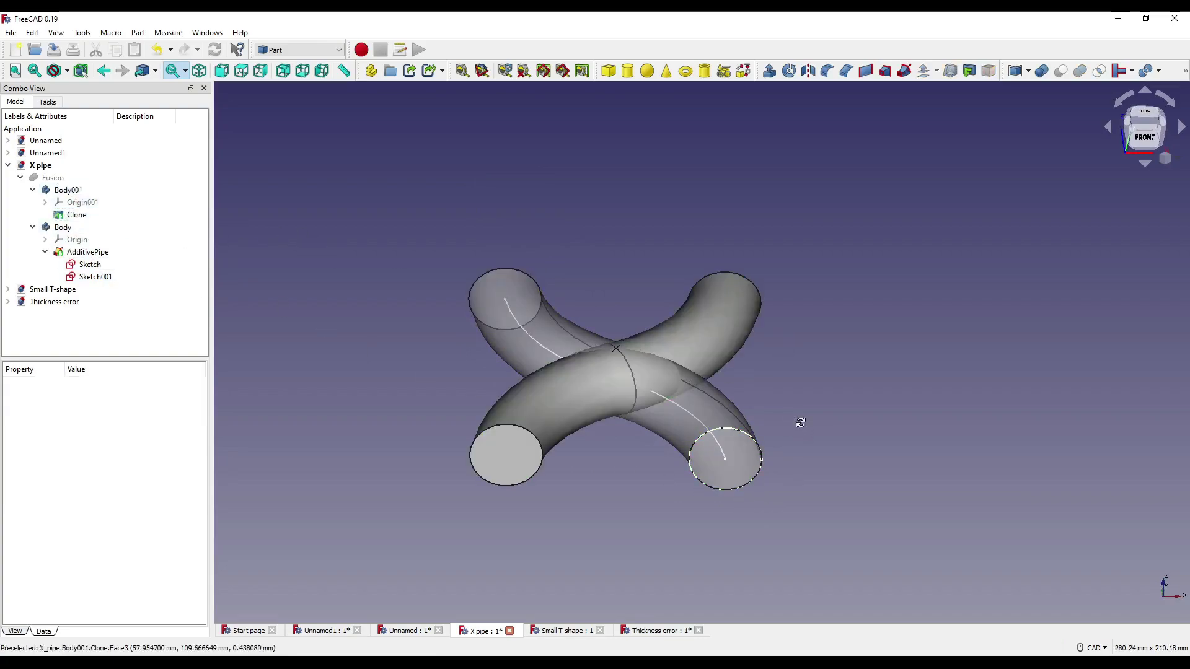
{"action": "mouse_move", "coordinate": [800, 420]}
{"action": "middle_mouse_down"}
{"action": "mouse_move", "coordinate": [765, 442]}
{"action": "mouse_move", "coordinate": [758, 416]}
{"action": "middle_mouse_up"}
- Show the Fusion again, hide the source bodies Body001 and Body, and collapse the Fusion's tree branch
{"action": "left_click", "coordinate": [59, 178]}
{"action": "key", "text": "space"}
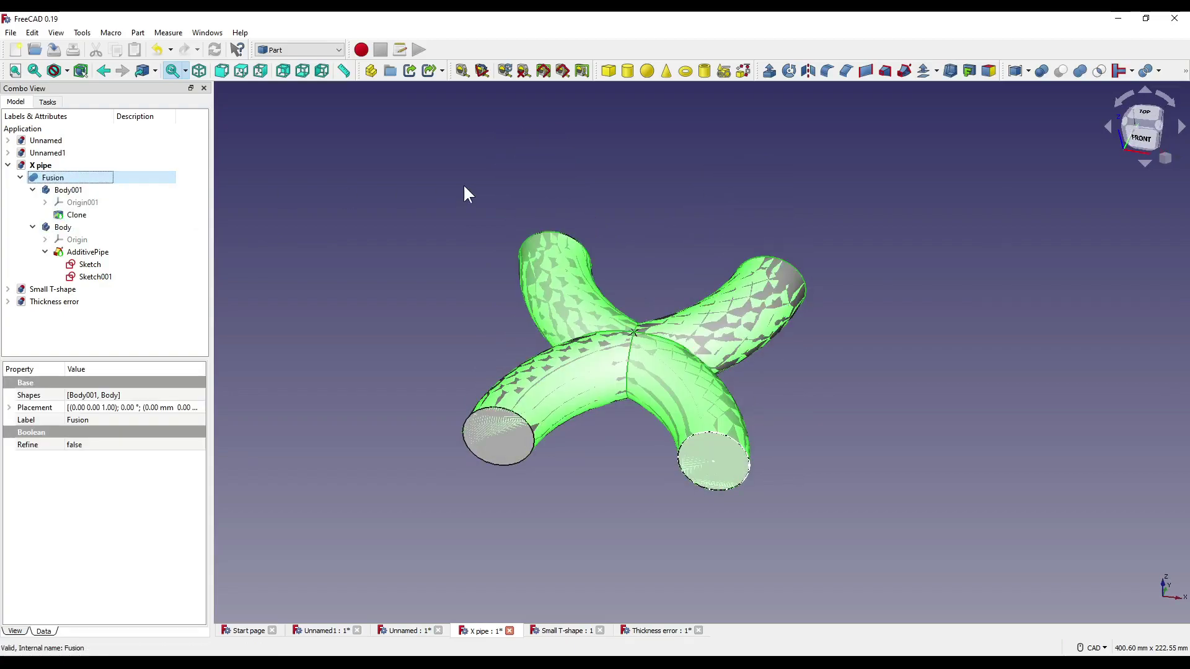
{"action": "left_click", "coordinate": [821, 164]}
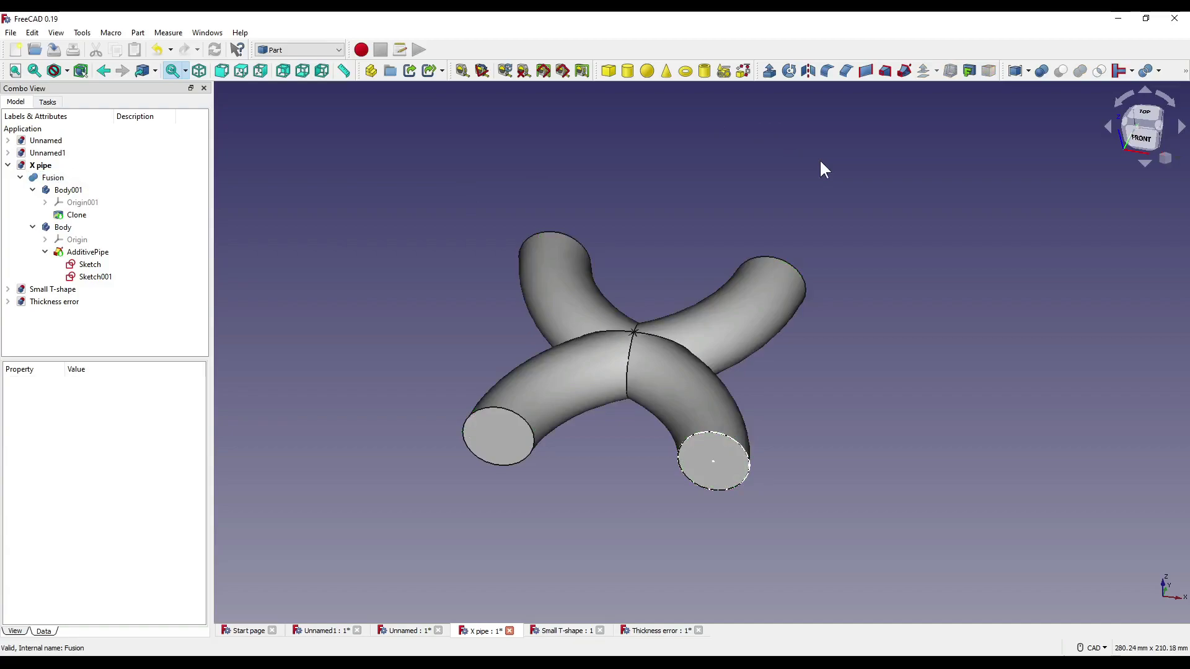
{"action": "left_click", "coordinate": [68, 189]}
{"action": "key", "text": "space"}
{"action": "left_click", "coordinate": [63, 227]}
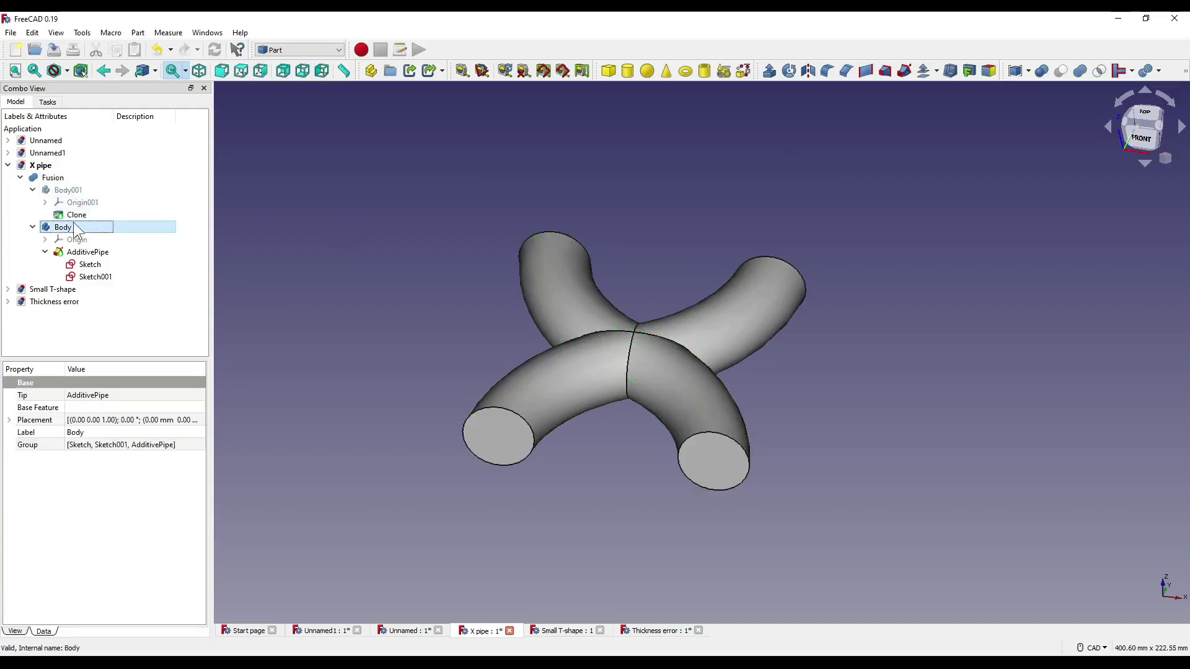
{"action": "key", "text": "space"}
{"action": "left_click", "coordinate": [20, 177]}
{"action": "left_click", "coordinate": [56, 178]}
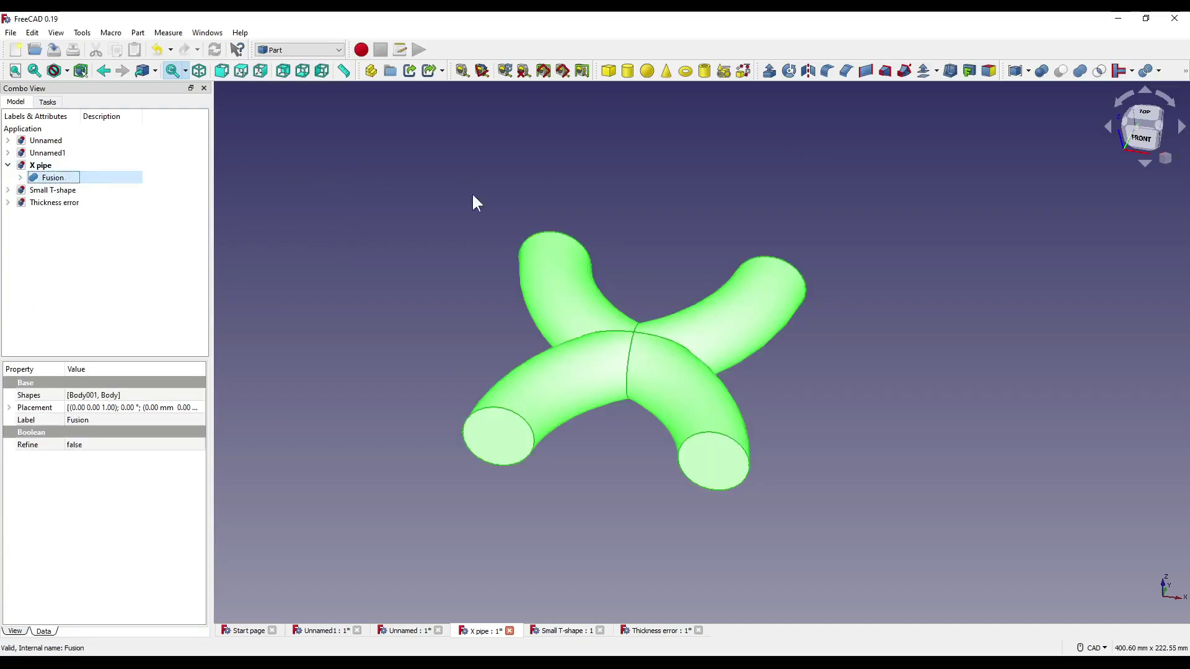
- Apply a 1 mm Part Thickness to the fused X pipe with one front end face open
{"action": "middle_click_drag", "start_coordinate": [881, 285], "coordinate": [868, 334]}
{"action": "left_click", "coordinate": [728, 489]}
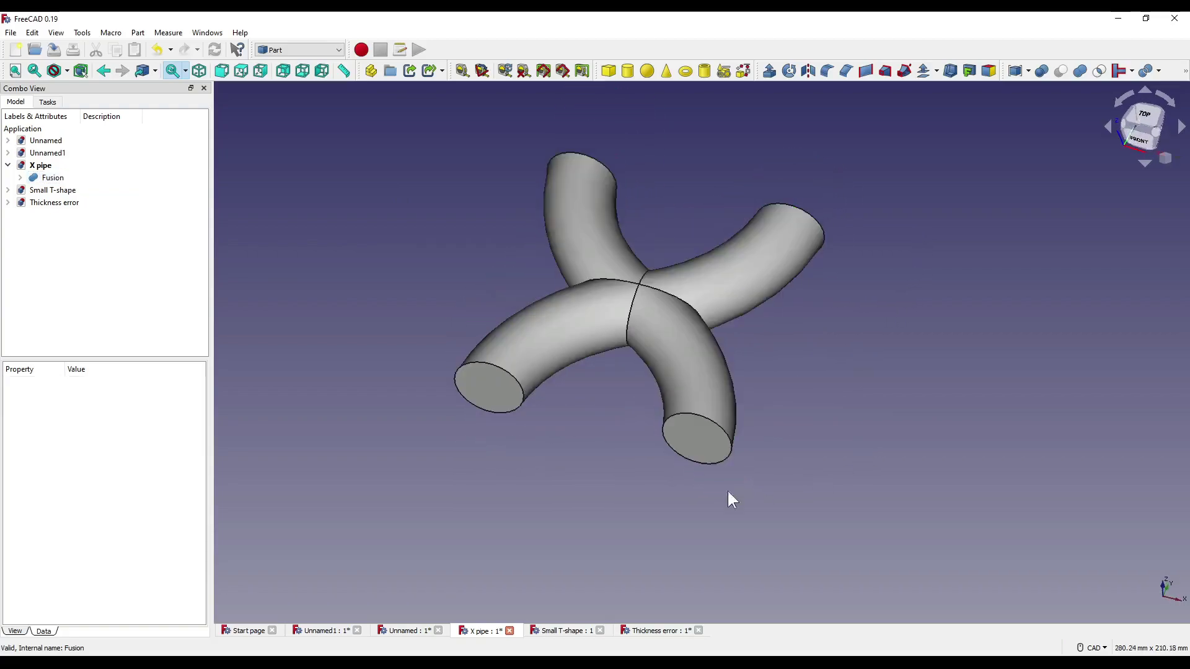
{"action": "middle_click_drag", "start_coordinate": [728, 489], "coordinate": [637, 449]}
{"action": "left_click", "coordinate": [695, 495]}
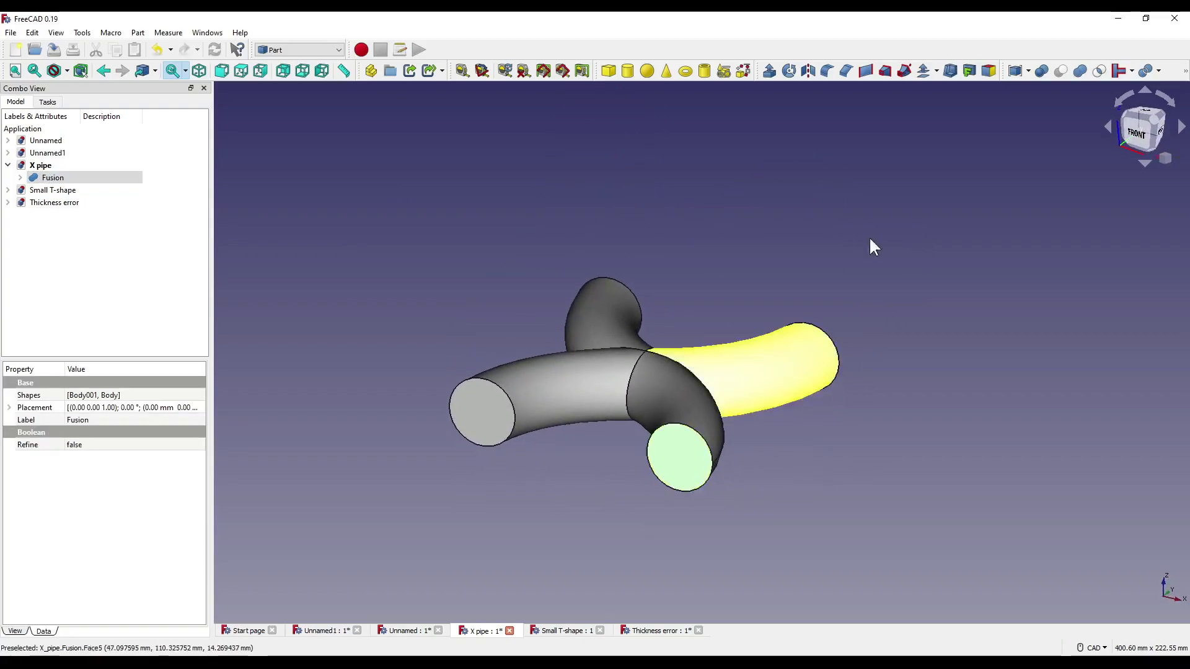
{"action": "left_click", "coordinate": [952, 75]}
{"action": "scroll", "coordinate": [687, 448], "scroll_direction": "up", "scroll_amount": 6}
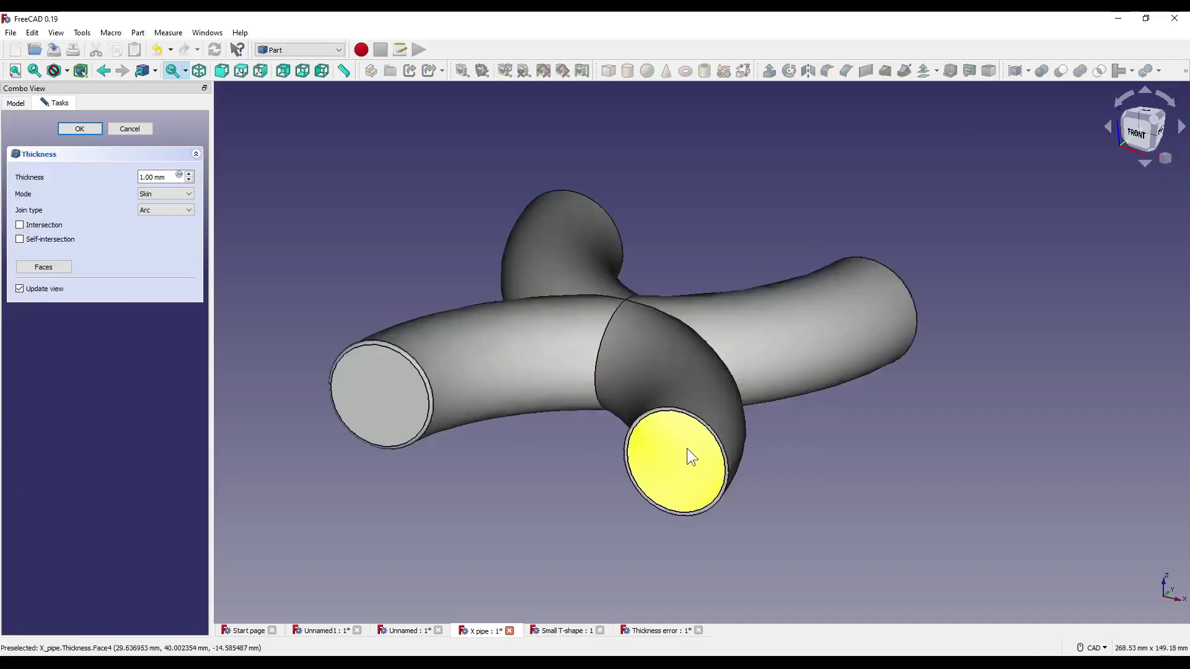
{"action": "scroll", "coordinate": [682, 445], "scroll_direction": "down", "scroll_amount": 3}
{"action": "middle_click_drag", "start_coordinate": [682, 445], "coordinate": [720, 452]}
{"action": "scroll", "coordinate": [703, 424], "scroll_direction": "down", "scroll_amount": 4}
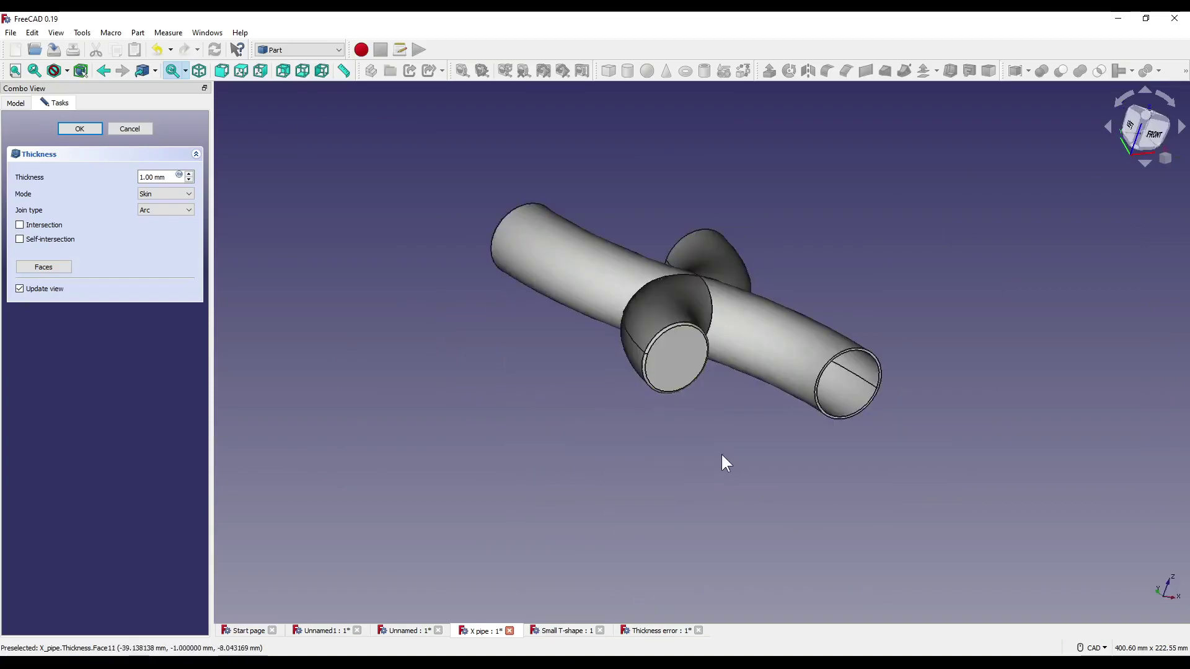
- Redefine the open faces of the X pipe's Thickness, selecting the end faces of all four pipe arms
{"action": "middle_click_drag", "start_coordinate": [672, 351], "coordinate": [426, 292]}
{"action": "left_click", "coordinate": [66, 268]}
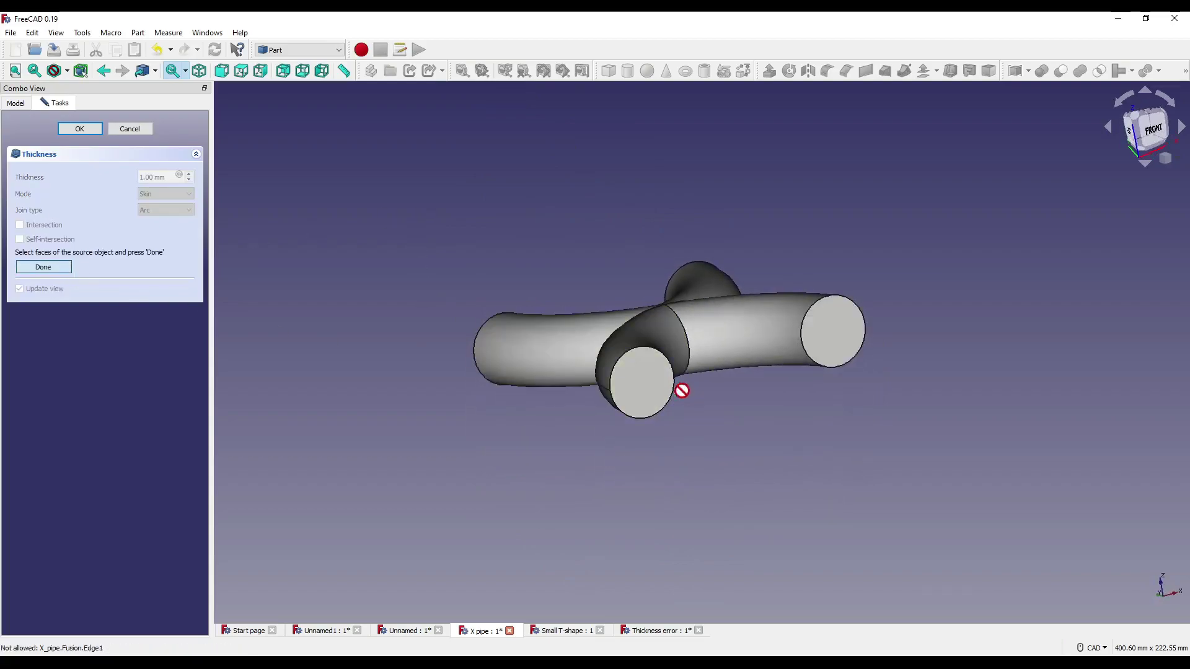
{"action": "left_click", "coordinate": [635, 389]}
{"action": "left_click", "coordinate": [828, 328], "text": "ctrl"}
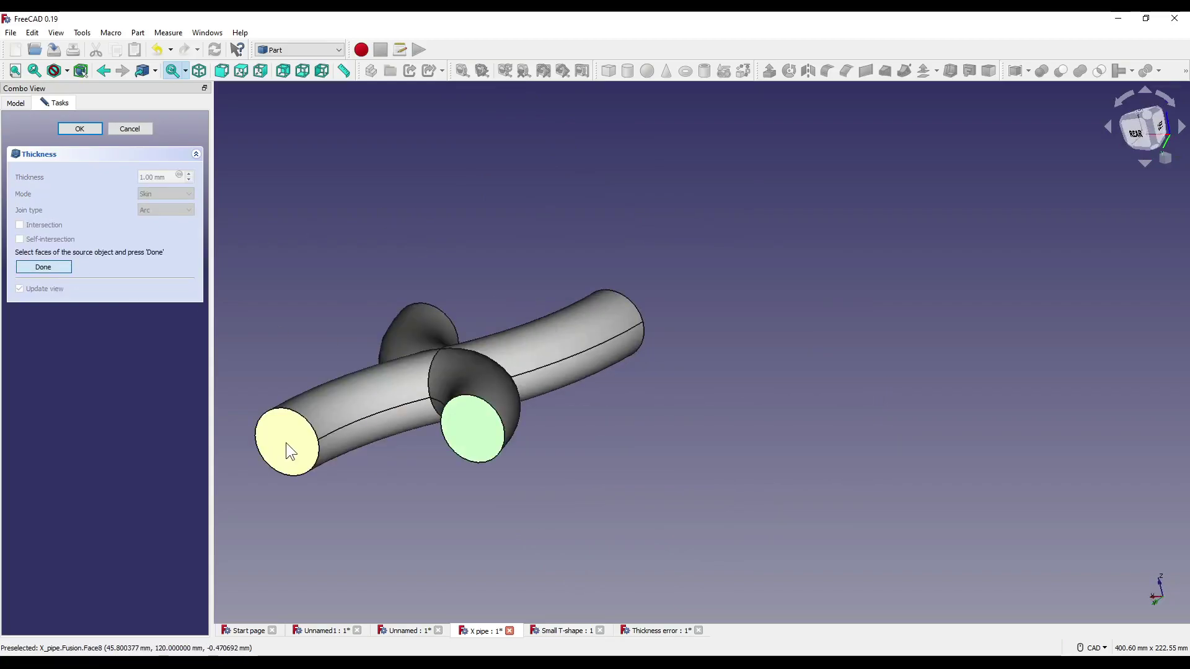
{"action": "left_click", "coordinate": [286, 442], "text": "ctrl"}
{"action": "middle_click_drag", "start_coordinate": [403, 473], "coordinate": [764, 400]}
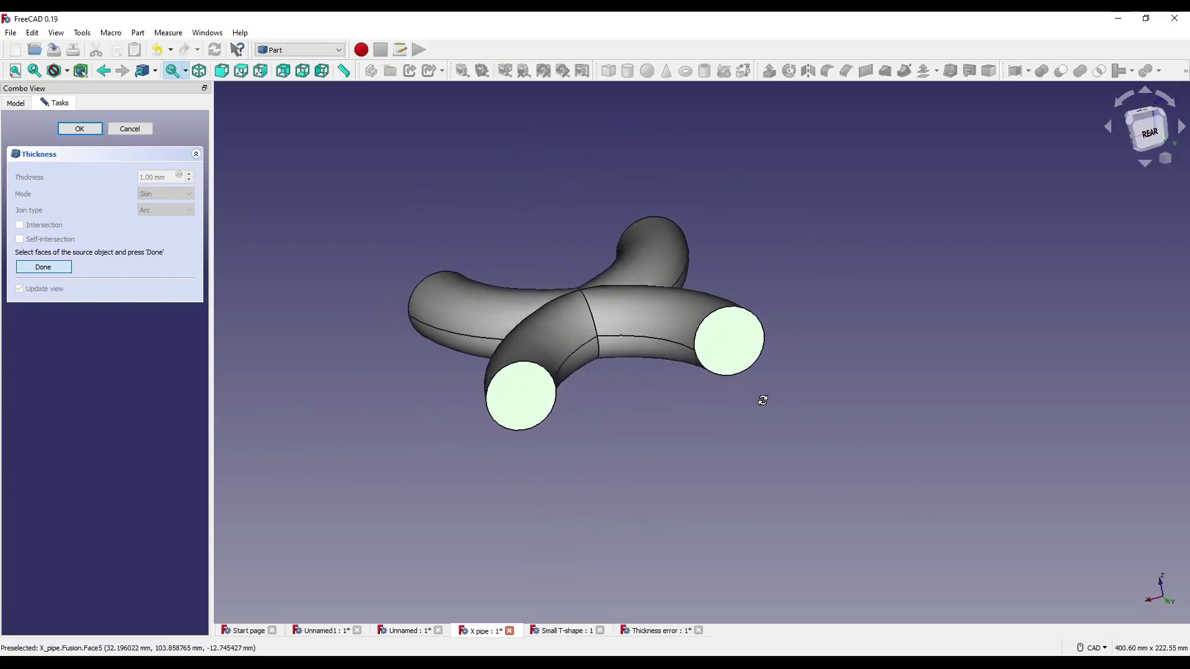
{"action": "left_click", "coordinate": [49, 272]}
- Set the X pipe's thickness to -1 mm and examine the inner junction through an open end
{"action": "middle_click_drag", "start_coordinate": [688, 473], "coordinate": [731, 441]}
{"action": "scroll", "coordinate": [799, 374], "scroll_direction": "up", "scroll_amount": 3}
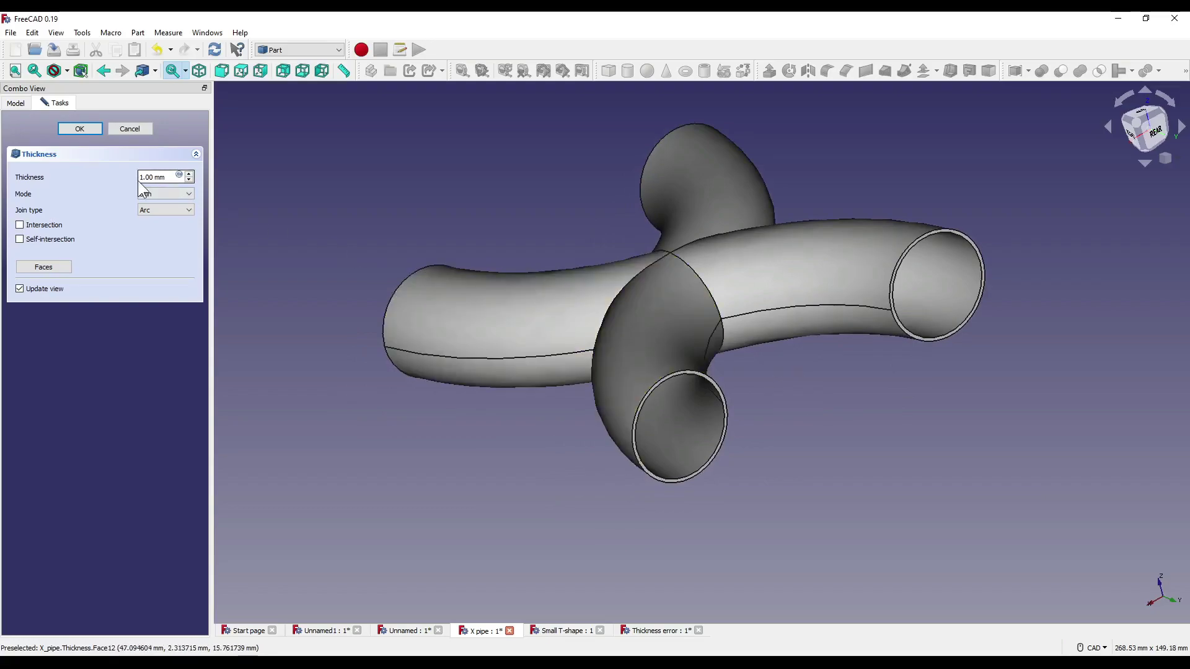
{"action": "type", "text": "-"}
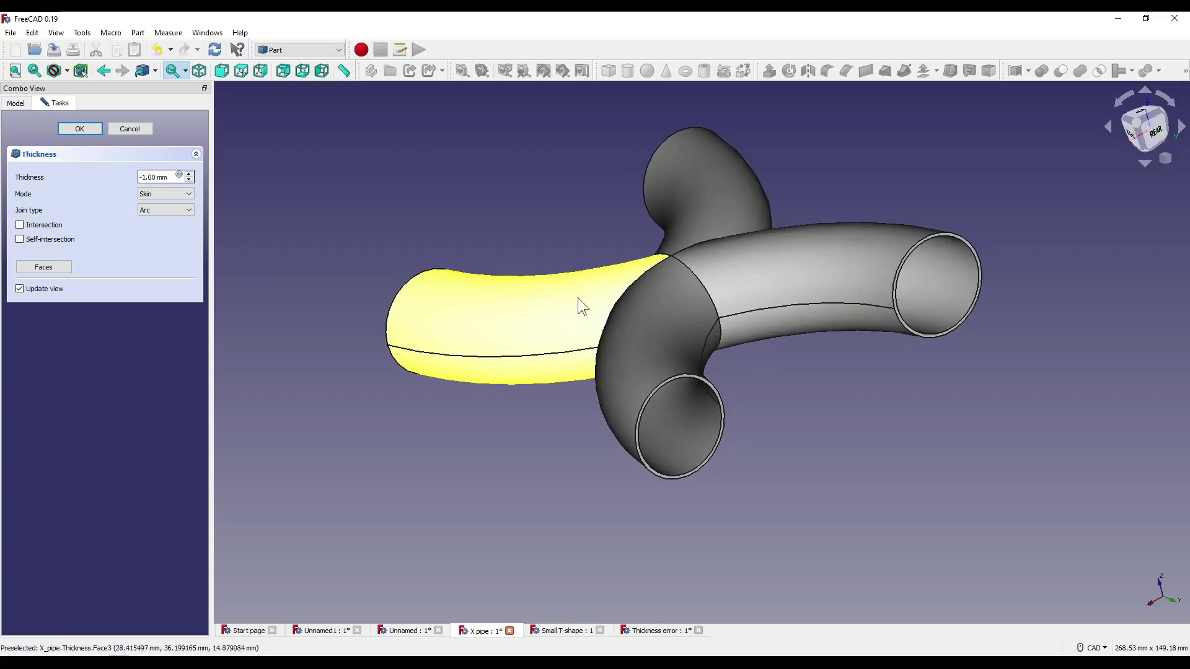
{"action": "middle_click_drag", "start_coordinate": [700, 486], "coordinate": [693, 462]}
{"action": "scroll", "coordinate": [718, 346], "scroll_direction": "up", "scroll_amount": 5}
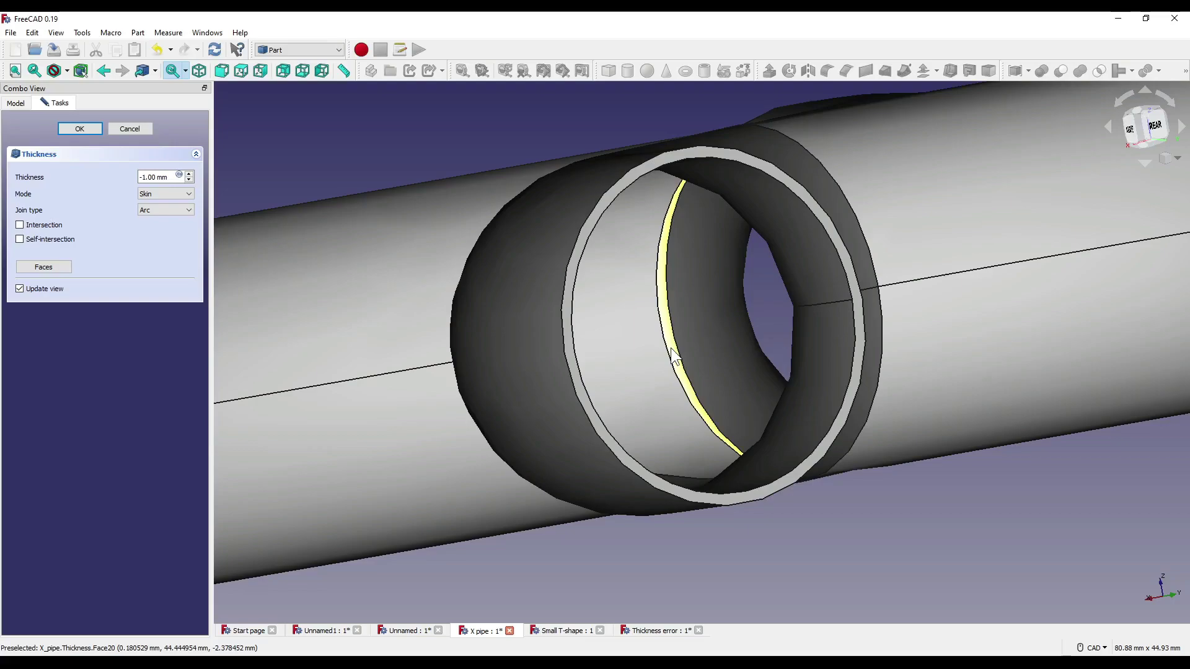
{"action": "scroll", "coordinate": [671, 349], "scroll_direction": "down", "scroll_amount": 8}
{"action": "middle_click_drag", "start_coordinate": [739, 345], "coordinate": [680, 506]}
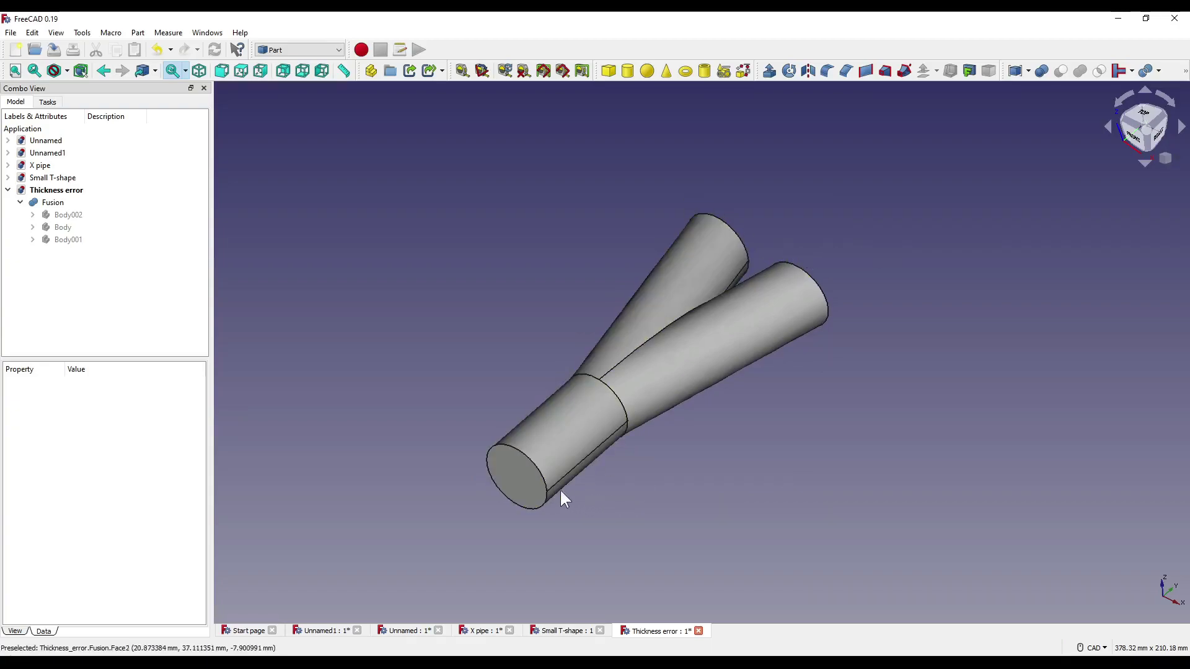
- Try to apply a Part Thickness to the Y-shaped Fusion in the Thickness error document with its end faces open
{"action": "left_click", "coordinate": [538, 485]}
{"action": "middle_click_drag", "start_coordinate": [789, 438], "coordinate": [639, 463]}
{"action": "key", "text": "v"}
{"action": "key", "text": "f"}
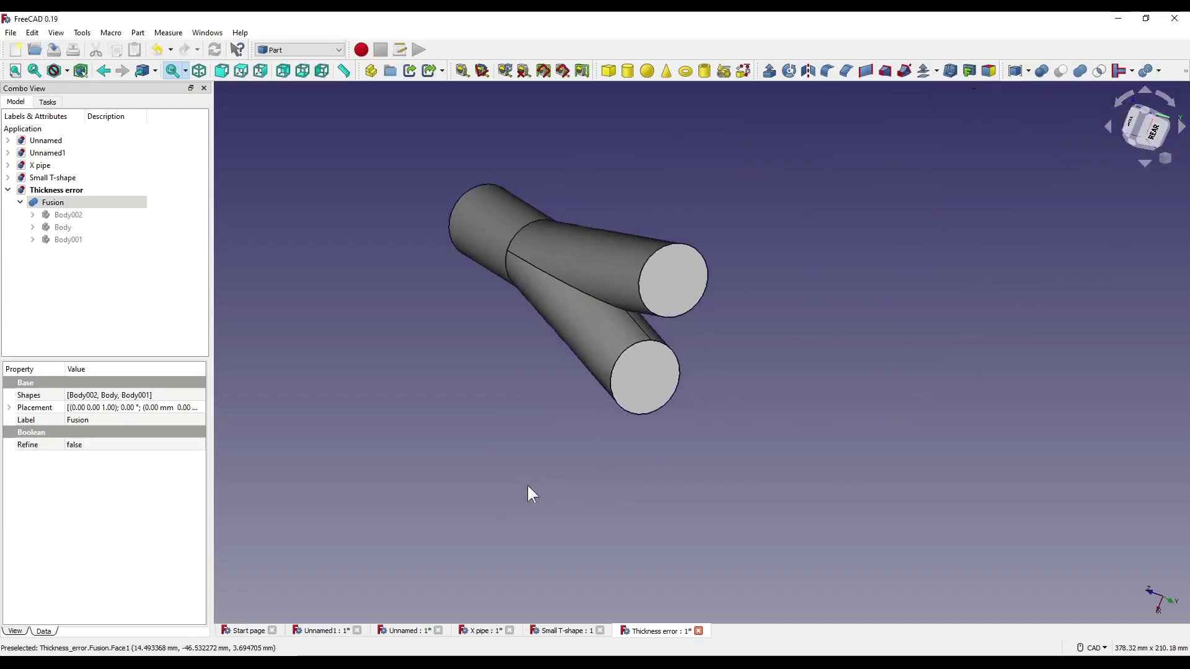
{"action": "left_click", "coordinate": [649, 391], "text": "ctrl"}
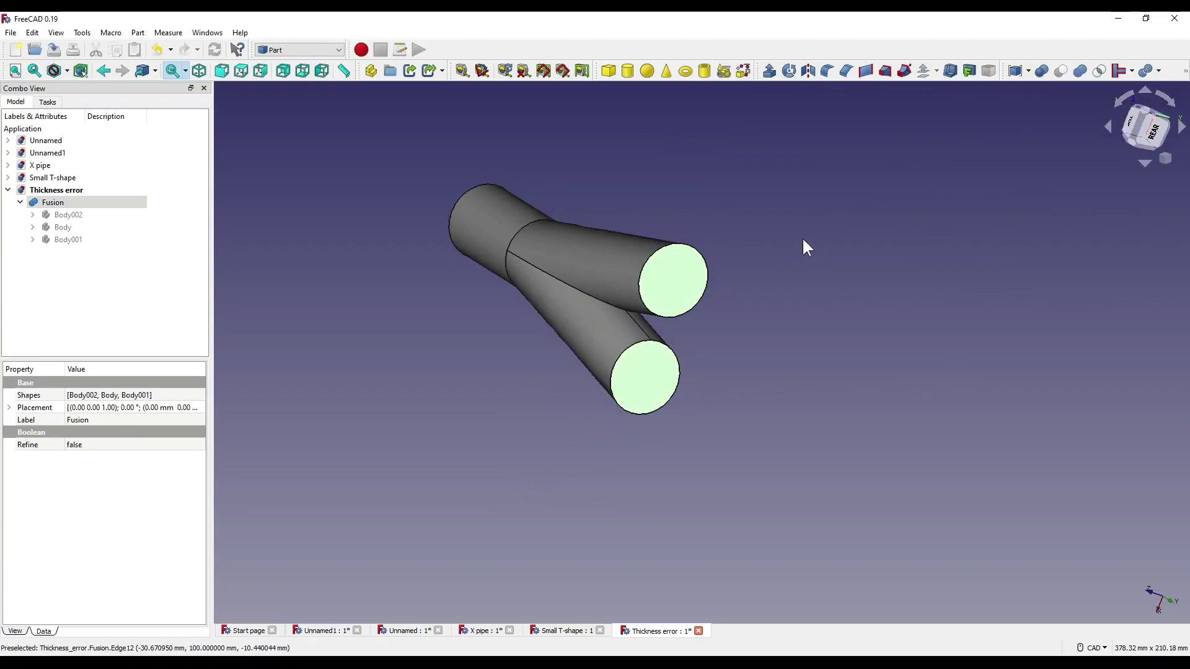
{"action": "left_click", "coordinate": [952, 71]}
{"action": "middle_click_drag", "start_coordinate": [593, 382], "coordinate": [935, 427]}
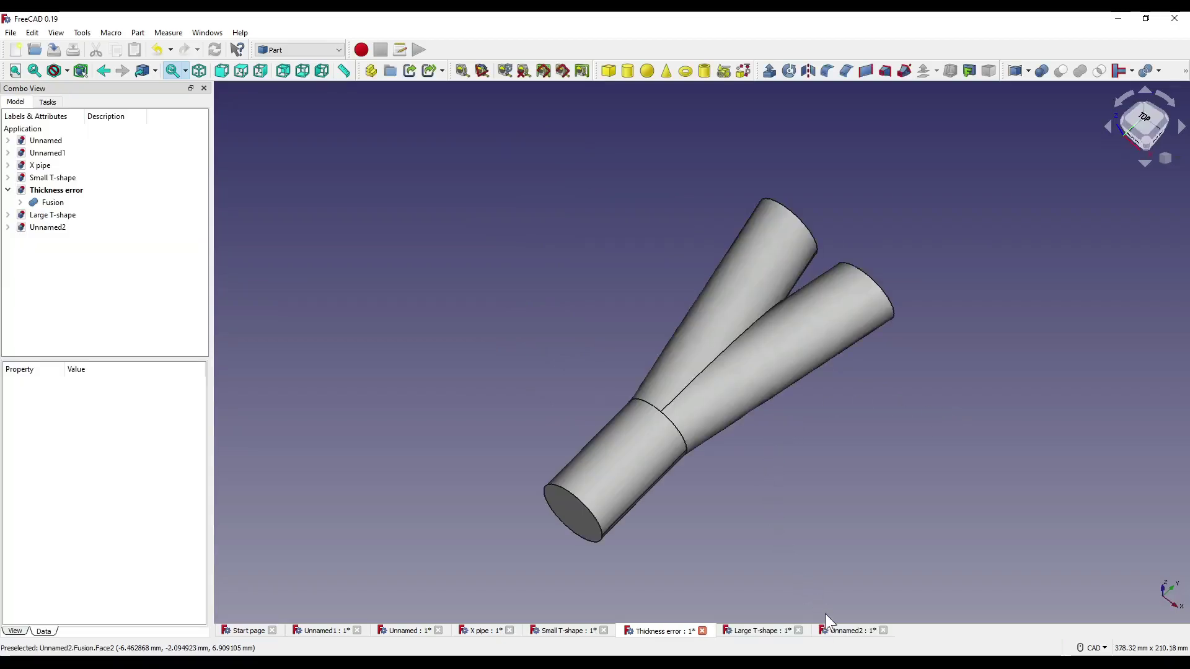
- Switch to the Unnamed2 document and apply a 1 mm Part Thickness to its Y-shaped Fusion with the pipe end faces open
{"action": "left_click", "coordinate": [838, 631]}
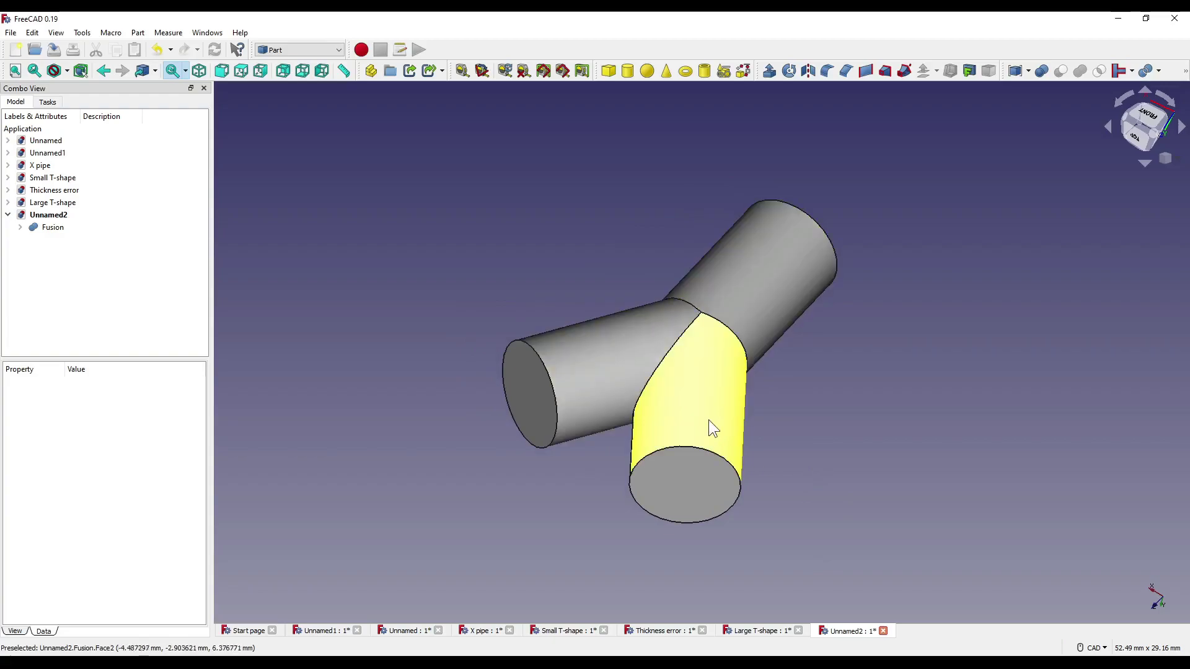
{"action": "middle_click_drag", "start_coordinate": [708, 419], "coordinate": [757, 462]}
{"action": "scroll", "coordinate": [758, 462], "scroll_direction": "down", "scroll_amount": 2}
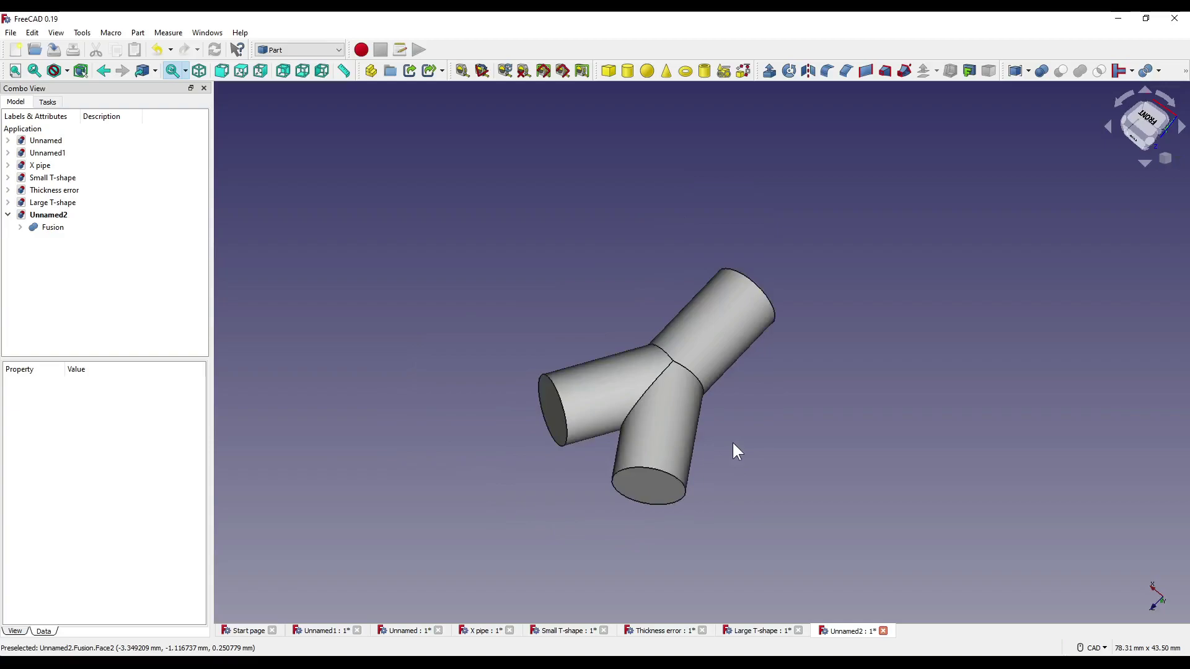
{"action": "middle_click_drag", "start_coordinate": [734, 449], "coordinate": [752, 415]}
{"action": "left_click", "coordinate": [656, 446]}
{"action": "middle_click_drag", "start_coordinate": [576, 385], "coordinate": [972, 440]}
{"action": "left_click", "coordinate": [950, 70]}
{"action": "scroll", "coordinate": [883, 235], "scroll_direction": "up", "scroll_amount": 3}
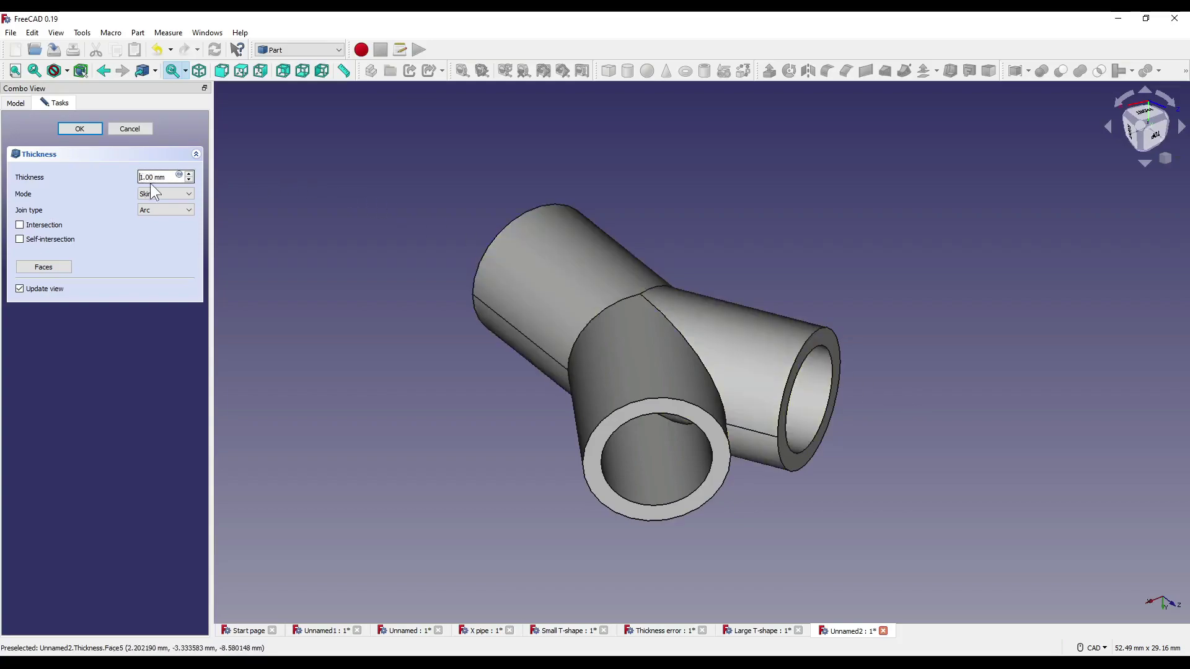
- Set the Y pipe's thickness to -1 mm and accept the Thickness
{"action": "type", "text": "-"}
{"action": "middle_click_drag", "start_coordinate": [781, 537], "coordinate": [781, 489]}
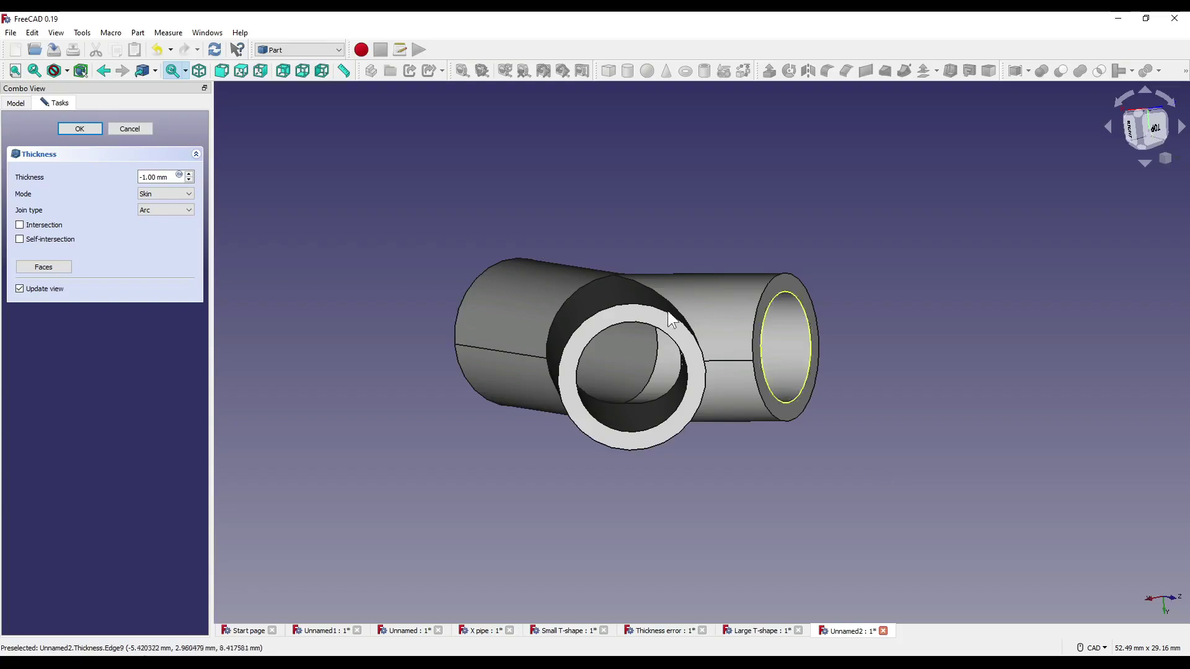
{"action": "left_click", "coordinate": [71, 130]}
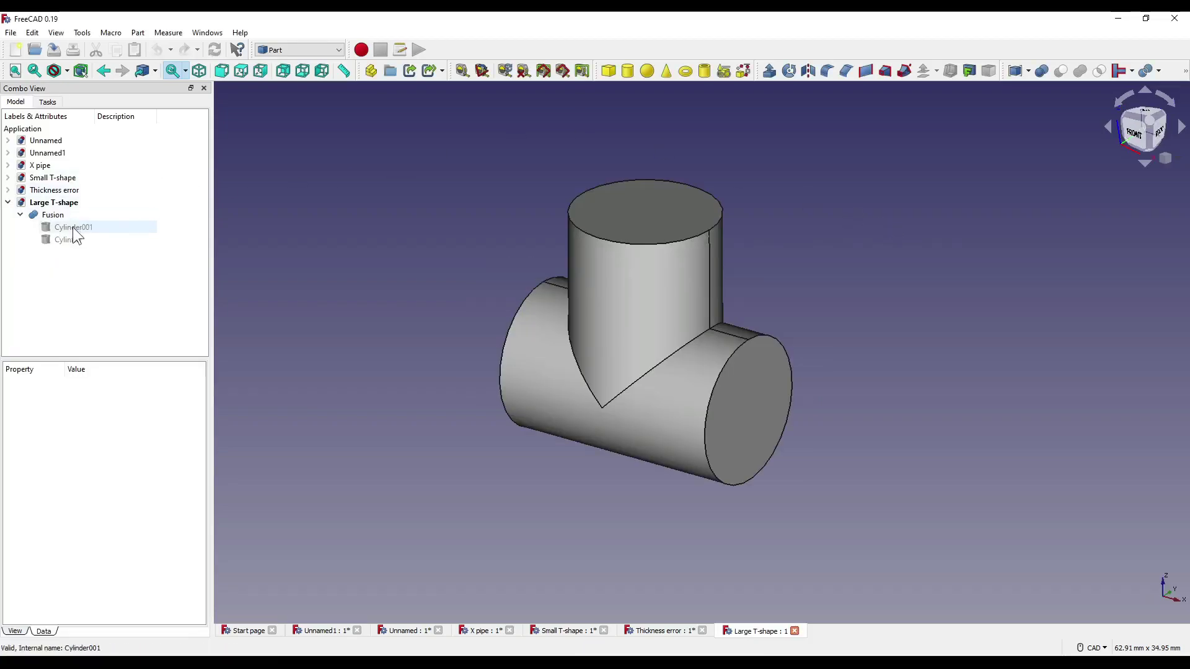
- Apply a 1 mm Part Thickness to the Large T-shape Fusion with its three pipe end faces open
{"action": "middle_click_drag", "start_coordinate": [775, 427], "coordinate": [872, 440]}
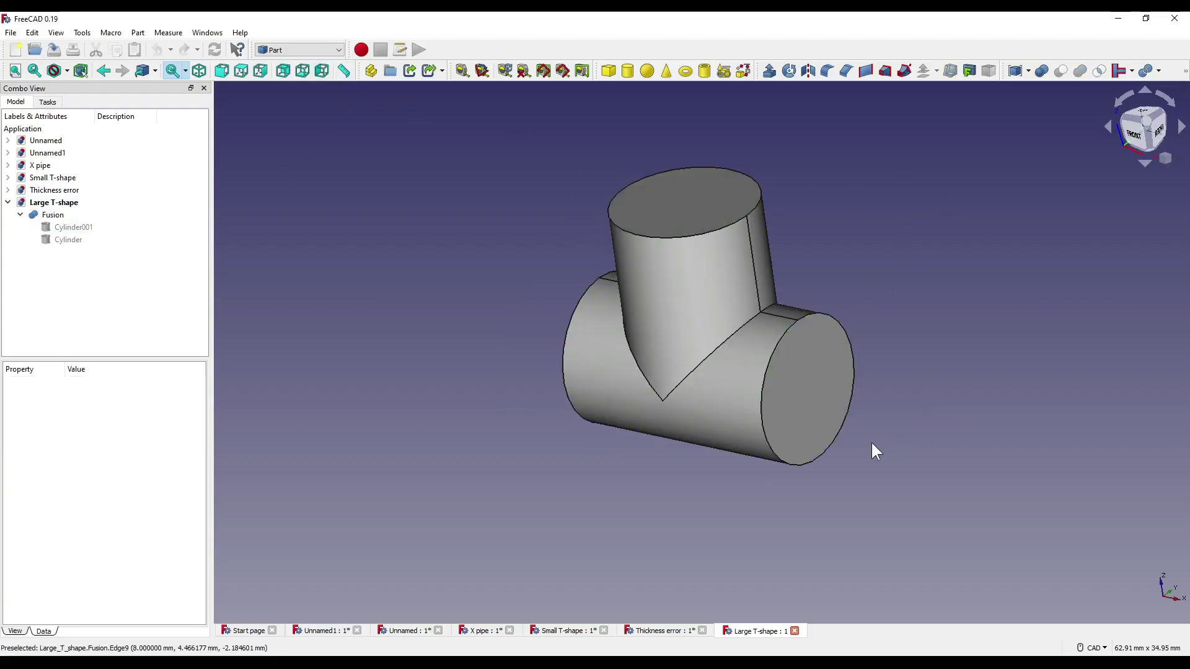
{"action": "left_click", "coordinate": [809, 384]}
{"action": "left_click", "coordinate": [696, 203], "text": "ctrl"}
{"action": "middle_click_drag", "start_coordinate": [697, 203], "coordinate": [867, 428]}
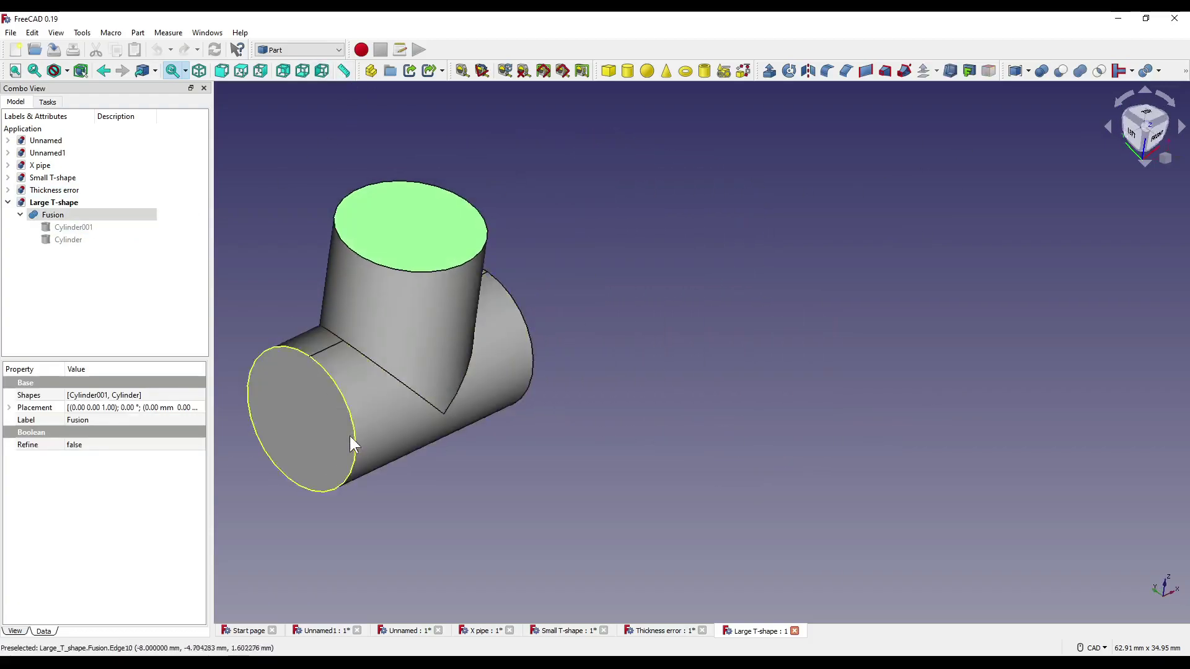
{"action": "left_click", "coordinate": [341, 435], "text": "ctrl"}
{"action": "middle_click_drag", "start_coordinate": [395, 433], "coordinate": [628, 438]}
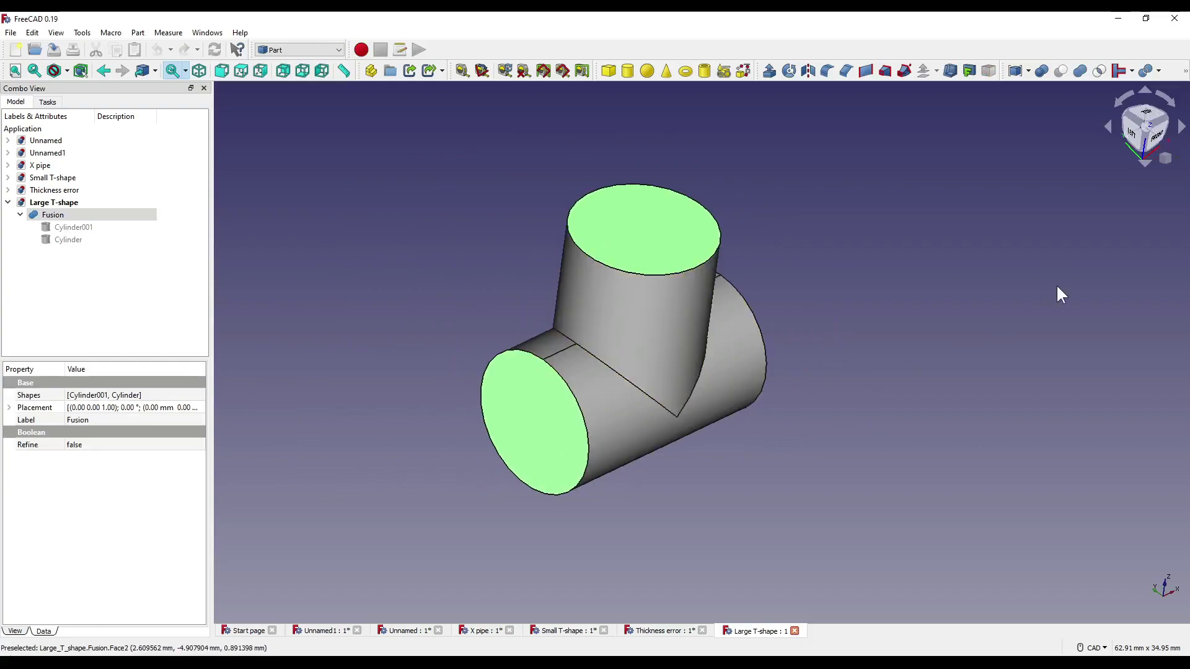
{"action": "left_click", "coordinate": [953, 70]}
{"action": "middle_click_drag", "start_coordinate": [719, 421], "coordinate": [934, 412]}
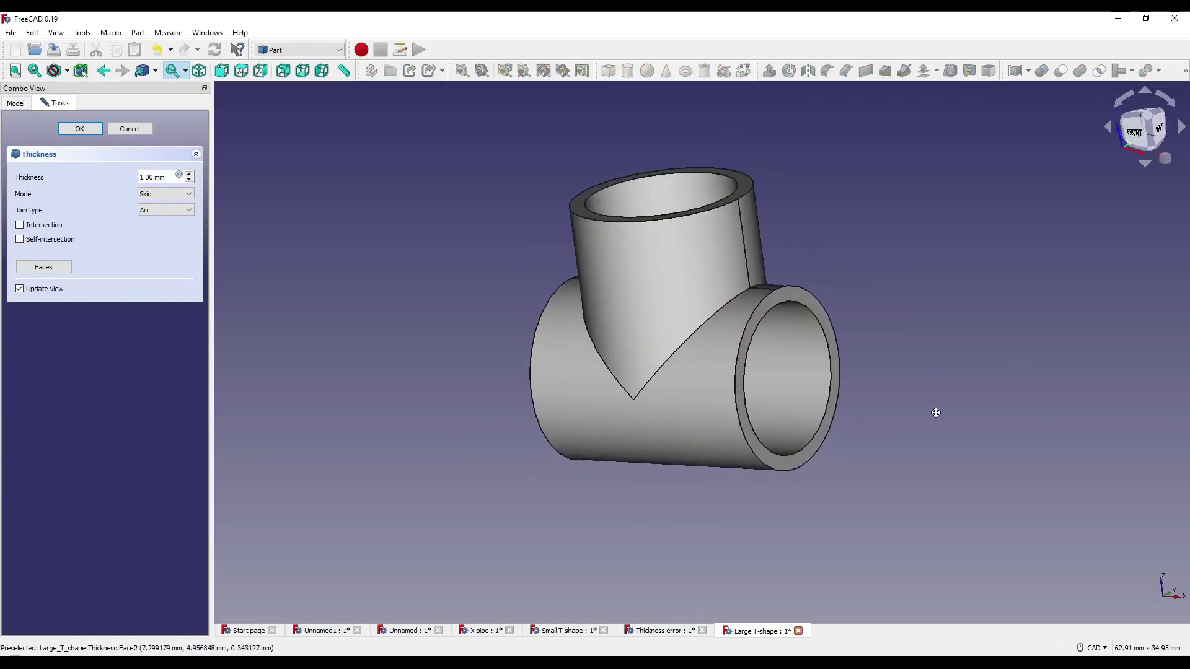
- Set the T-shape's thickness to 10 mm and examine the branch and pipe ends in the front view
{"action": "double_click", "coordinate": [149, 178]}
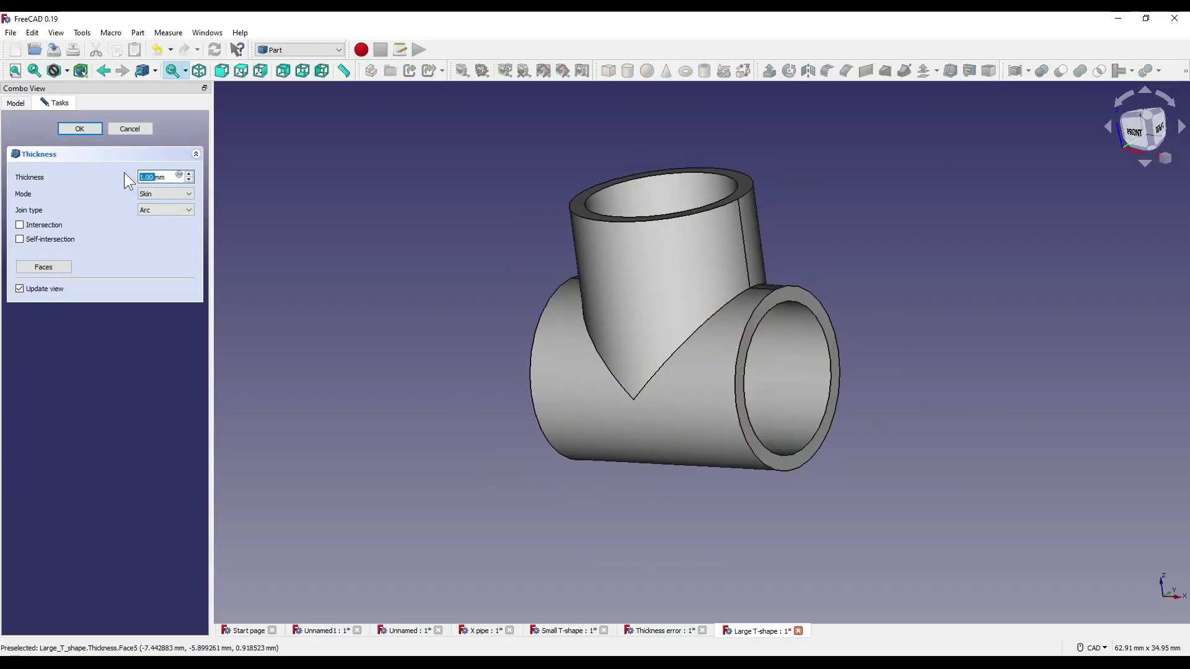
{"action": "type", "text": "10"}
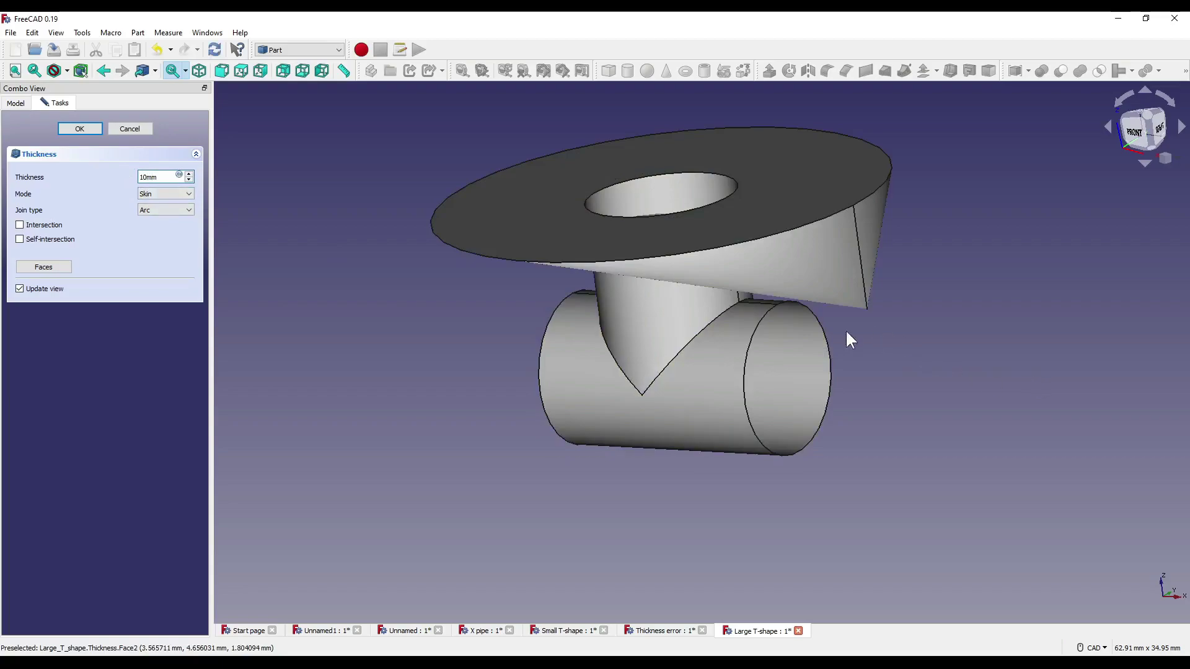
{"action": "middle_click_drag", "start_coordinate": [878, 368], "coordinate": [904, 316]}
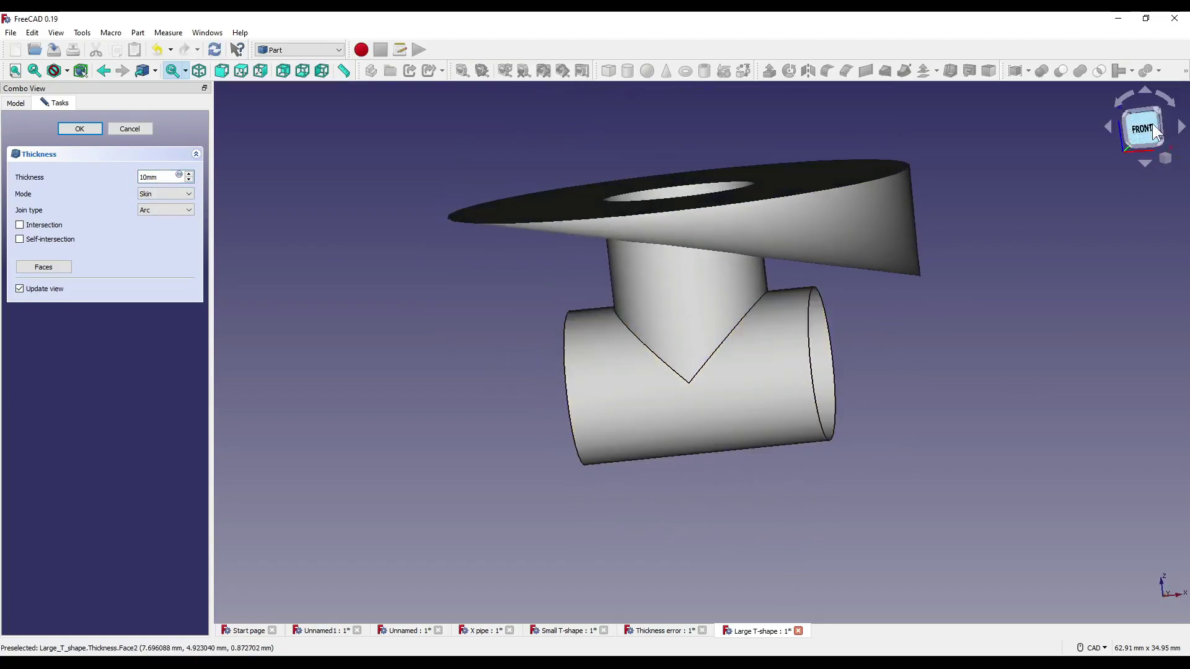
{"action": "left_click", "coordinate": [1150, 125]}
{"action": "scroll", "coordinate": [843, 285], "scroll_direction": "up", "scroll_amount": 2}
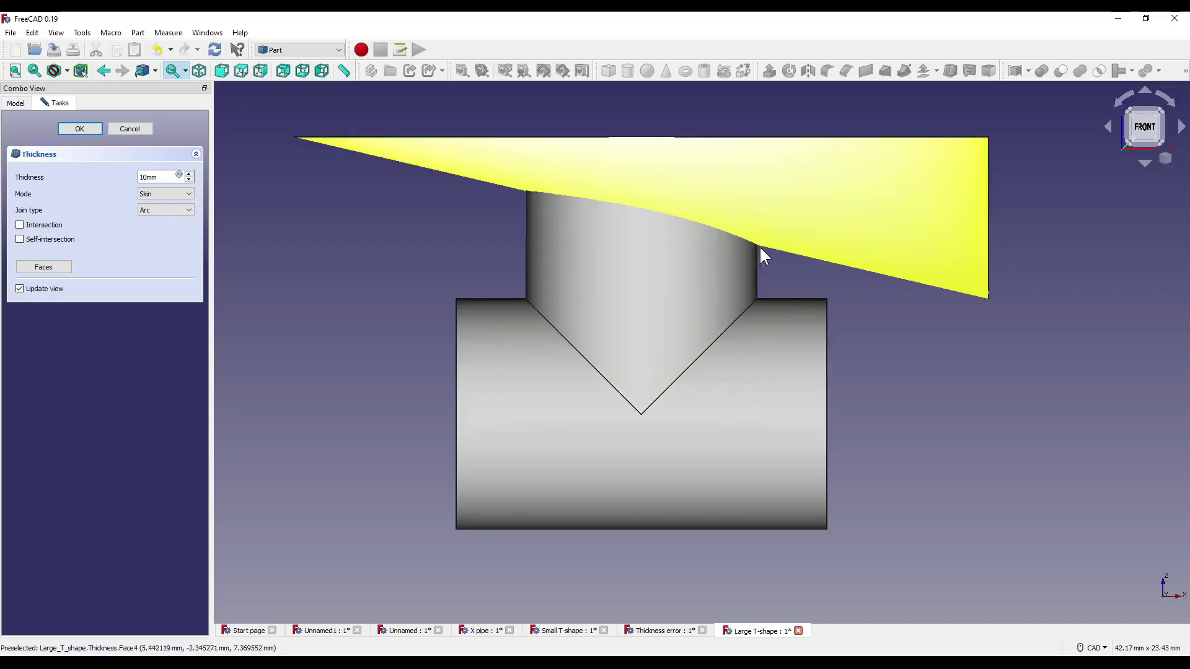
{"action": "scroll", "coordinate": [763, 254], "scroll_direction": "up", "scroll_amount": 4}
{"action": "scroll", "coordinate": [786, 287], "scroll_direction": "up", "scroll_amount": 2}
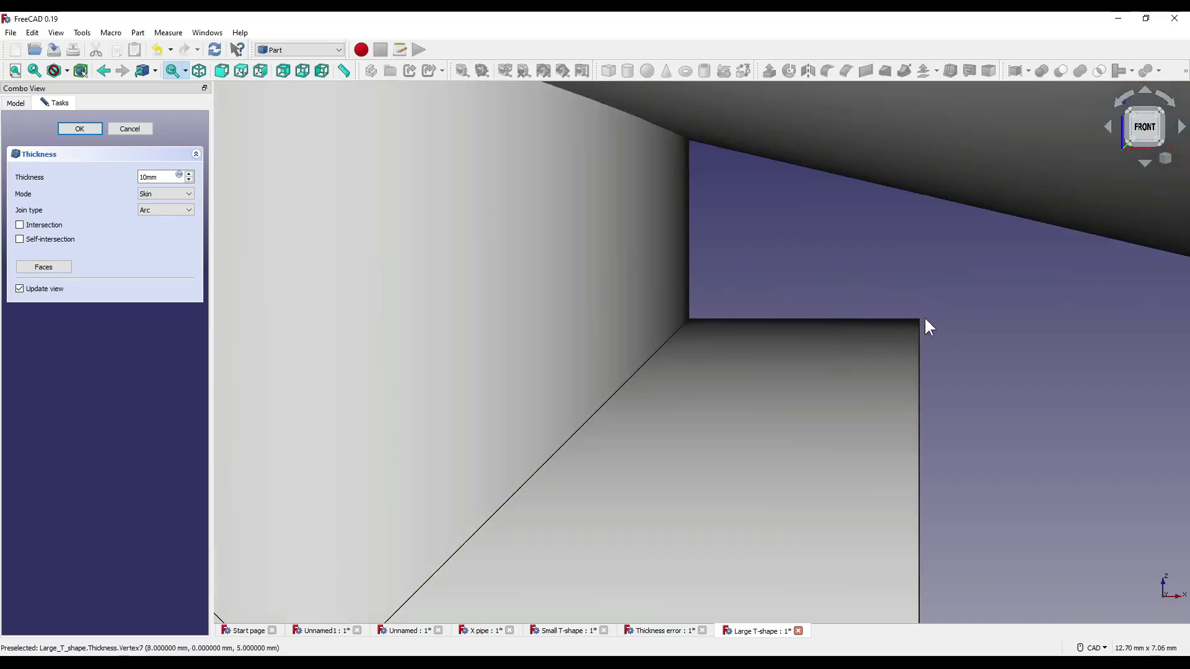
{"action": "scroll", "coordinate": [873, 319], "scroll_direction": "down", "scroll_amount": 3}
{"action": "scroll", "coordinate": [862, 319], "scroll_direction": "down", "scroll_amount": 5}
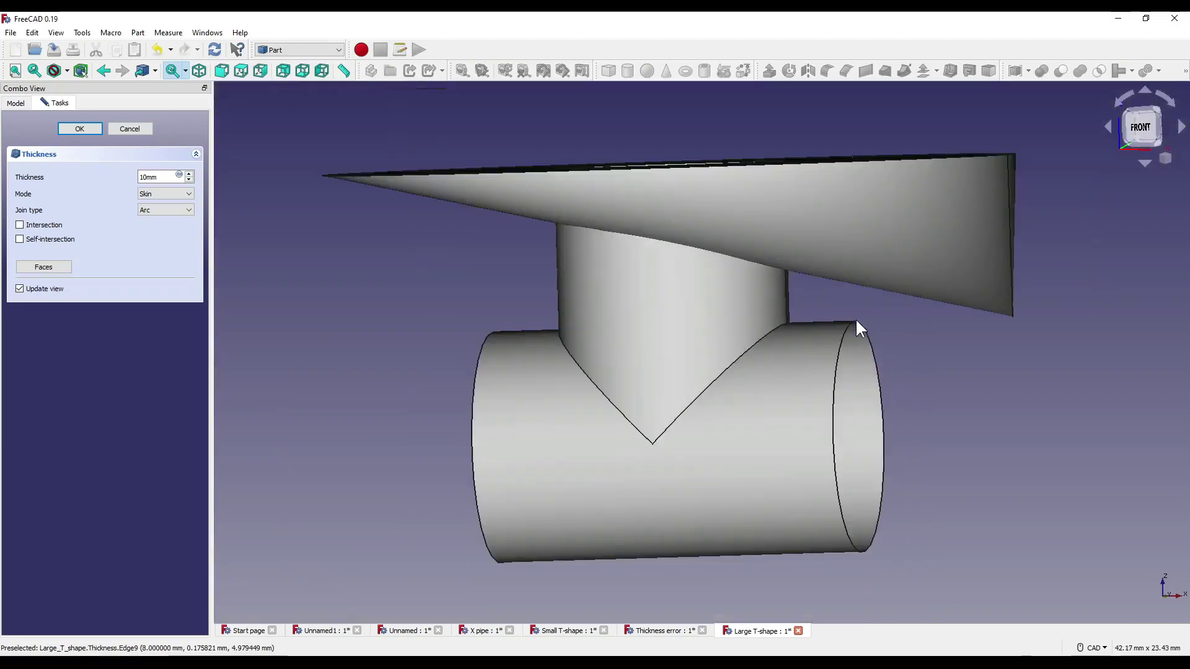
{"action": "left_click", "coordinate": [1141, 128]}
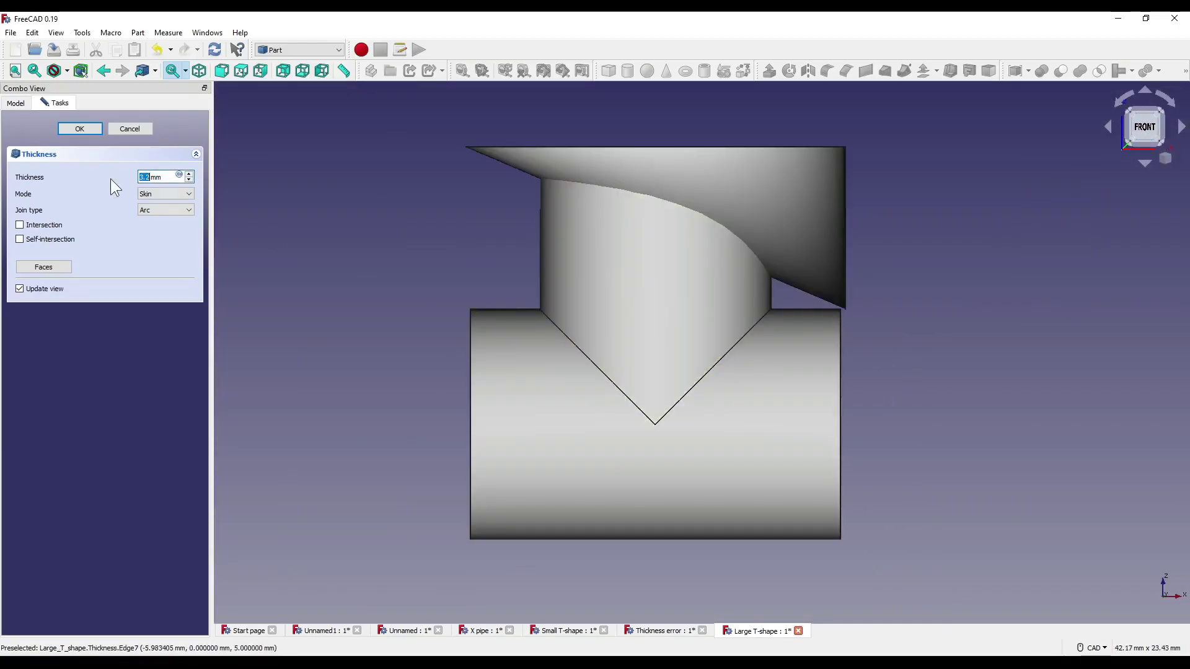
- Step the T-shape's thickness down to 2.9 mm, raise it to 3.1 mm, and lower it again to compare the shapes
{"action": "left_click", "coordinate": [189, 180]}
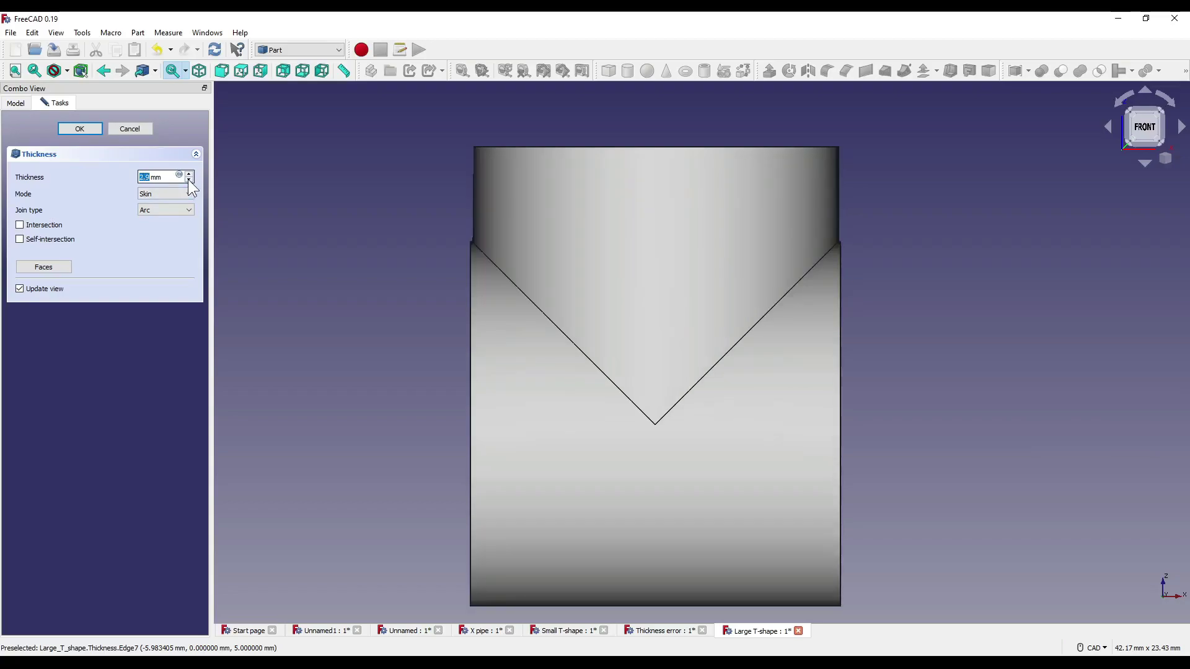
{"action": "left_click", "coordinate": [190, 174]}
{"action": "left_click", "coordinate": [191, 175]}
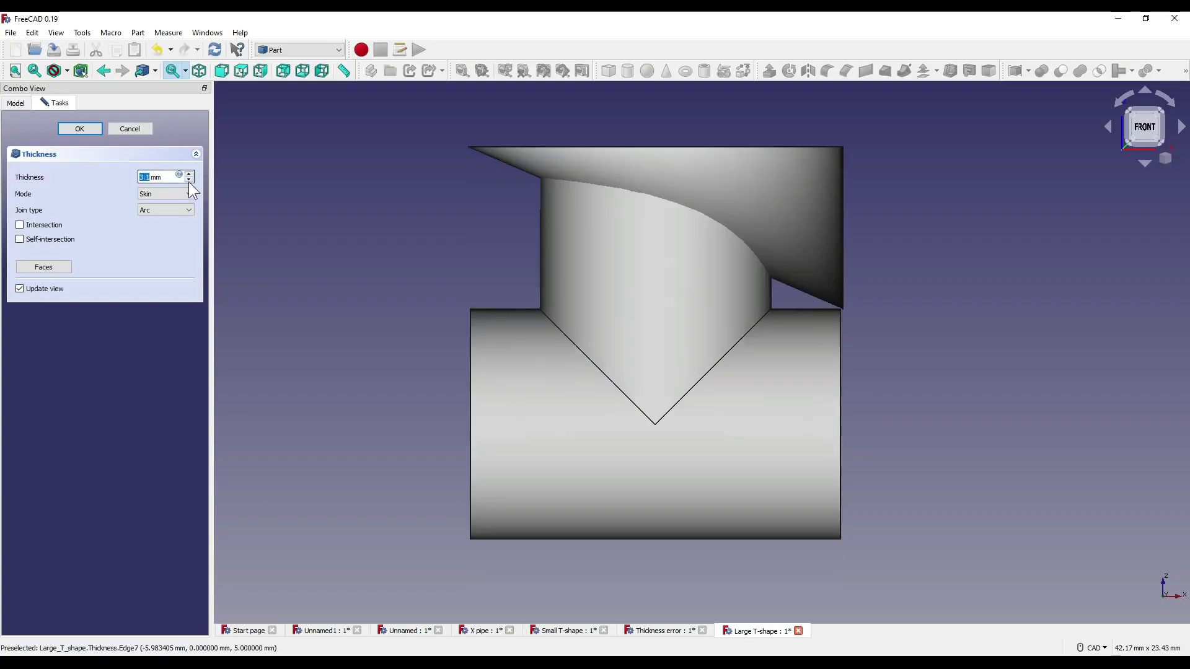
{"action": "left_click", "coordinate": [191, 180]}
{"action": "left_click", "coordinate": [191, 180]}
{"action": "middle_click_drag", "start_coordinate": [831, 329], "coordinate": [764, 407]}
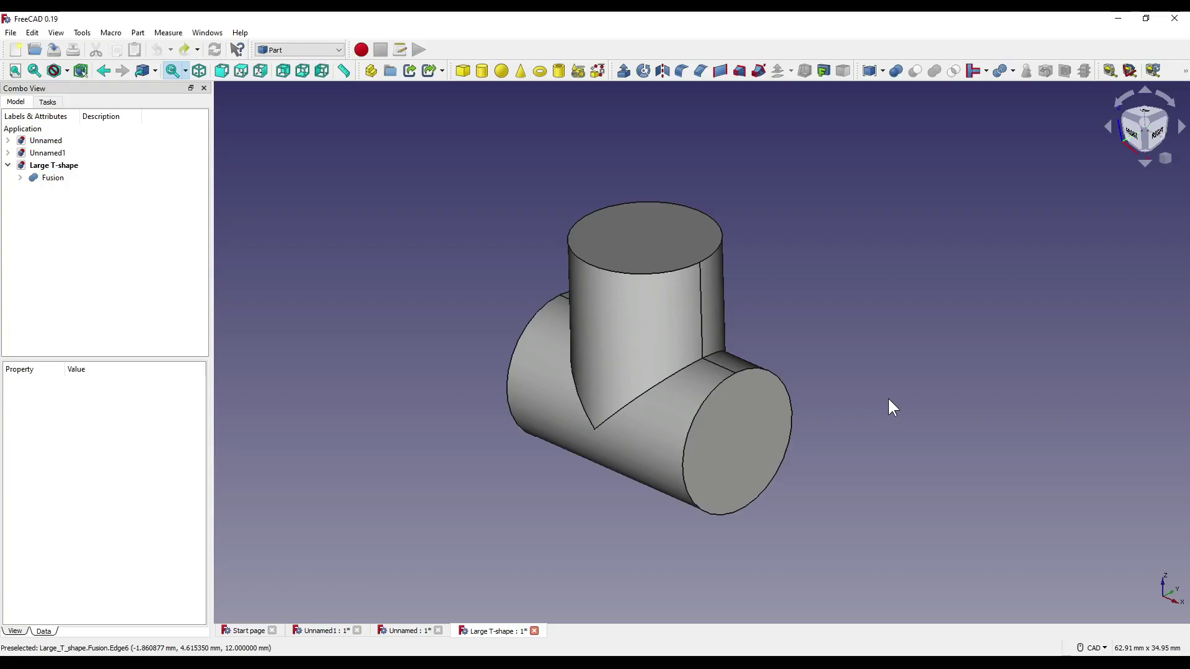
- Delete the Large T-shape's Fusion while keeping its two source cylinders
{"action": "left_click", "coordinate": [20, 178]}
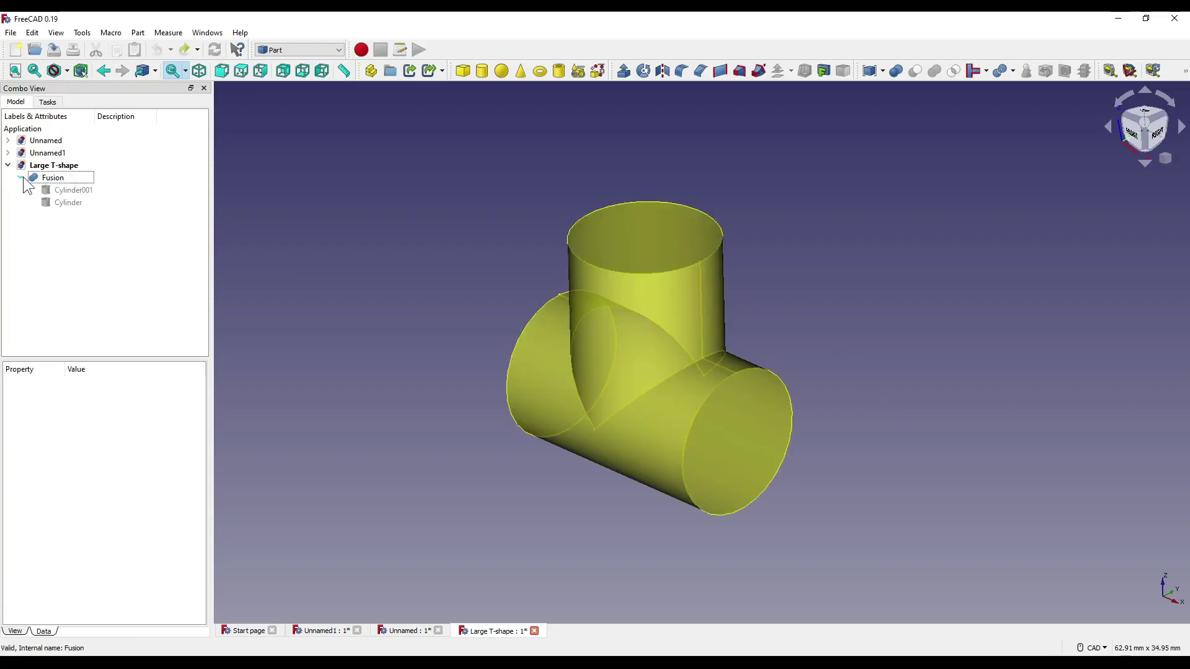
{"action": "left_click", "coordinate": [59, 178]}
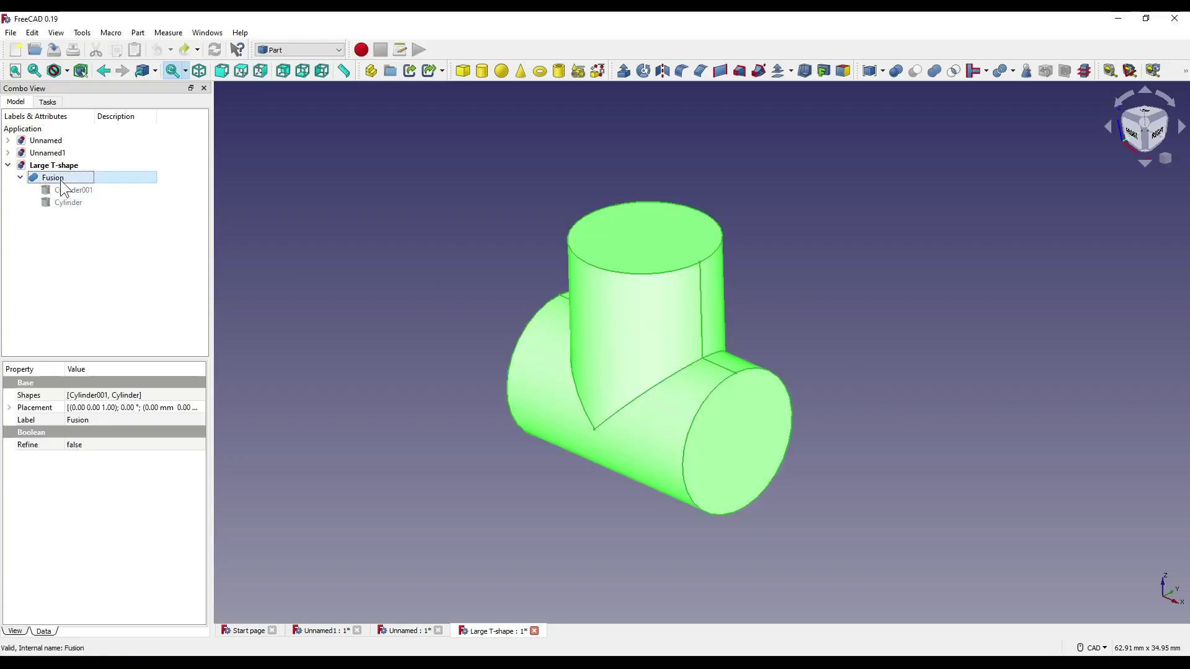
{"action": "key", "text": "Delete"}
{"action": "left_click", "coordinate": [669, 210]}
{"action": "left_click", "coordinate": [843, 228]}
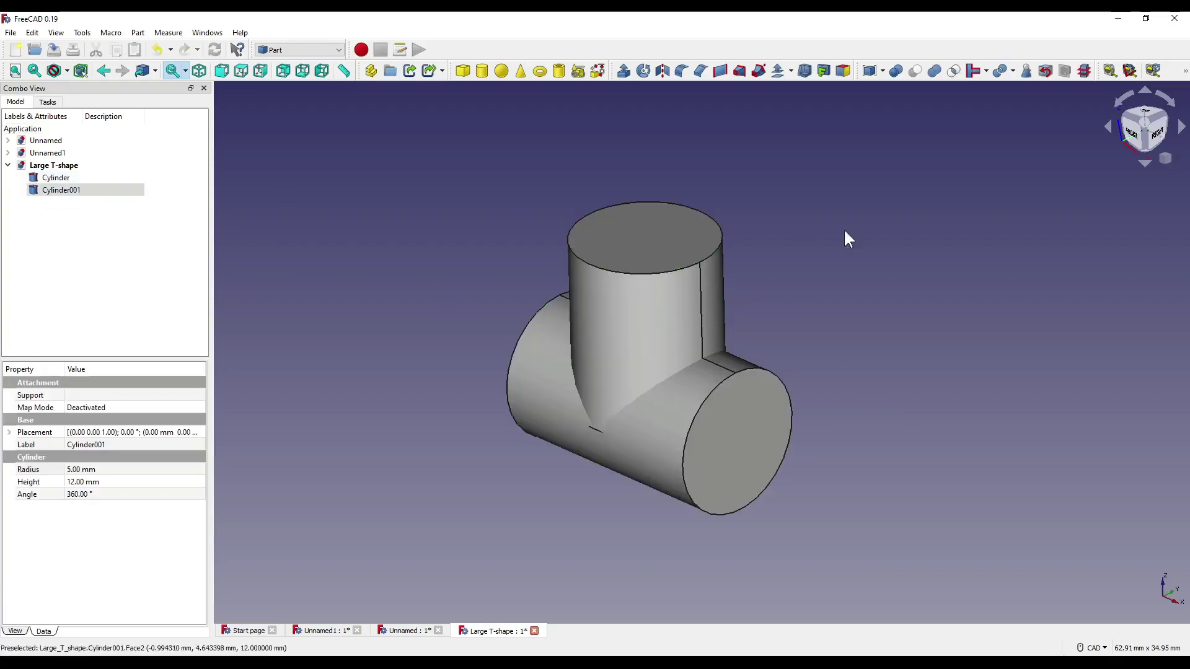
- Apply a 1 mm Part Thickness to the horizontal cylinder with one end face open and start reselecting the open faces
{"action": "left_click", "coordinate": [771, 405]}
{"action": "left_click", "coordinate": [803, 70]}
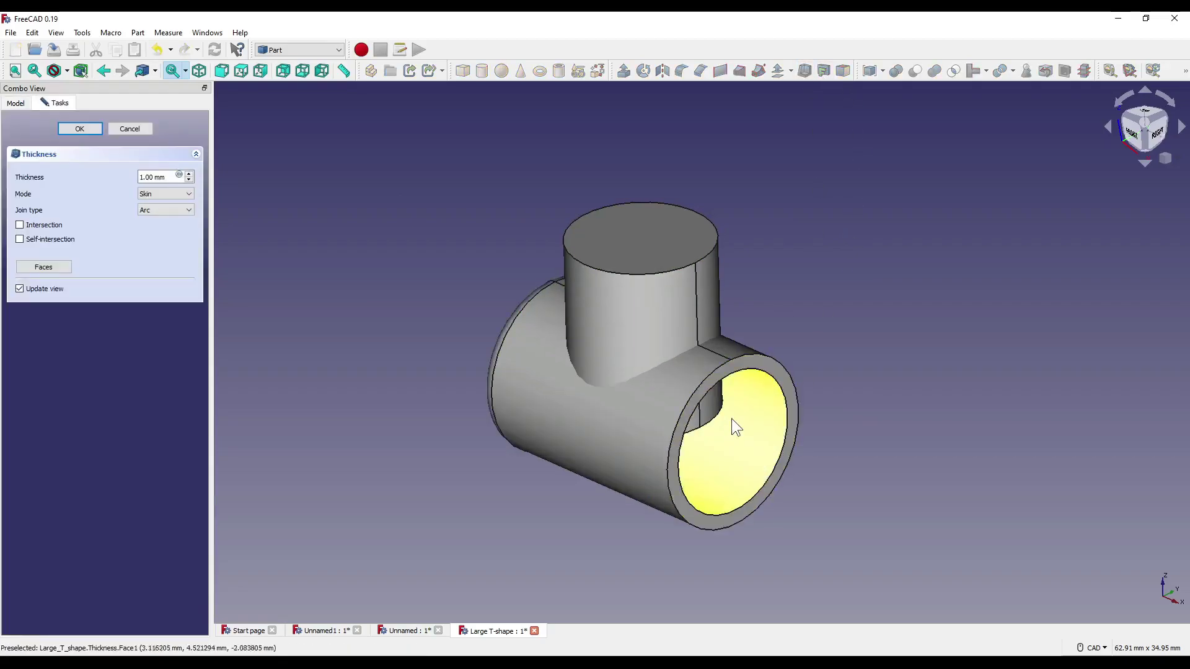
{"action": "middle_click_drag", "start_coordinate": [734, 431], "coordinate": [617, 399]}
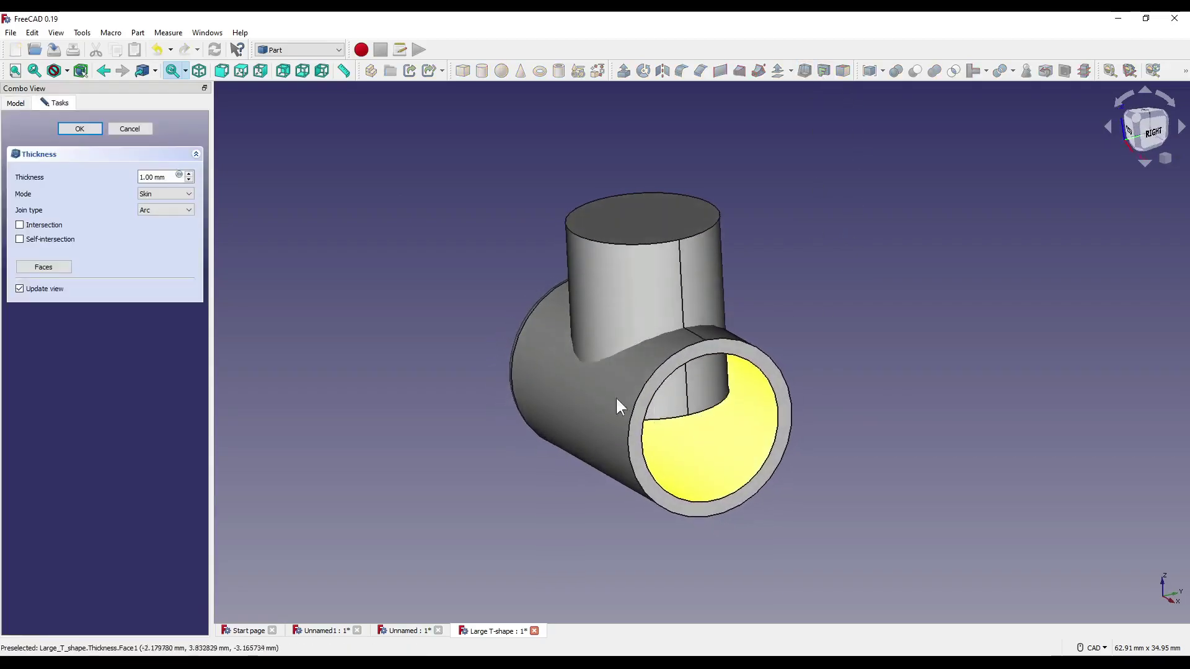
{"action": "left_click", "coordinate": [54, 265]}
{"action": "middle_click_drag", "start_coordinate": [595, 225], "coordinate": [718, 382]}
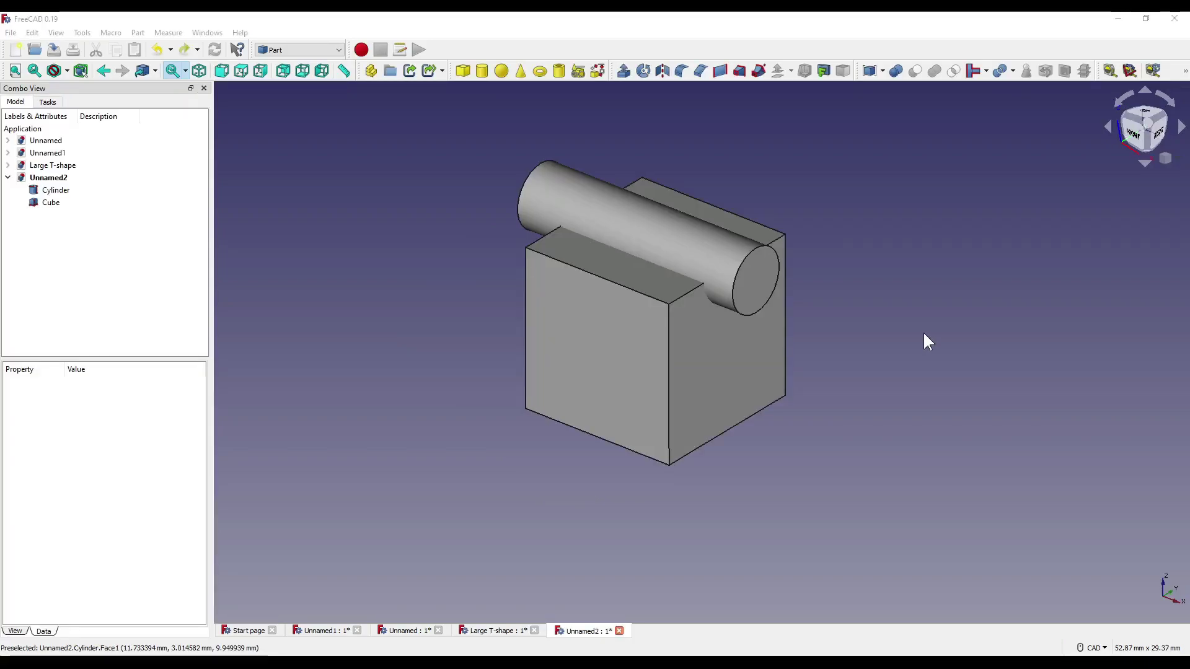
- Cut the cylinder out of the cube to leave a rounded groove across its top
{"action": "middle_click_drag", "start_coordinate": [816, 404], "coordinate": [650, 334]}
{"action": "scroll", "coordinate": [755, 325], "scroll_direction": "up", "scroll_amount": 5}
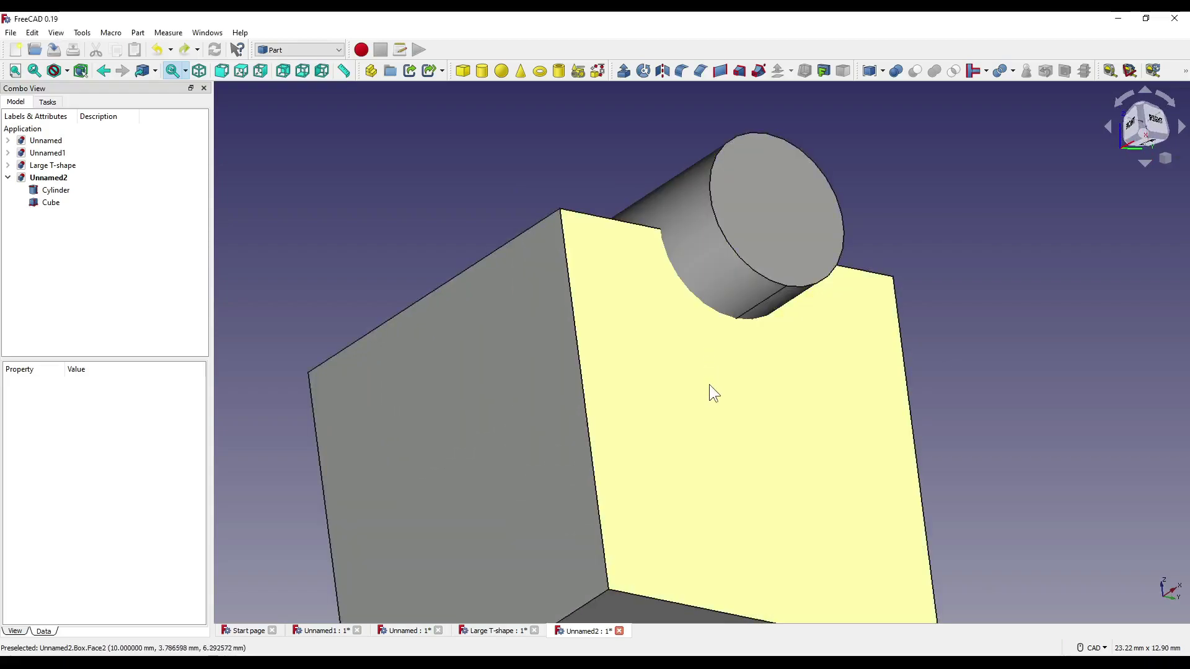
{"action": "scroll", "coordinate": [735, 399], "scroll_direction": "down", "scroll_amount": 3}
{"action": "scroll", "coordinate": [694, 319], "scroll_direction": "down", "scroll_amount": 2}
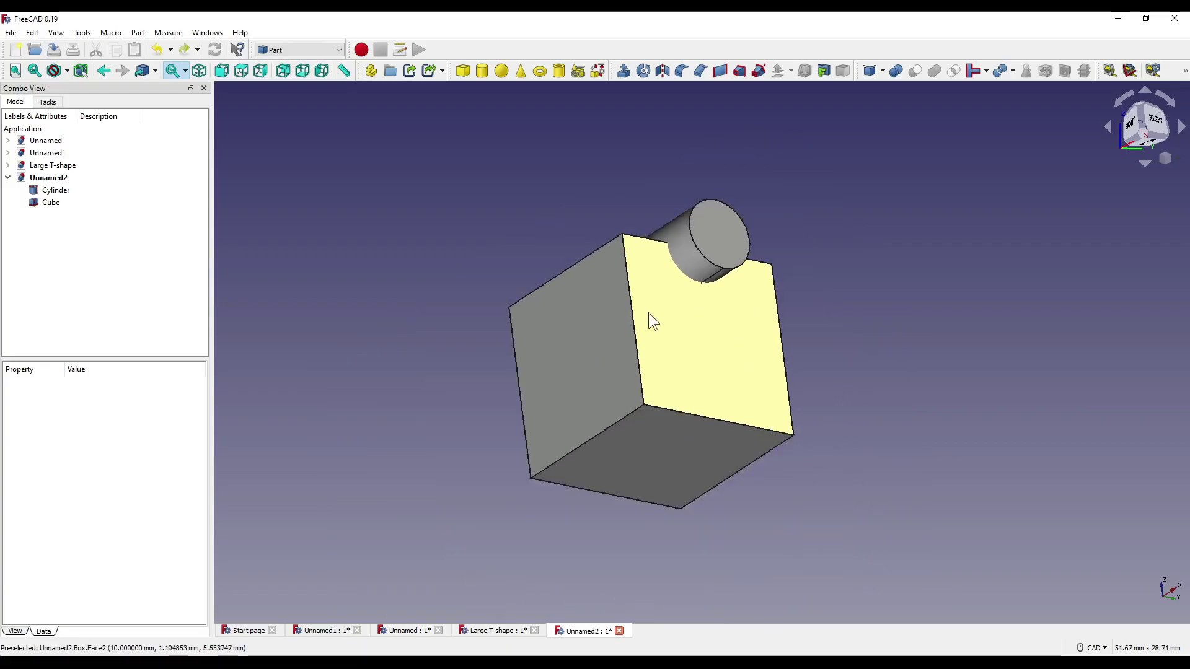
{"action": "left_click", "coordinate": [69, 203]}
{"action": "left_click", "coordinate": [70, 194], "text": "ctrl"}
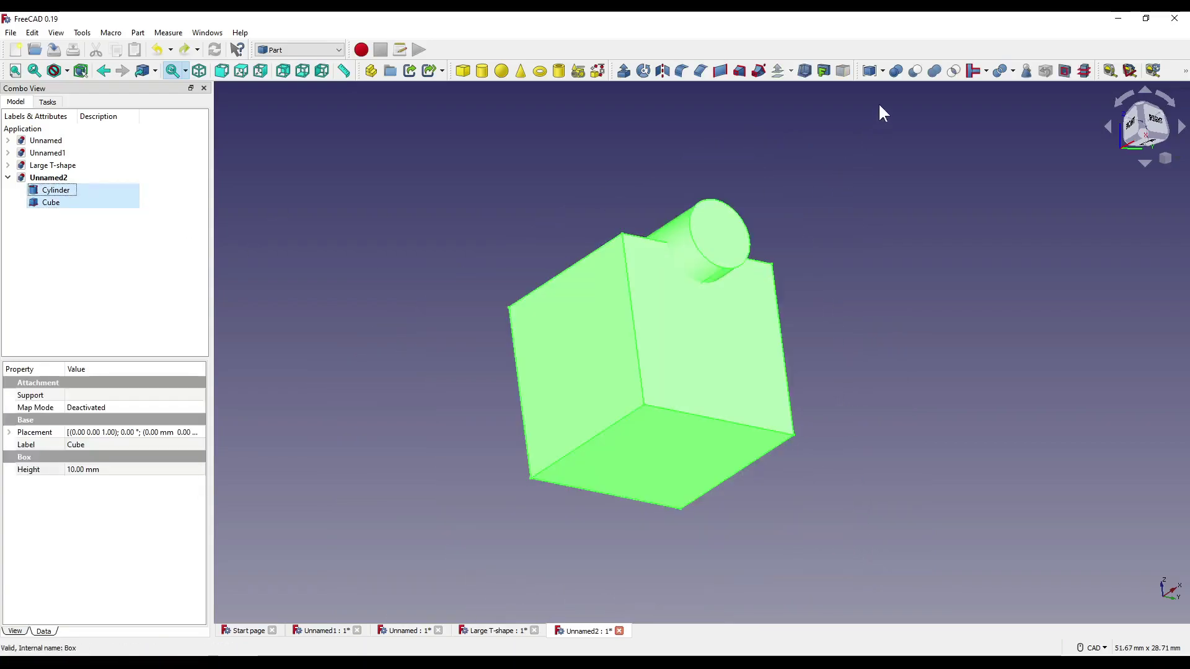
{"action": "left_click", "coordinate": [916, 71]}
- Try a 1 mm Thickness on the grooved cube with its top and groove faces open, and undo the cut
{"action": "middle_click_drag", "start_coordinate": [794, 178], "coordinate": [629, 339]}
{"action": "left_click", "coordinate": [579, 336]}
{"action": "left_click", "coordinate": [622, 325], "text": "ctrl"}
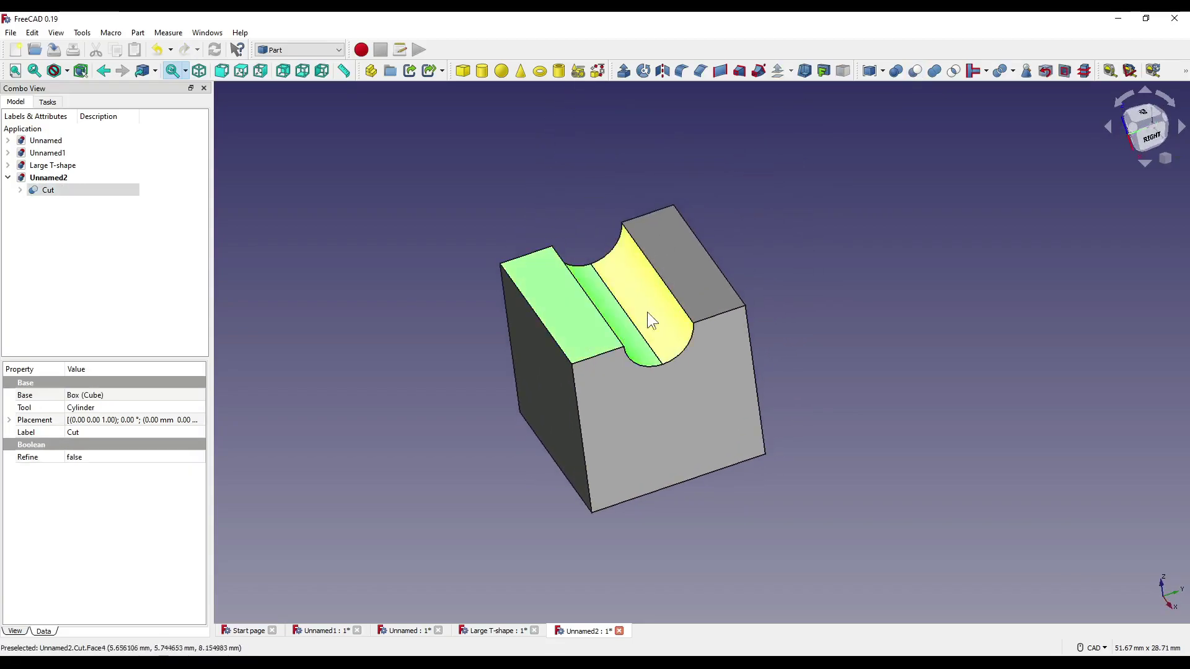
{"action": "left_click", "coordinate": [647, 311], "text": "ctrl"}
{"action": "left_click", "coordinate": [689, 275], "text": "ctrl"}
{"action": "left_click", "coordinate": [809, 69]}
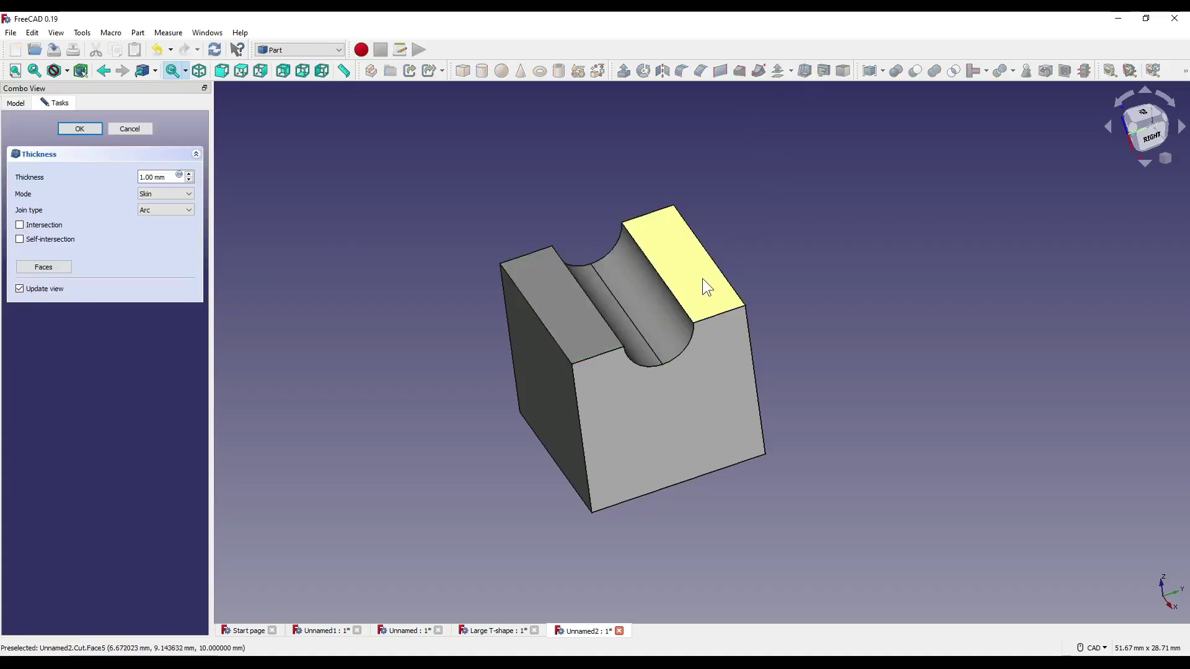
{"action": "left_click", "coordinate": [130, 129]}
{"action": "key", "text": "ctrl+z"}
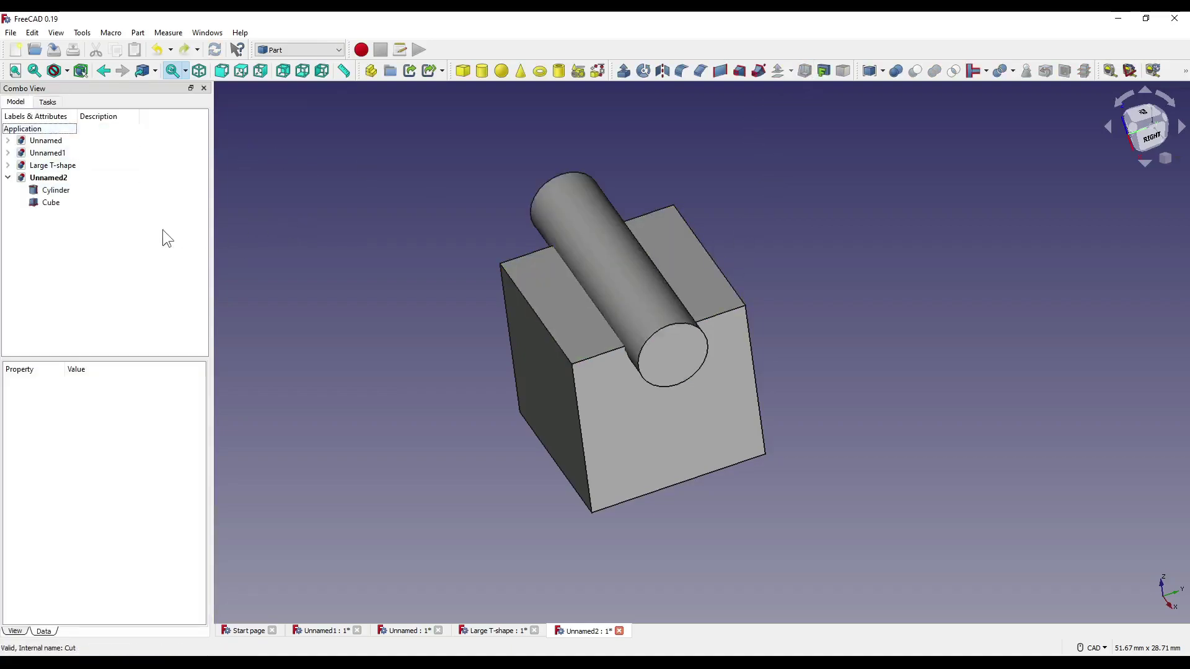
- Rotate the cylinder about its own axis in 15° increments so its seam line lies outside the cube
{"action": "left_click", "coordinate": [55, 190]}
{"action": "right_click", "coordinate": [59, 193]}
{"action": "left_click", "coordinate": [88, 213]}
{"action": "middle_click_drag", "start_coordinate": [670, 354], "coordinate": [698, 362]}
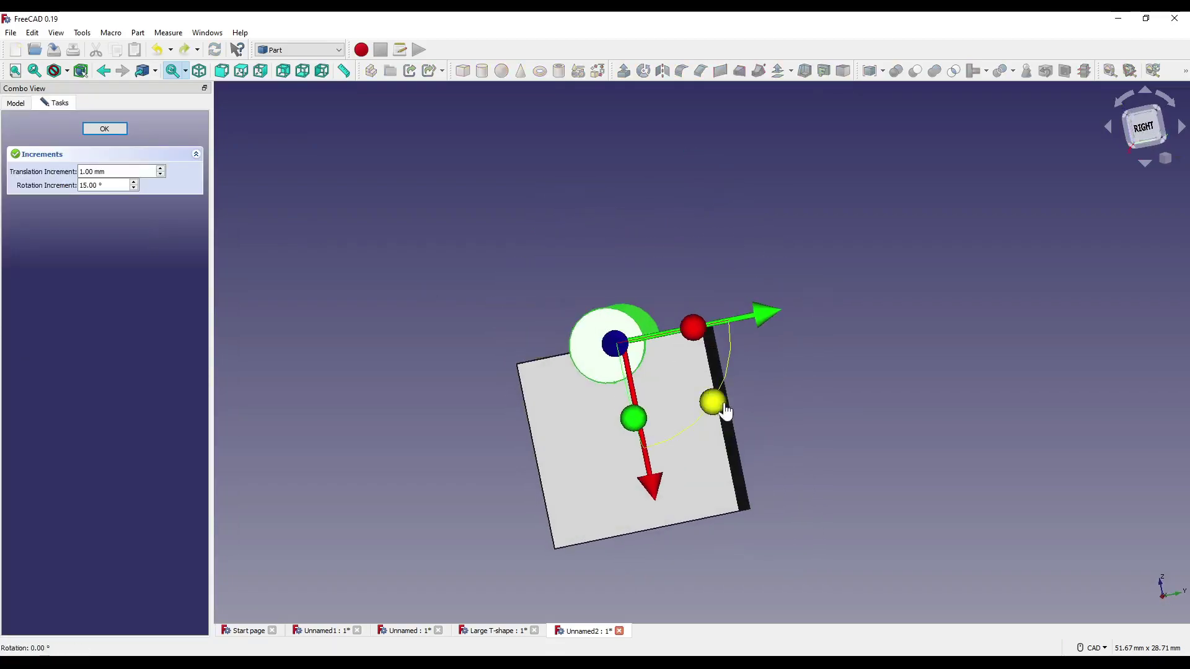
{"action": "left_click_drag", "start_coordinate": [720, 406], "coordinate": [687, 247]}
{"action": "scroll", "coordinate": [644, 304], "scroll_direction": "up", "scroll_amount": 2}
{"action": "middle_click_drag", "start_coordinate": [646, 291], "coordinate": [683, 299]}
{"action": "scroll", "coordinate": [719, 150], "scroll_direction": "down", "scroll_amount": 2}
{"action": "scroll", "coordinate": [719, 150], "scroll_direction": "down", "scroll_amount": 2}
{"action": "middle_click_drag", "start_coordinate": [722, 93], "coordinate": [701, 162]}
{"action": "left_click_drag", "start_coordinate": [706, 151], "coordinate": [676, 153]}
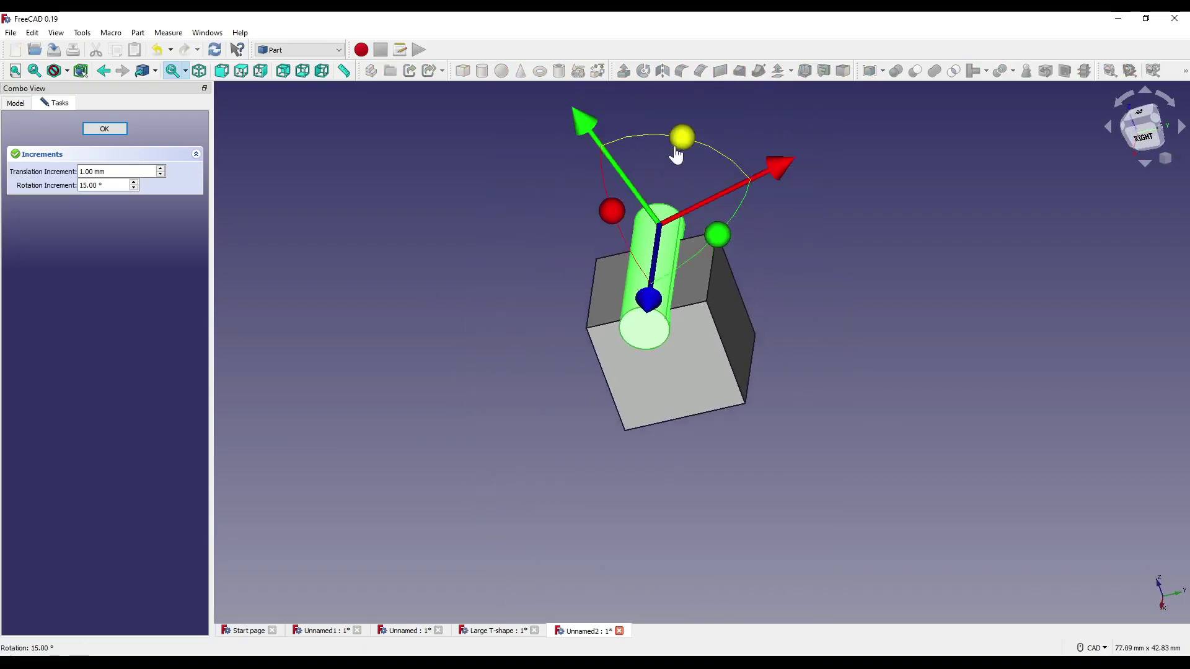
{"action": "scroll", "coordinate": [679, 295], "scroll_direction": "up", "scroll_amount": 6}
{"action": "scroll", "coordinate": [652, 301], "scroll_direction": "down", "scroll_amount": 4}
{"action": "middle_click_drag", "start_coordinate": [652, 301], "coordinate": [643, 348]}
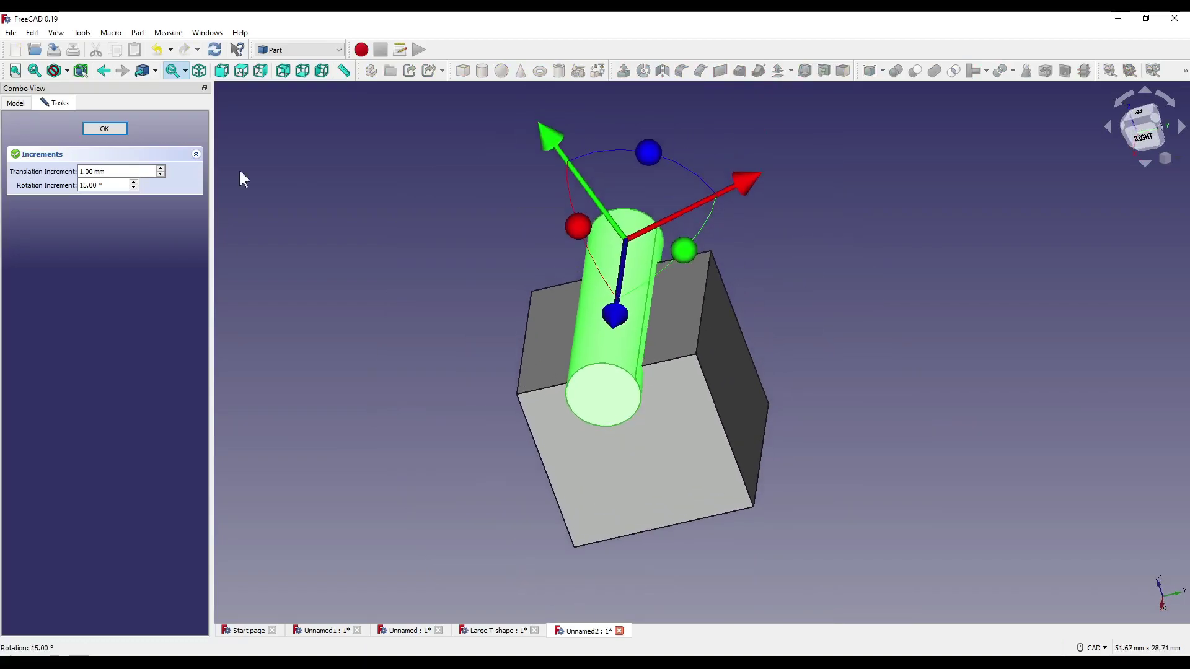
{"action": "left_click", "coordinate": [111, 127]}
- Cut the rotated cylinder out of the cube
{"action": "middle_click_drag", "start_coordinate": [592, 379], "coordinate": [742, 348]}
{"action": "scroll", "coordinate": [742, 348], "scroll_direction": "up", "scroll_amount": 2}
{"action": "left_click", "coordinate": [738, 378]}
{"action": "scroll", "coordinate": [732, 407], "scroll_direction": "down", "scroll_amount": 2}
{"action": "middle_click_drag", "start_coordinate": [732, 406], "coordinate": [781, 362]}
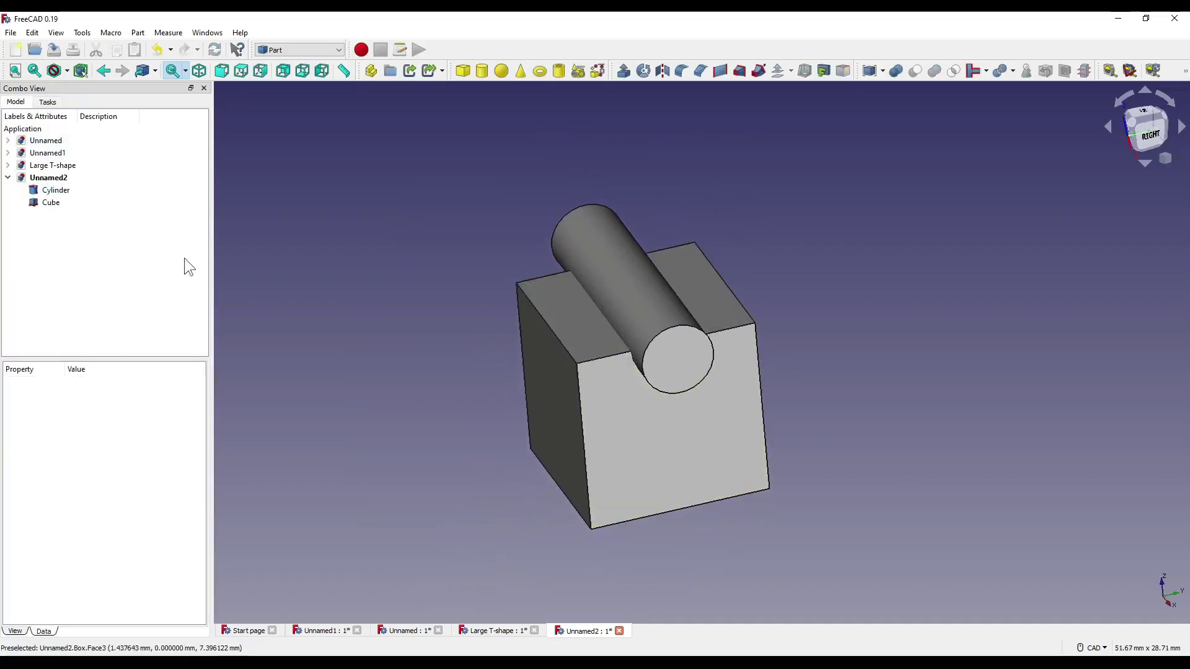
{"action": "left_click", "coordinate": [60, 203]}
{"action": "left_click", "coordinate": [58, 193], "text": "ctrl"}
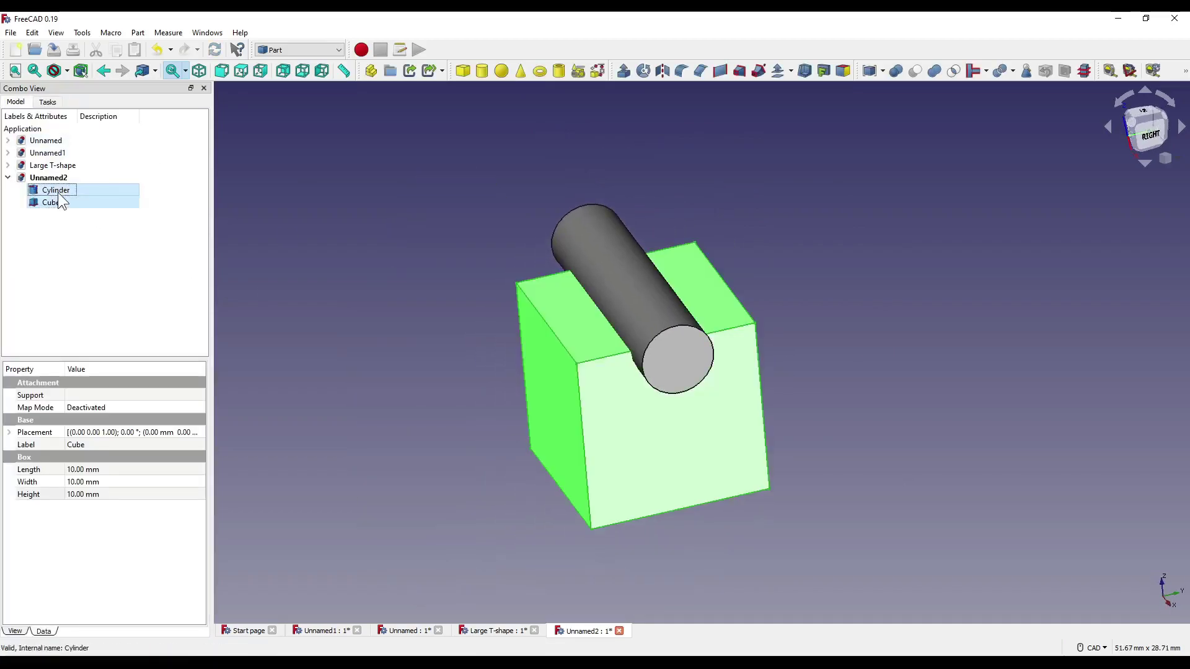
{"action": "left_click", "coordinate": [914, 71]}
- Apply a 1 mm Thickness to the cut cube with both top faces and the groove face open
{"action": "middle_click_drag", "start_coordinate": [808, 337], "coordinate": [791, 360]}
{"action": "left_click", "coordinate": [568, 326]}
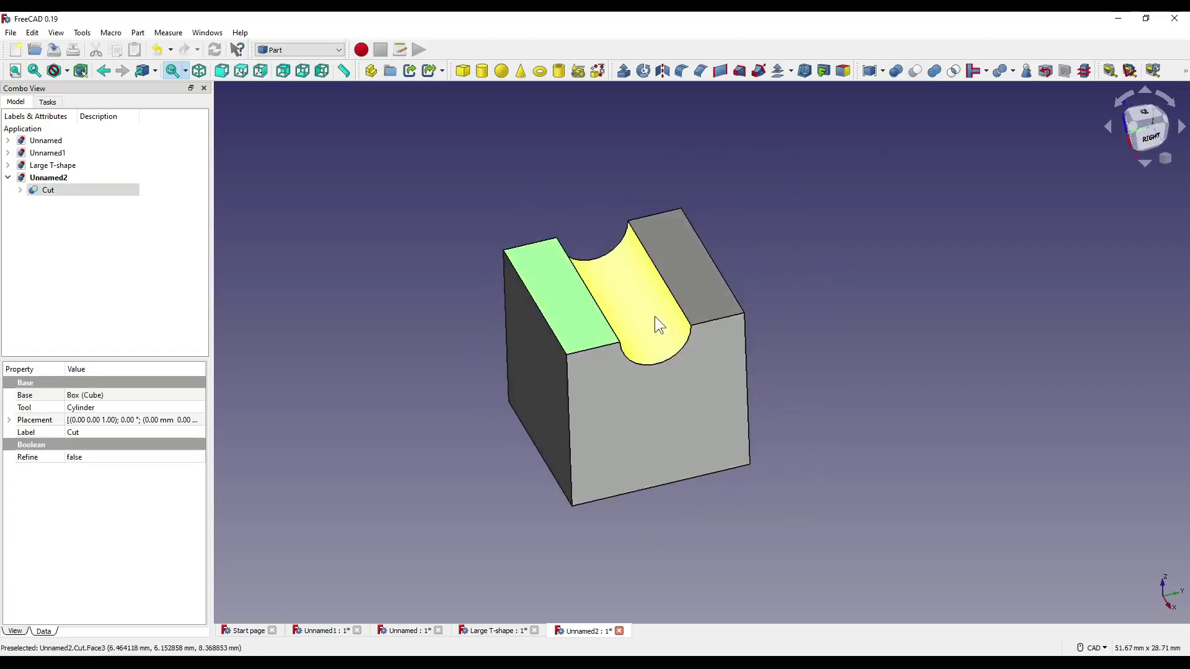
{"action": "left_click", "coordinate": [655, 316], "text": "ctrl"}
{"action": "left_click", "coordinate": [707, 272], "text": "ctrl"}
{"action": "left_click", "coordinate": [809, 69]}
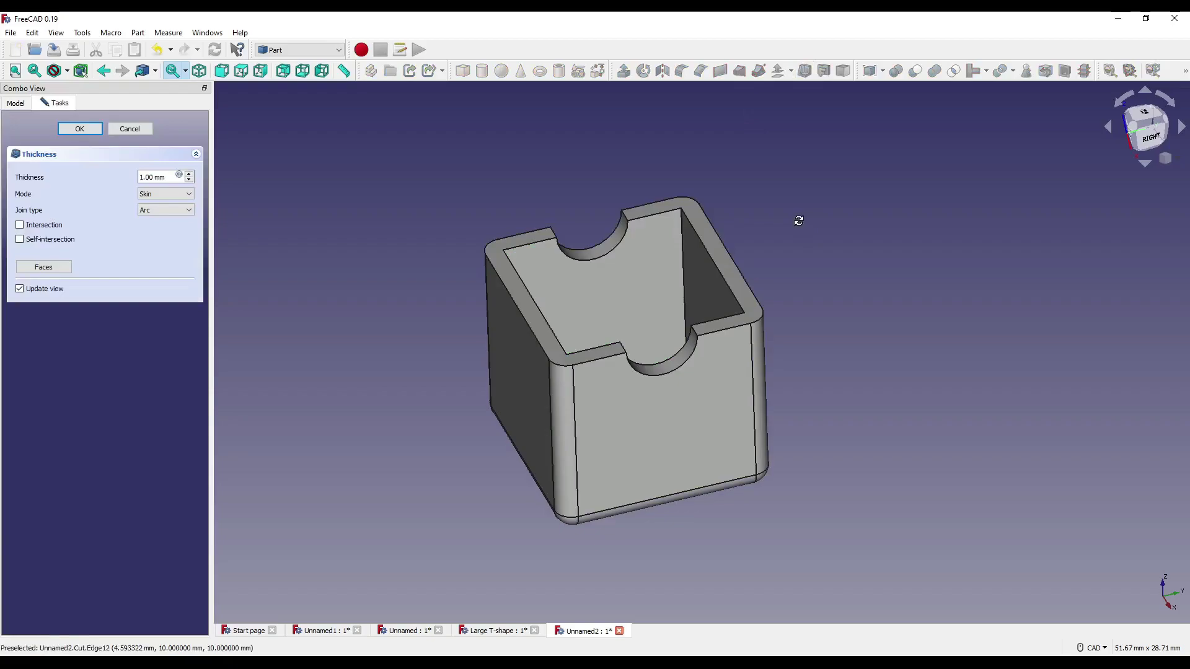
{"action": "middle_click_drag", "start_coordinate": [797, 218], "coordinate": [744, 386]}
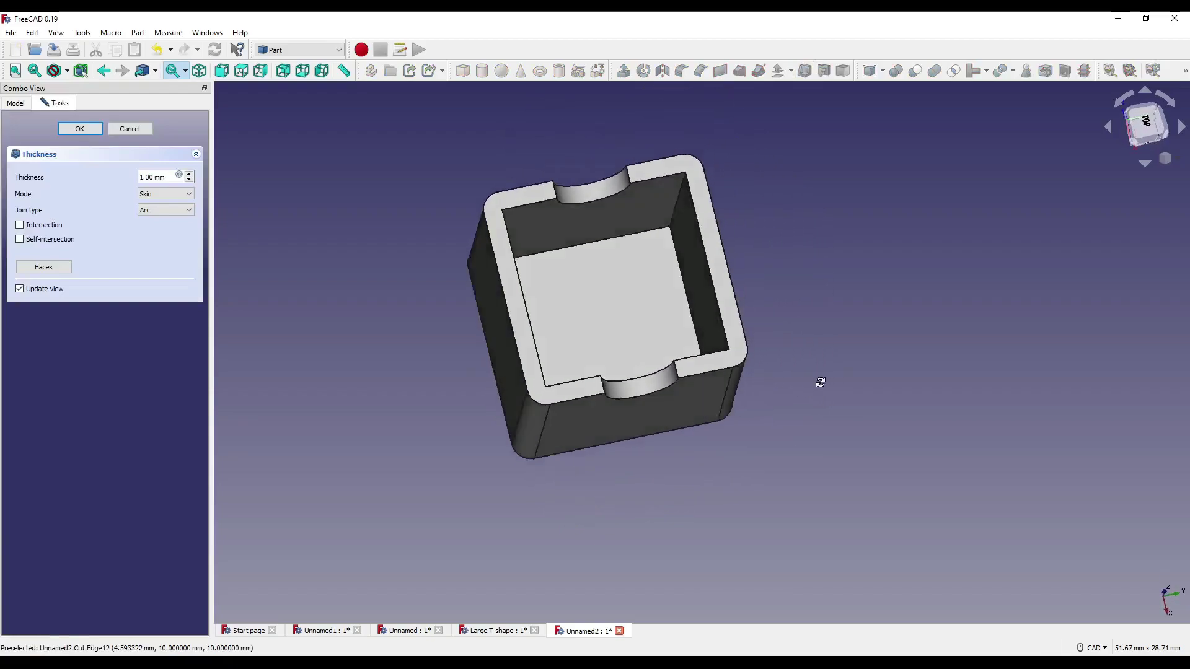
{"action": "middle_click_drag", "start_coordinate": [820, 382], "coordinate": [829, 335]}
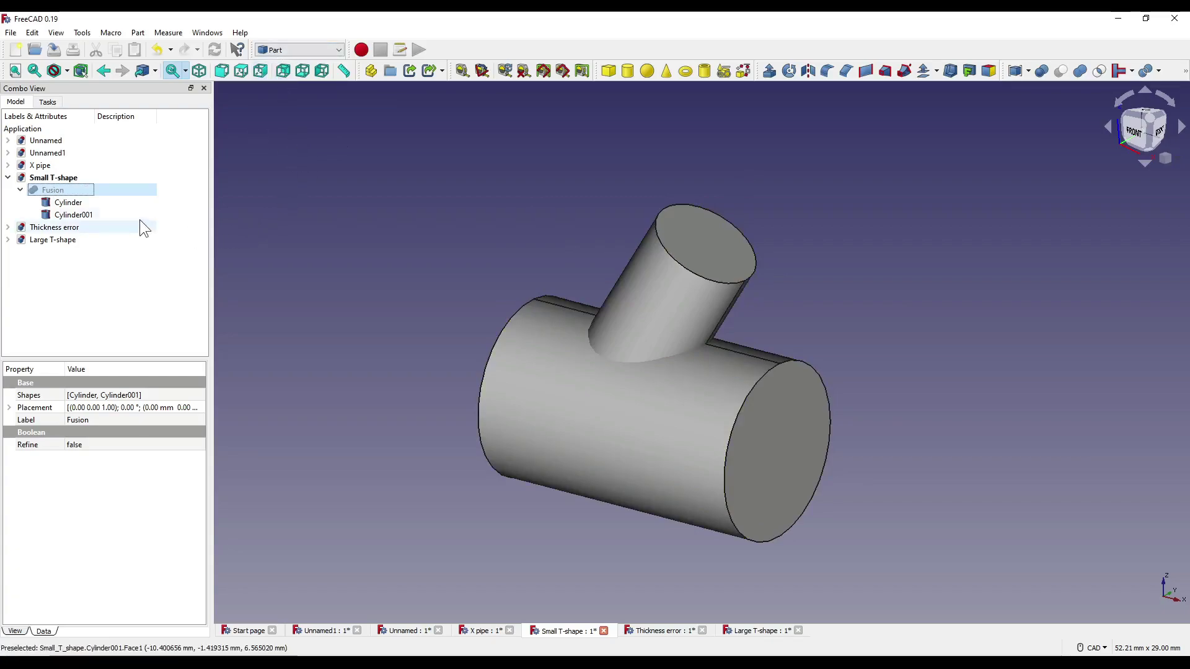
- Hide both source cylinders of the Small T-shape so that only its Fusion is shown
{"action": "left_click", "coordinate": [60, 204]}
{"action": "left_click", "coordinate": [73, 215]}
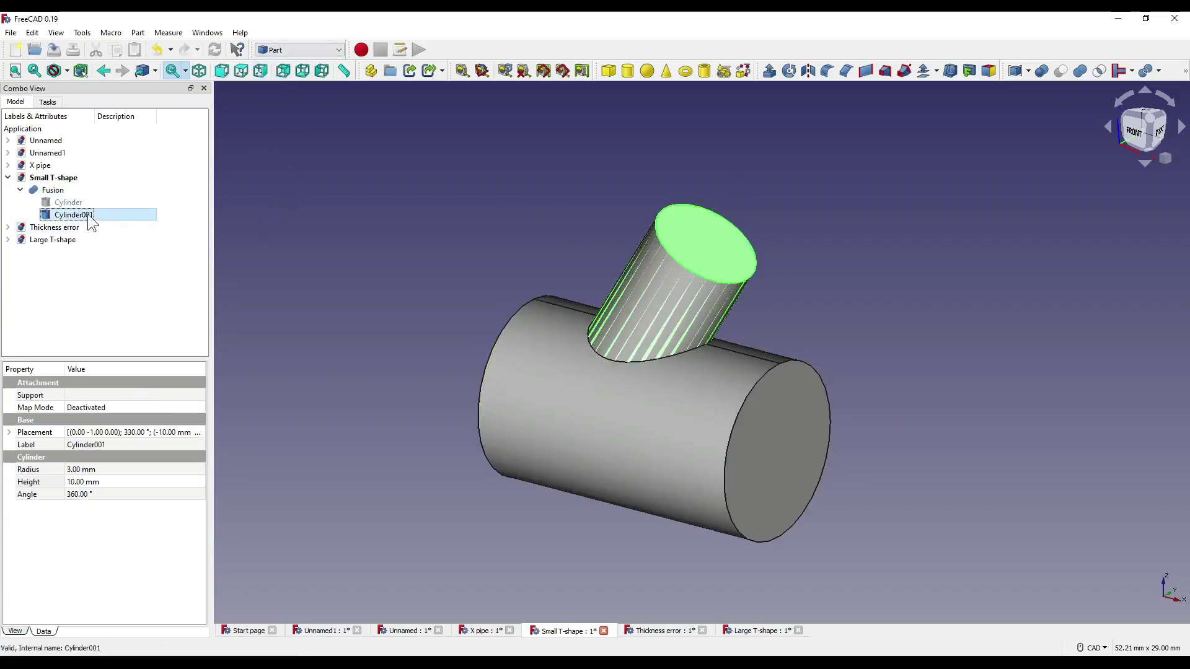
{"action": "left_click", "coordinate": [911, 401]}
{"action": "middle_click_drag", "start_coordinate": [911, 401], "coordinate": [874, 370]}
- Apply a 1 mm Thickness to the Fusion with the branch end and one main cylinder end open
{"action": "left_click", "coordinate": [761, 388]}
{"action": "left_click", "coordinate": [700, 239], "text": "ctrl"}
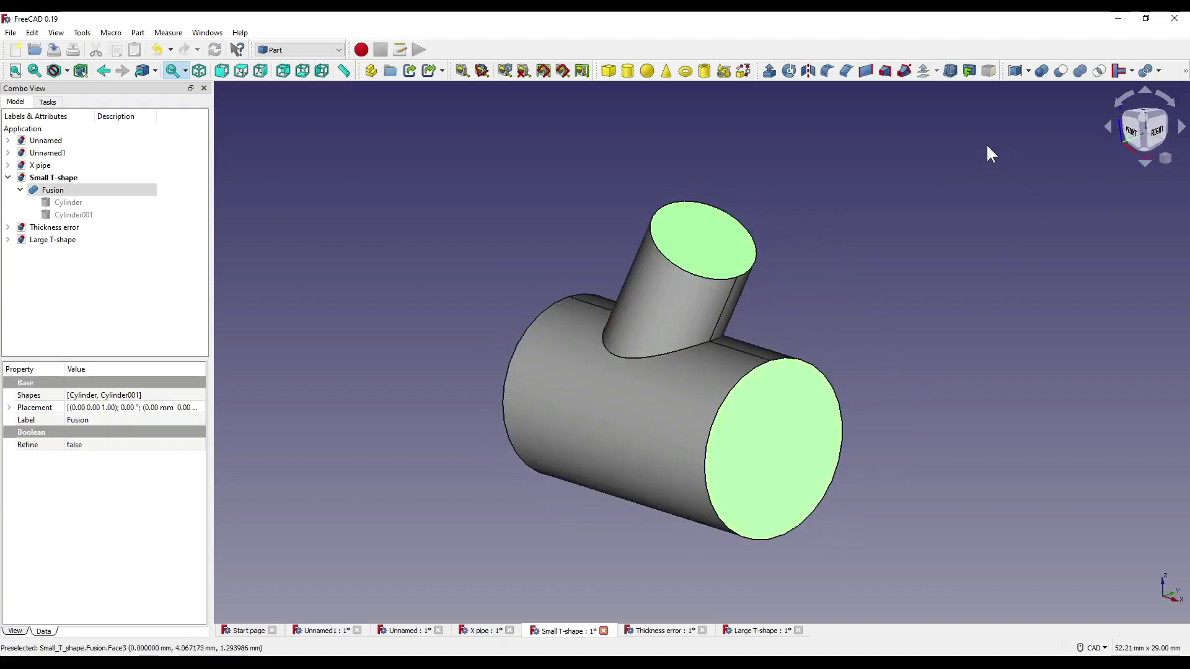
{"action": "left_click", "coordinate": [950, 70]}
{"action": "middle_click_drag", "start_coordinate": [895, 393], "coordinate": [837, 353]}
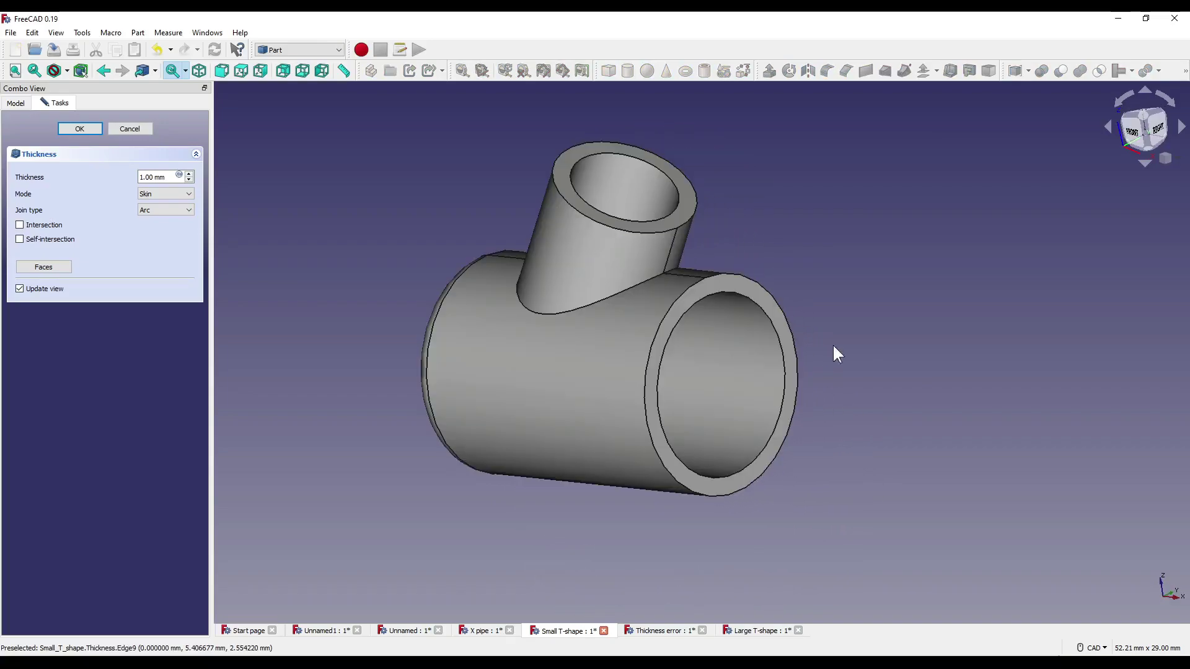
{"action": "middle_click_drag", "start_coordinate": [855, 425], "coordinate": [843, 516]}
- Set the Small T-shape's thickness to -1 mm, inspect the inside of the pipe, and accept the feature
{"action": "left_click", "coordinate": [141, 177]}
{"action": "type", "text": "-"}
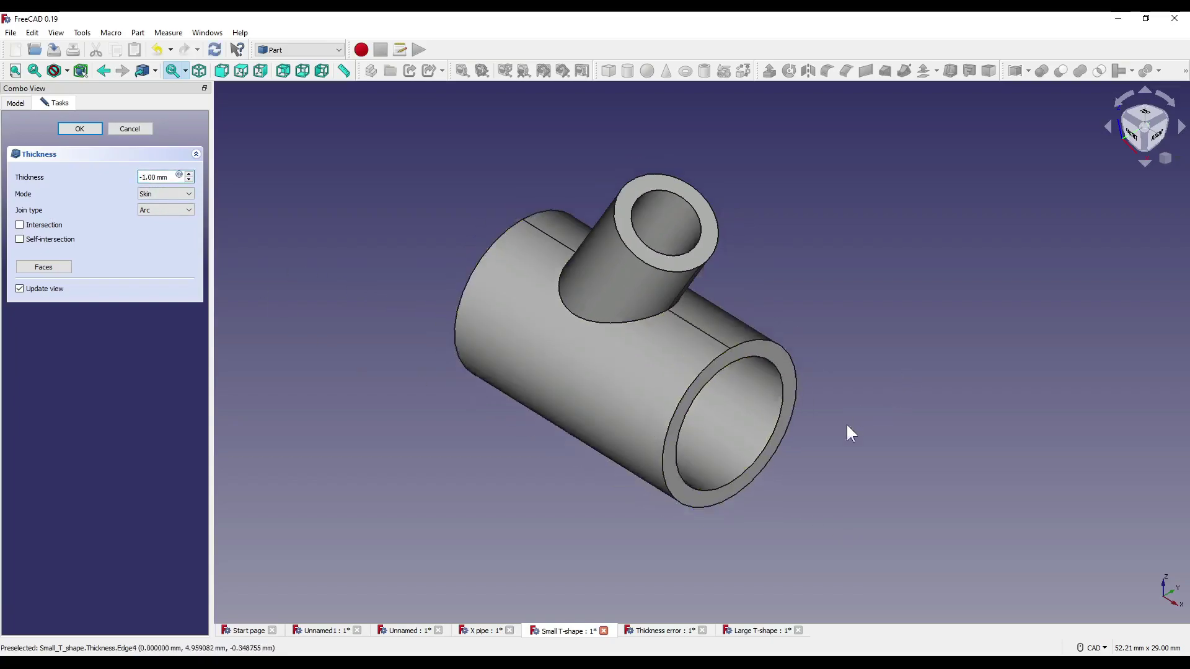
{"action": "middle_click_drag", "start_coordinate": [847, 456], "coordinate": [688, 407]}
{"action": "scroll", "coordinate": [754, 460], "scroll_direction": "up", "scroll_amount": 4}
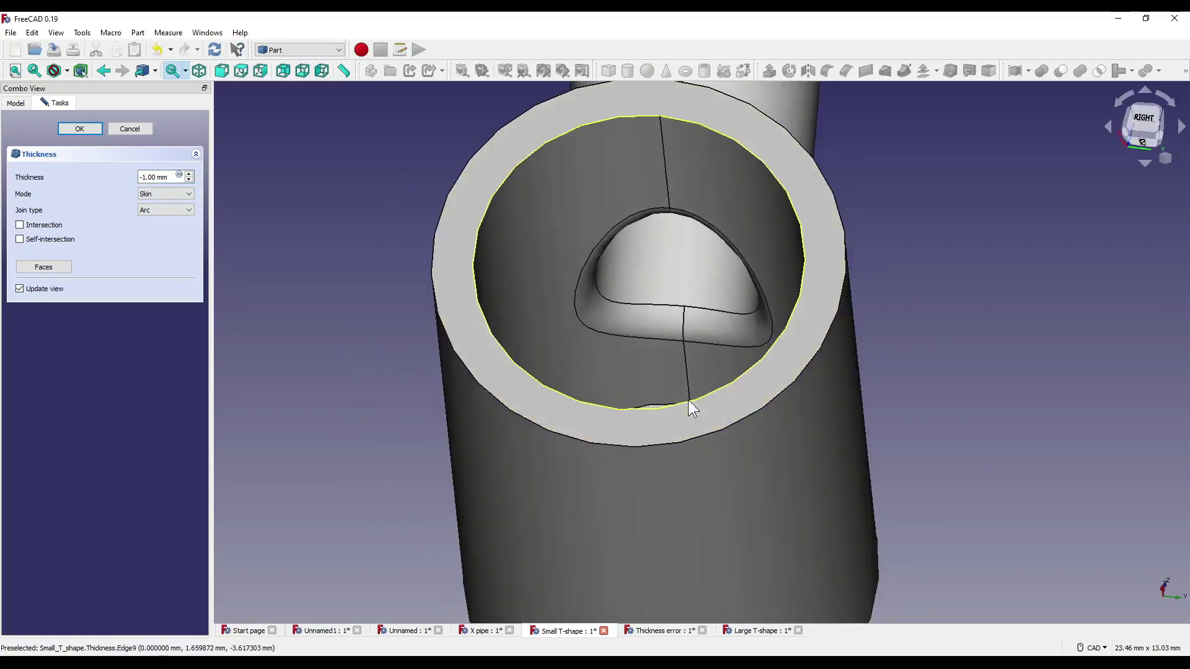
{"action": "key", "text": "0"}
{"action": "left_click", "coordinate": [99, 128]}
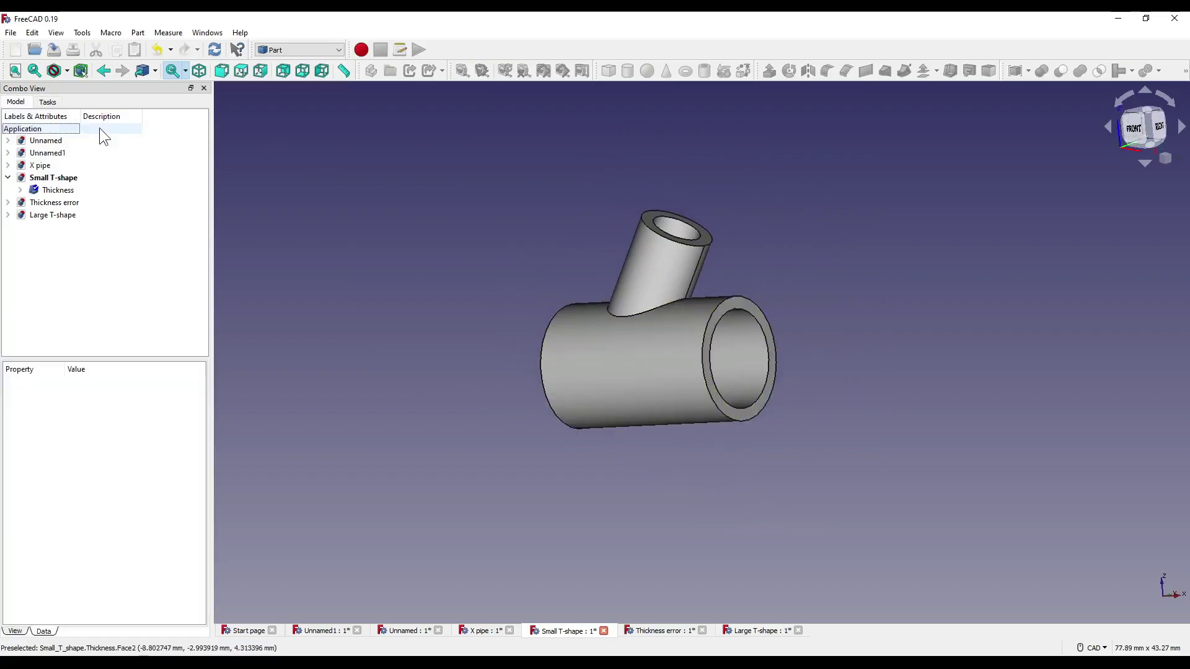
- Switch to the Part Design workbench and create a Body from the Small T-shape's Thickness
{"action": "left_click", "coordinate": [295, 48]}
{"action": "left_click", "coordinate": [296, 181]}
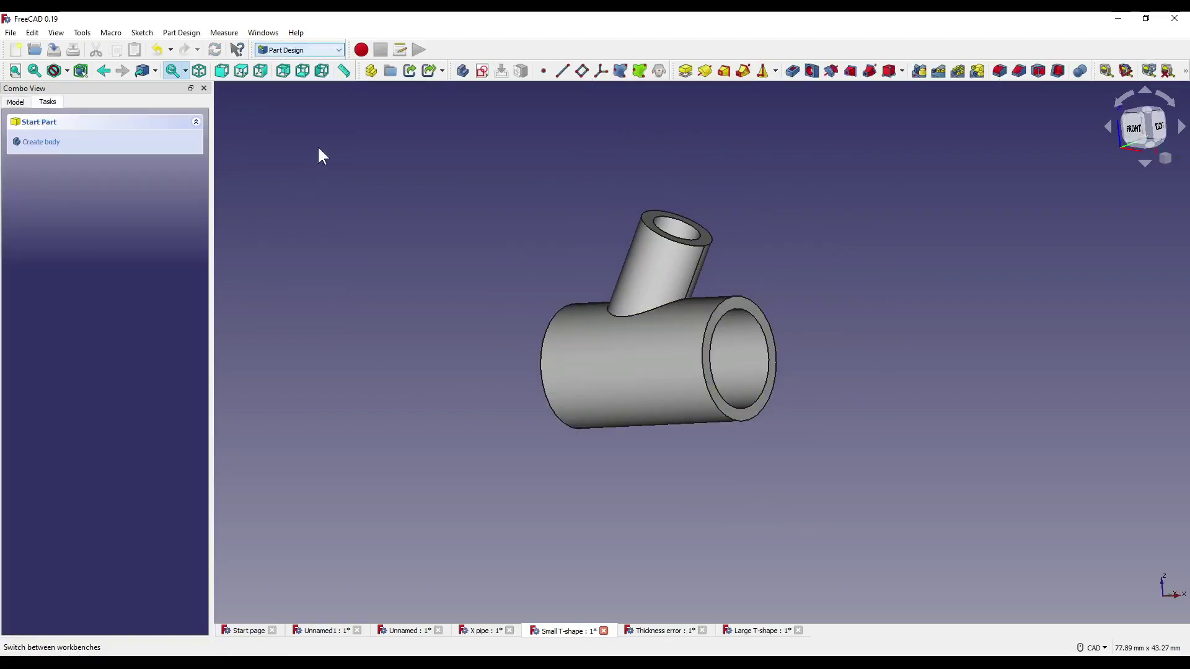
{"action": "left_click", "coordinate": [23, 102]}
{"action": "left_click", "coordinate": [59, 190]}
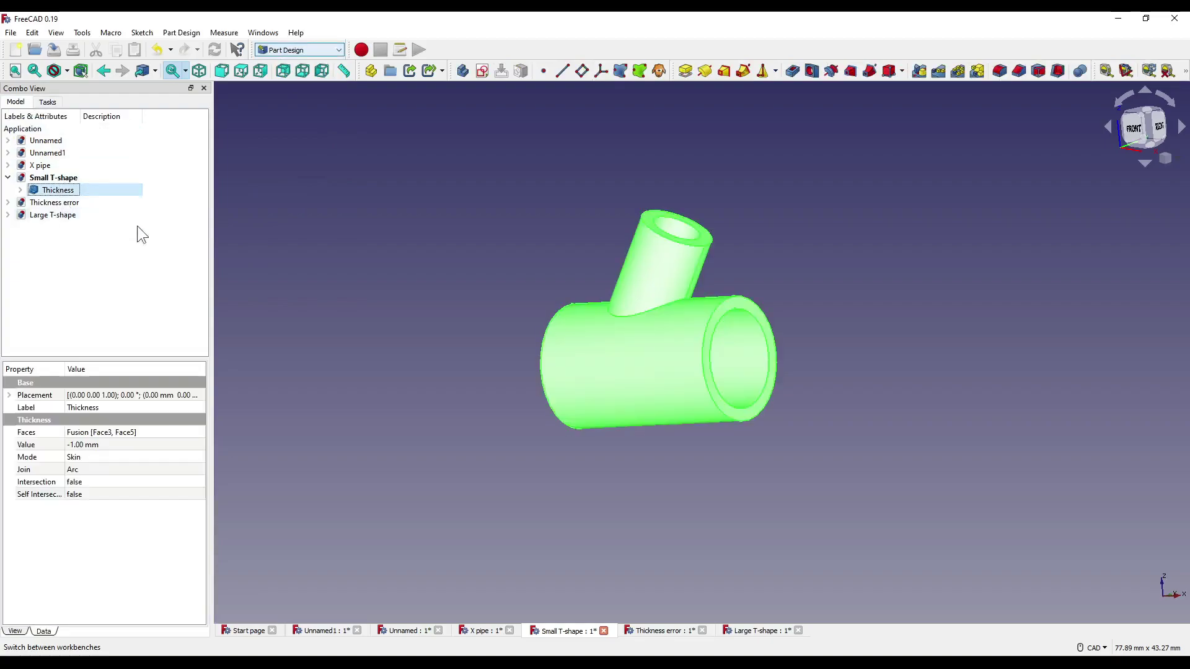
{"action": "left_click", "coordinate": [463, 70]}
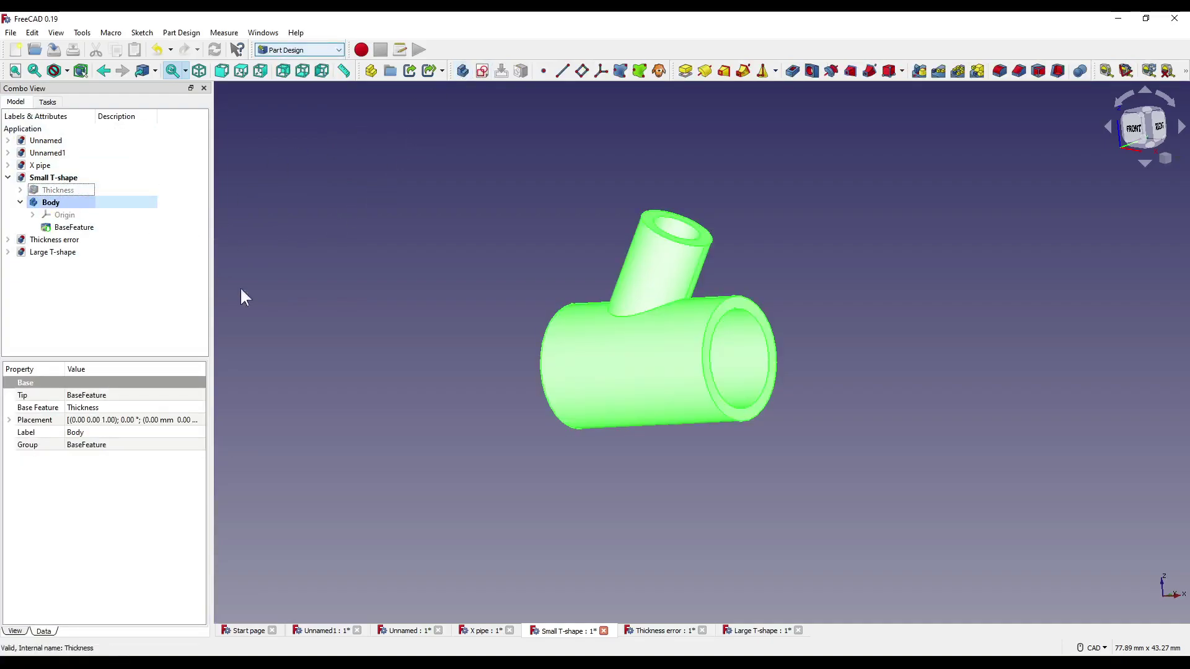
- Fillet the outer edge where the branch meets the main pipe with a 1 mm radius
{"action": "left_click", "coordinate": [397, 282]}
{"action": "scroll", "coordinate": [641, 310], "scroll_direction": "up", "scroll_amount": 4}
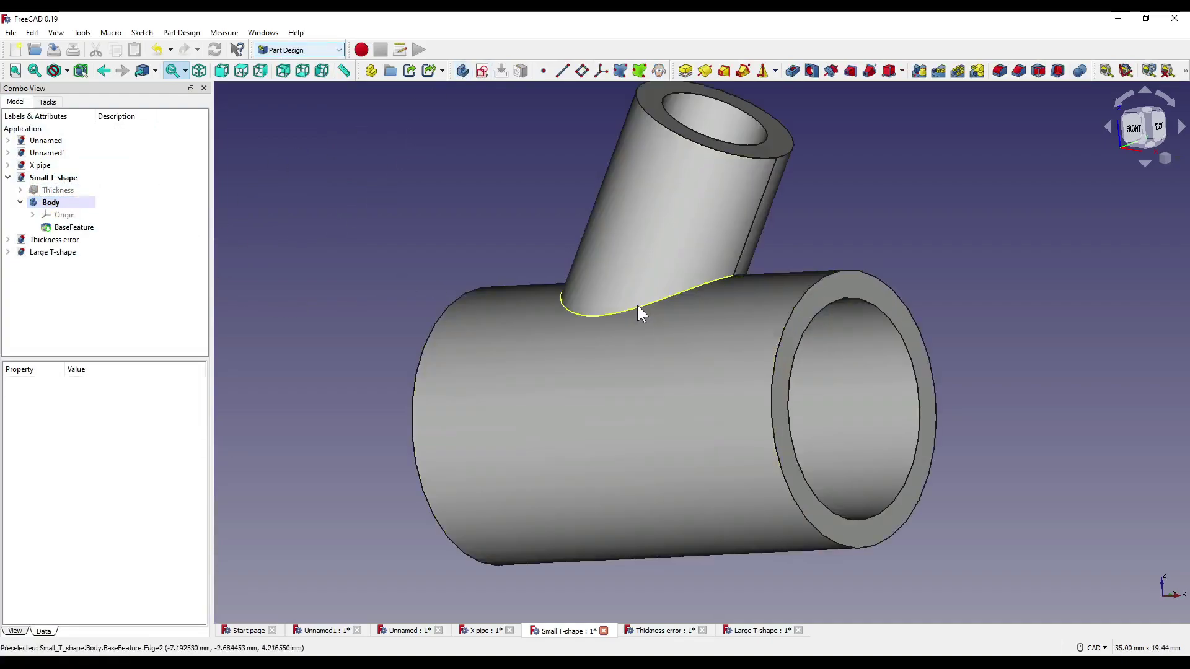
{"action": "left_click", "coordinate": [637, 305]}
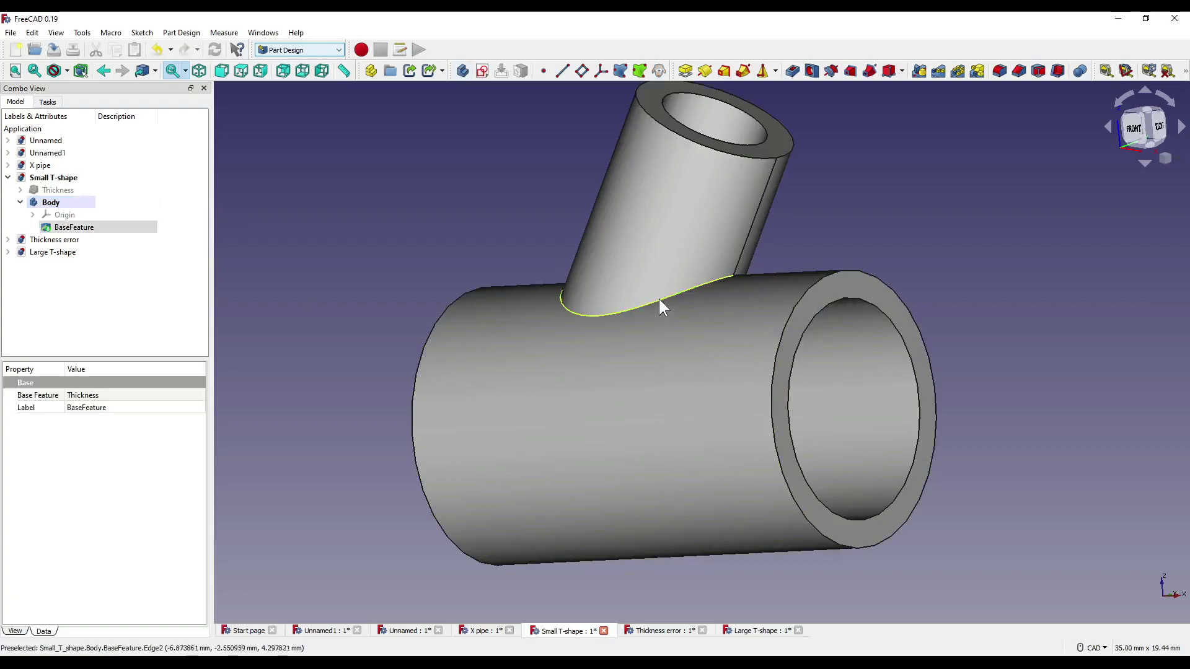
{"action": "left_click", "coordinate": [999, 70]}
{"action": "middle_click_drag", "start_coordinate": [664, 329], "coordinate": [816, 250]}
{"action": "scroll", "coordinate": [816, 250], "scroll_direction": "down", "scroll_amount": 5}
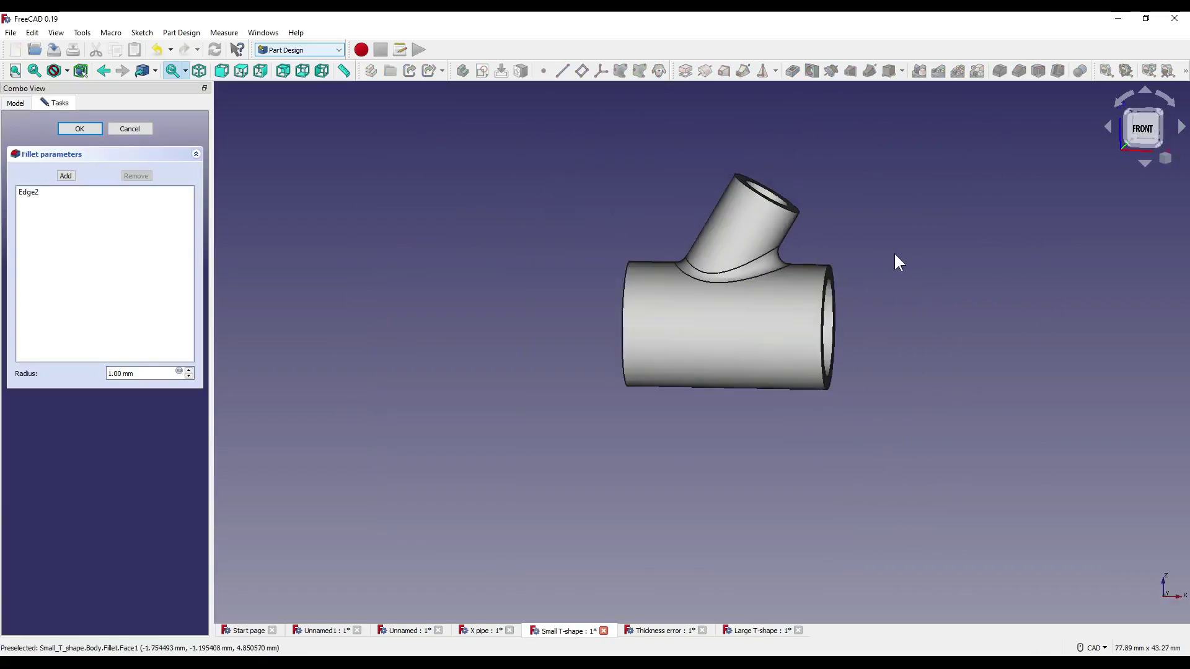
- Add the closed end's circular outer edge to the 1 mm Fillet and accept it
{"action": "middle_click_drag", "start_coordinate": [818, 379], "coordinate": [948, 396]}
{"action": "scroll", "coordinate": [749, 363], "scroll_direction": "up", "scroll_amount": 2}
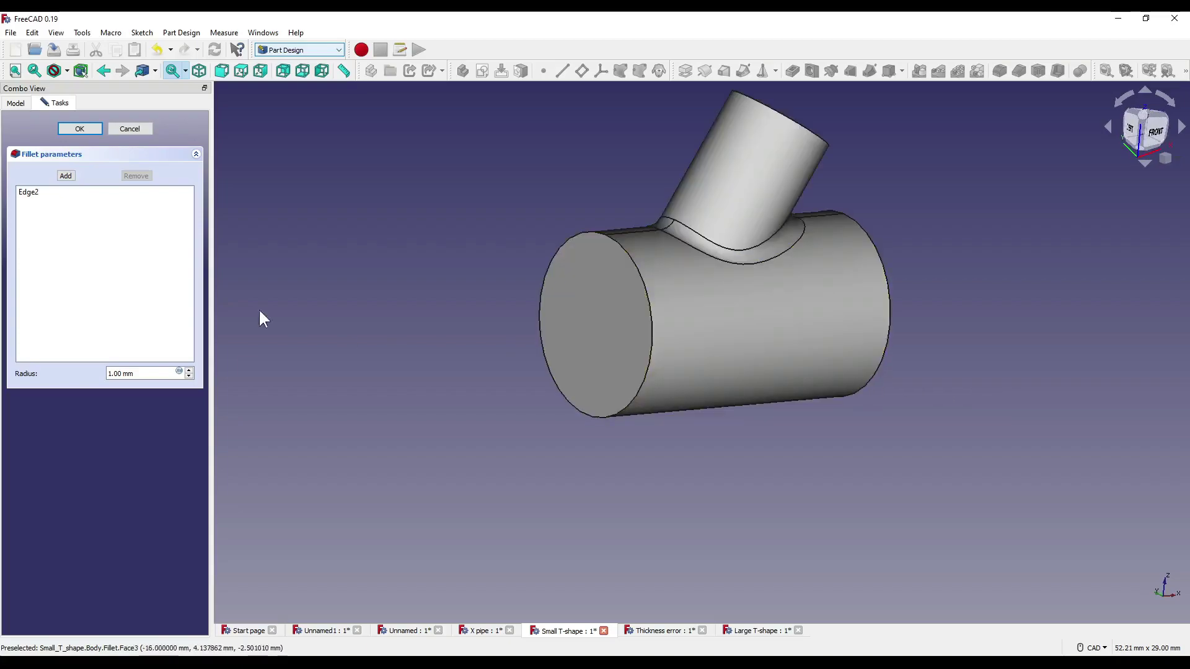
{"action": "left_click", "coordinate": [63, 175]}
{"action": "left_click", "coordinate": [650, 304]}
{"action": "scroll", "coordinate": [927, 390], "scroll_direction": "down", "scroll_amount": 3}
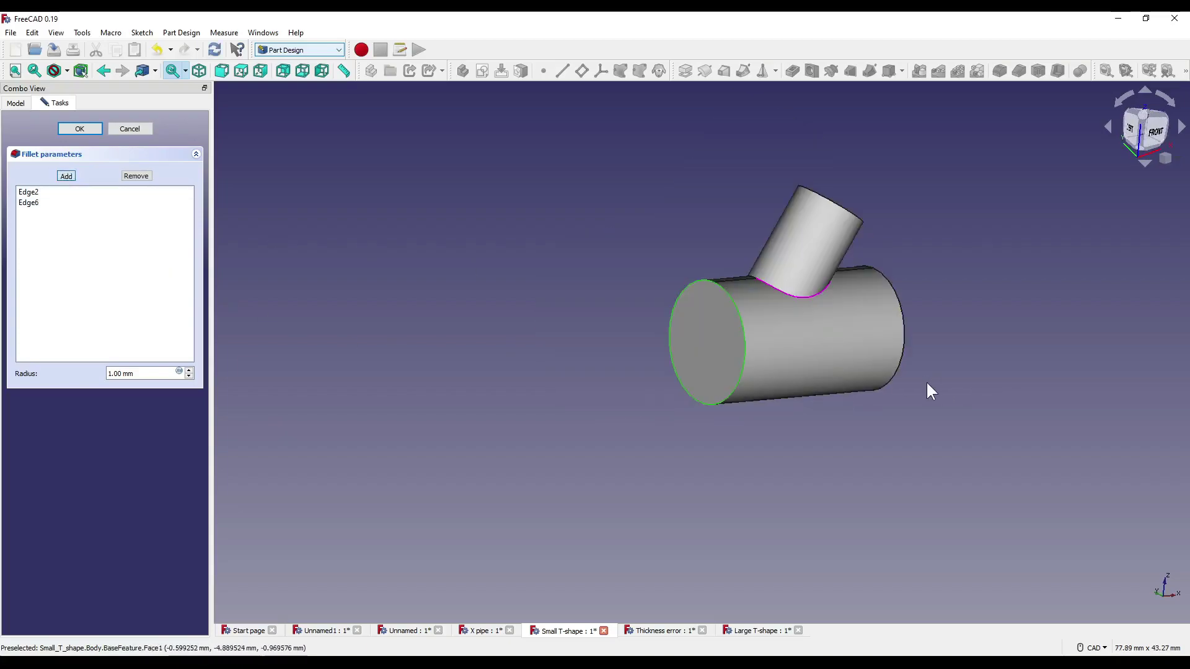
{"action": "left_click", "coordinate": [91, 128]}
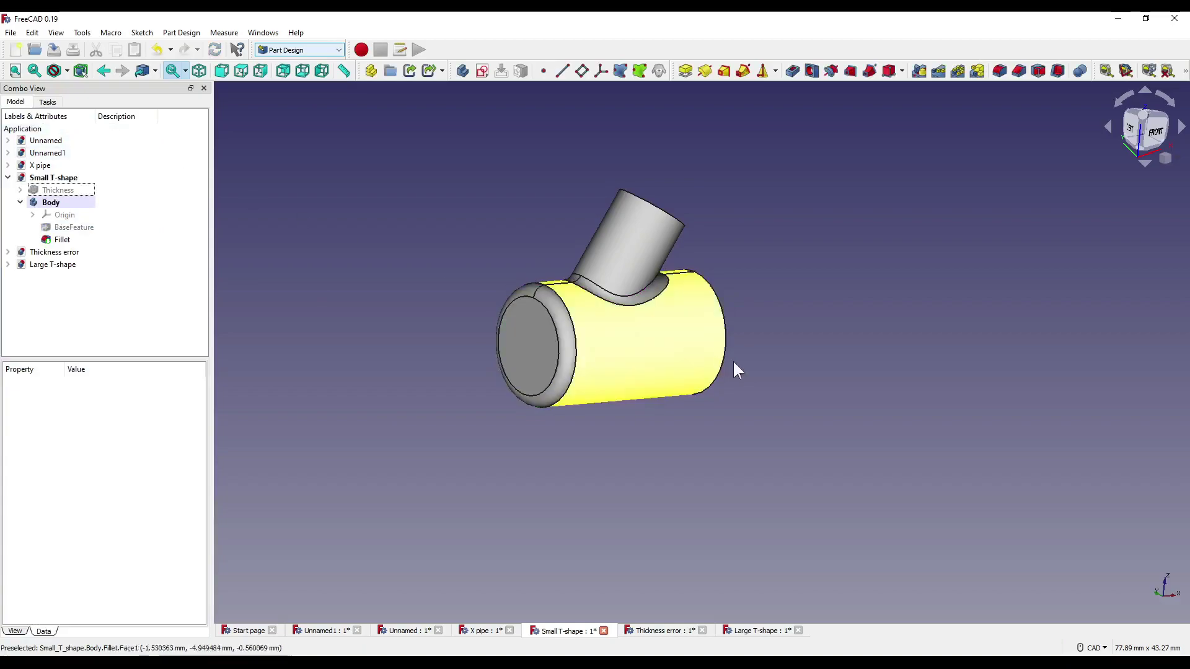
{"action": "middle_click_drag", "start_coordinate": [735, 370], "coordinate": [863, 356]}
{"action": "scroll", "coordinate": [625, 371], "scroll_direction": "up", "scroll_amount": 3}
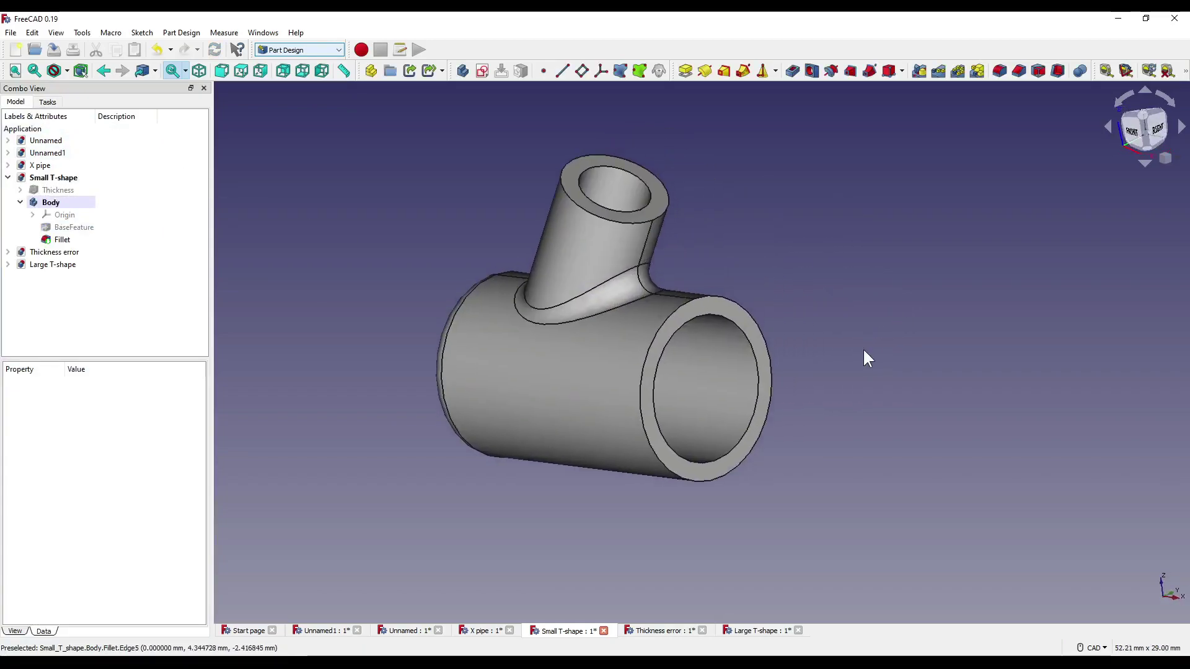